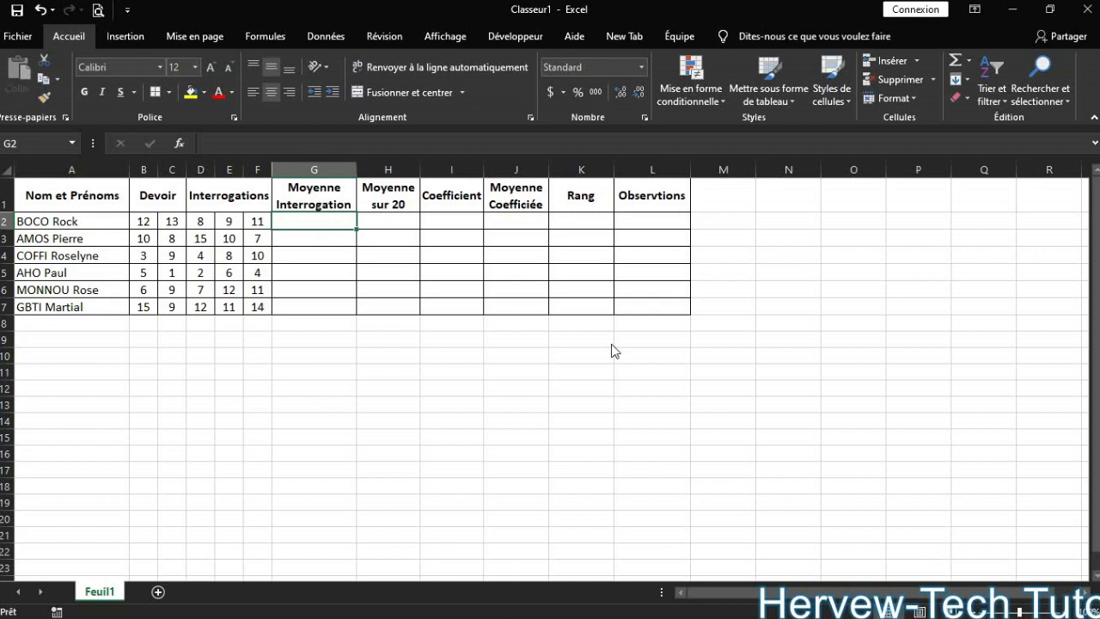
type("=")
key("BackSpace")
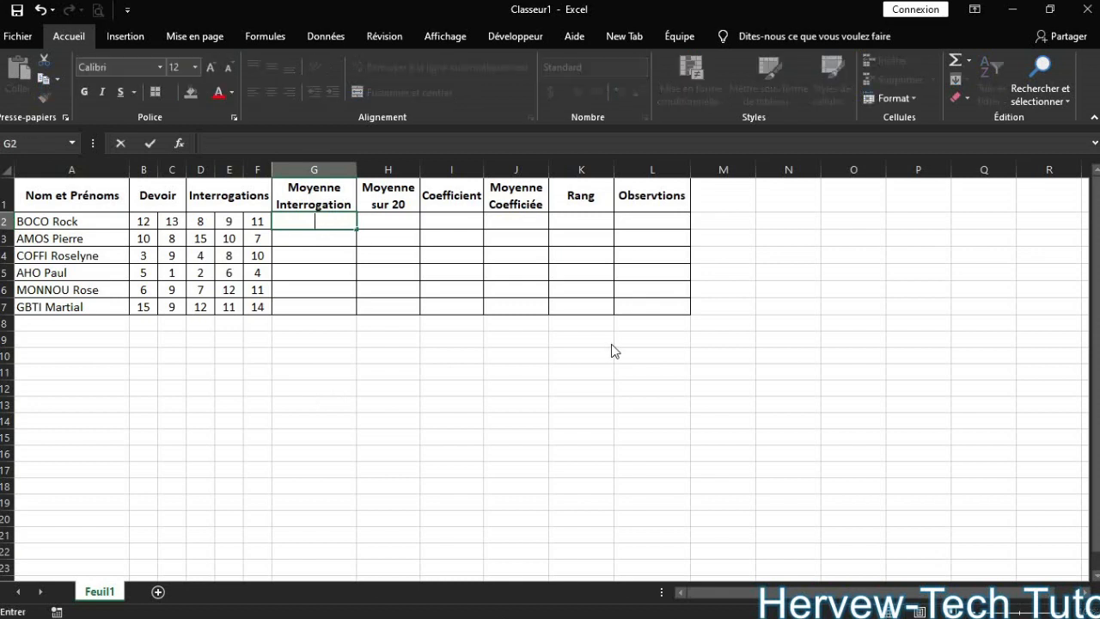
key("Escape")
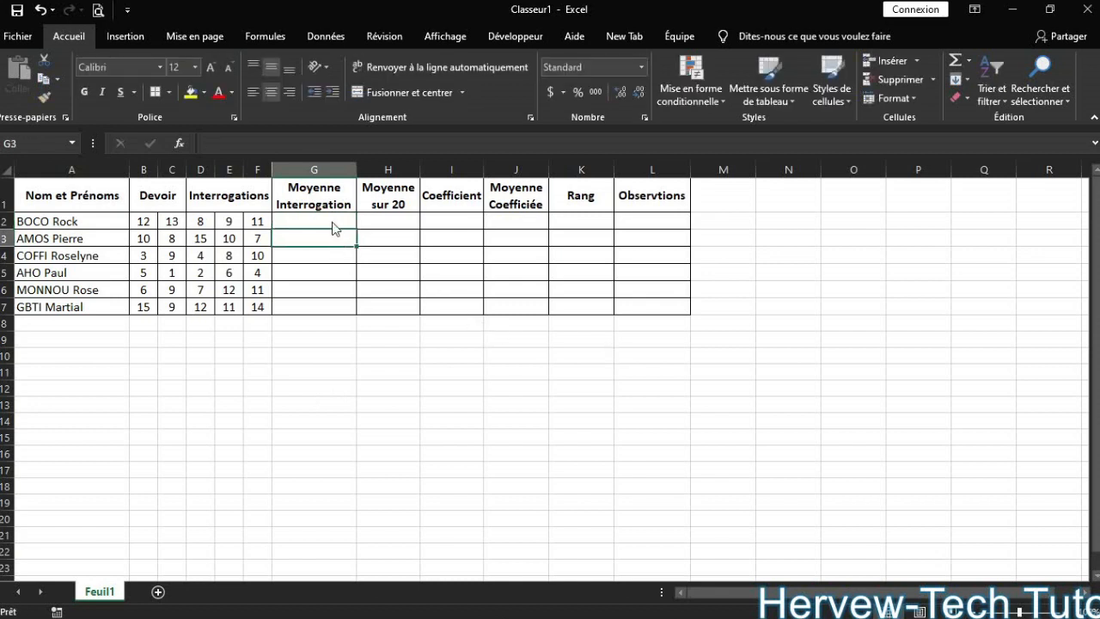
Enter the formula =MOYENNE(D2:F2) in G2 to average the first student's three Interrogations marks.
left_click(205, 146)
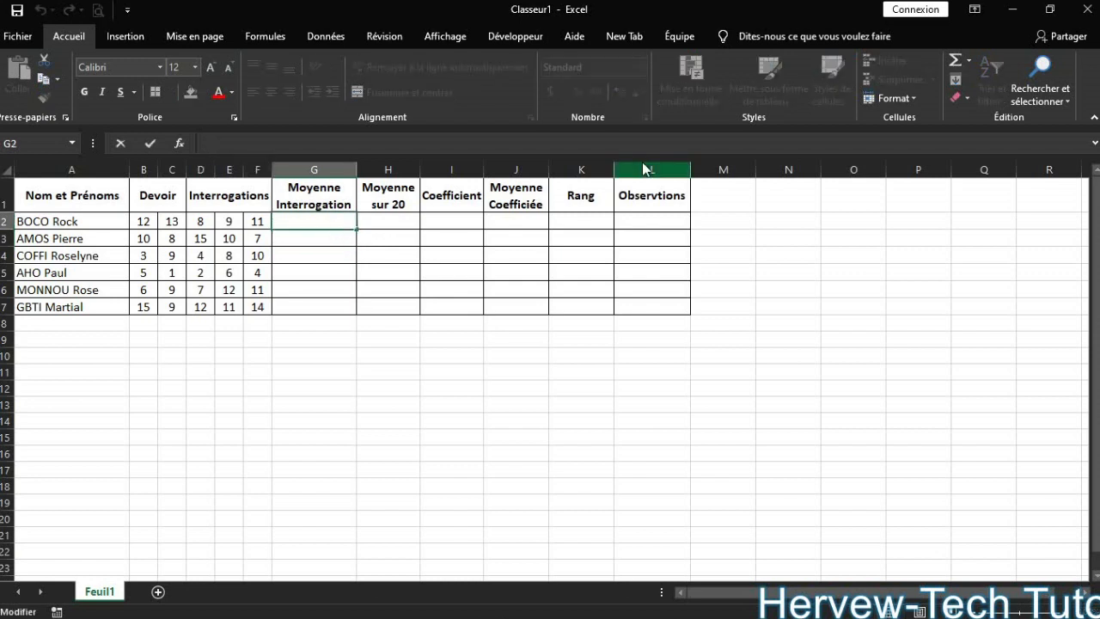
type("=")
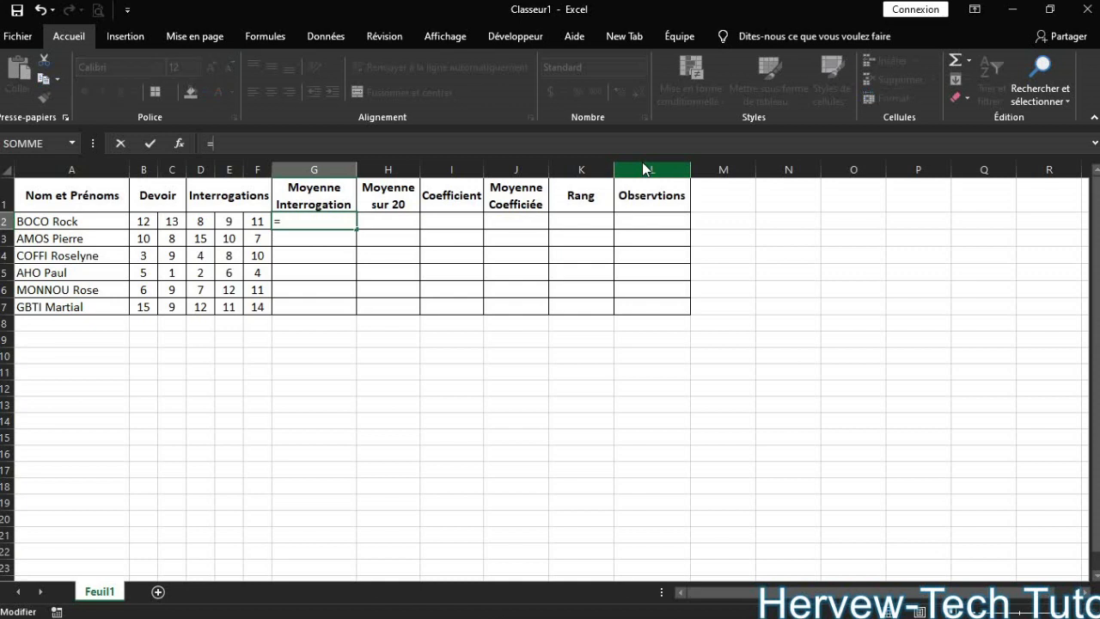
type("moy")
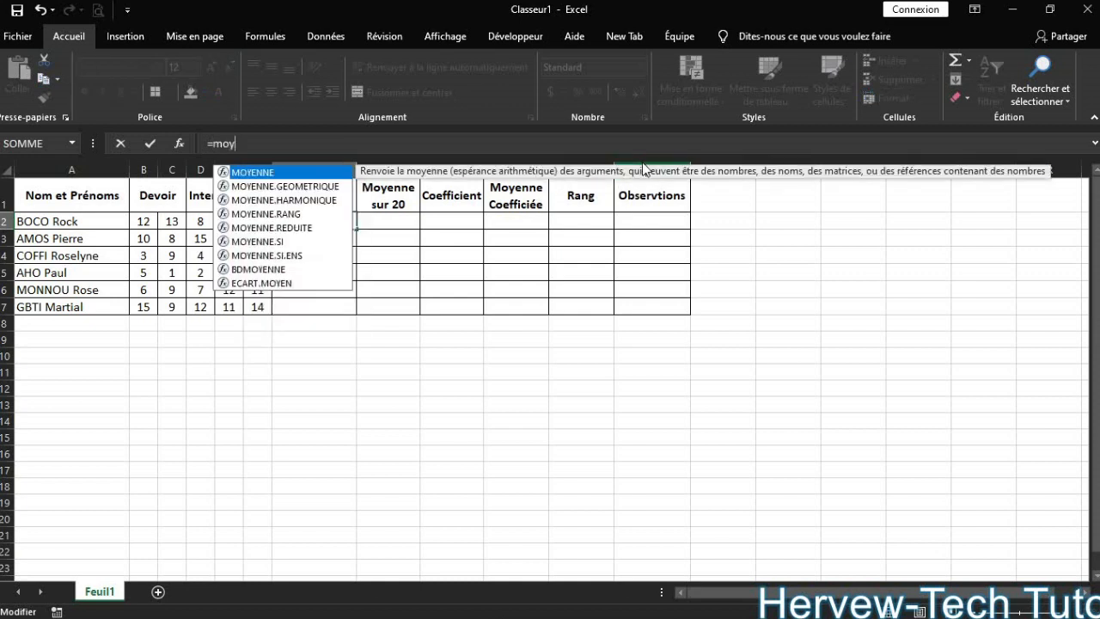
double_click(254, 173)
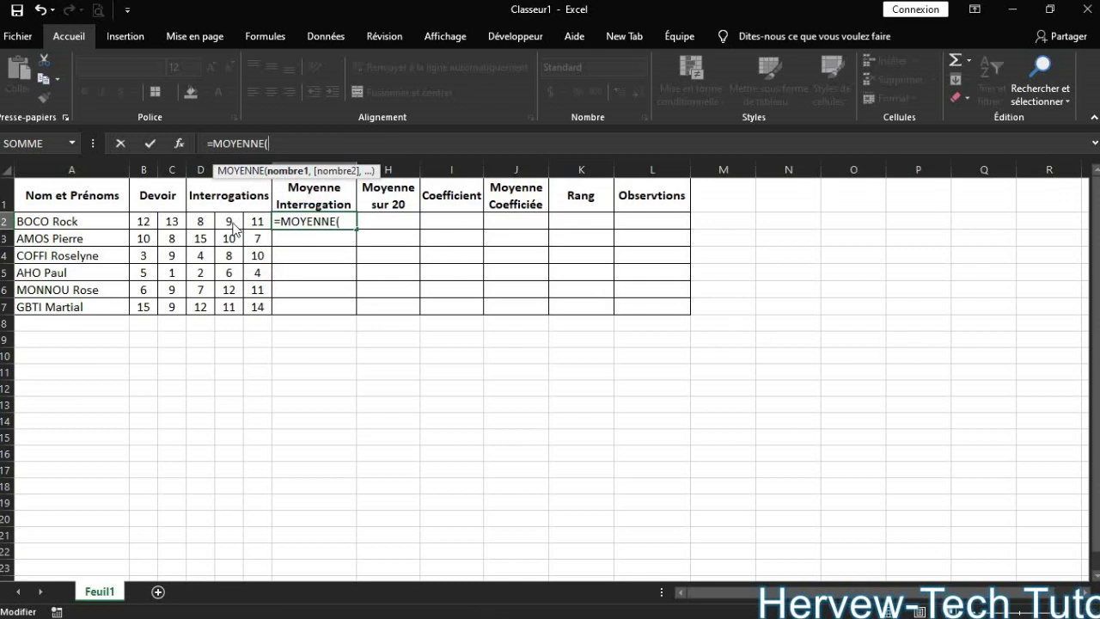
left_click(204, 225)
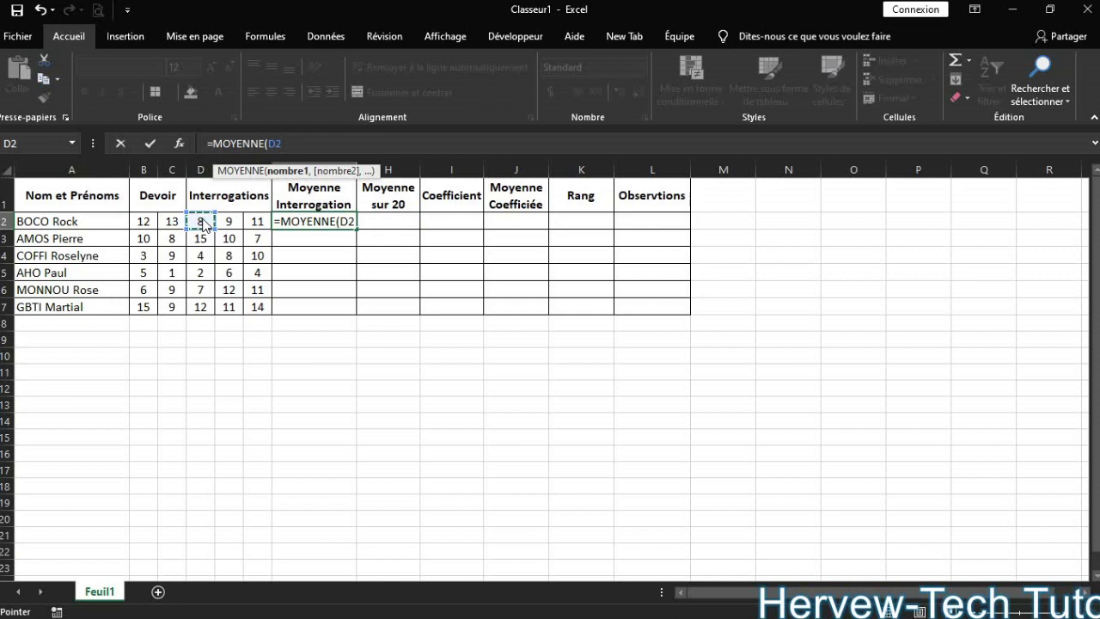
left_click_drag(201, 226, 251, 228)
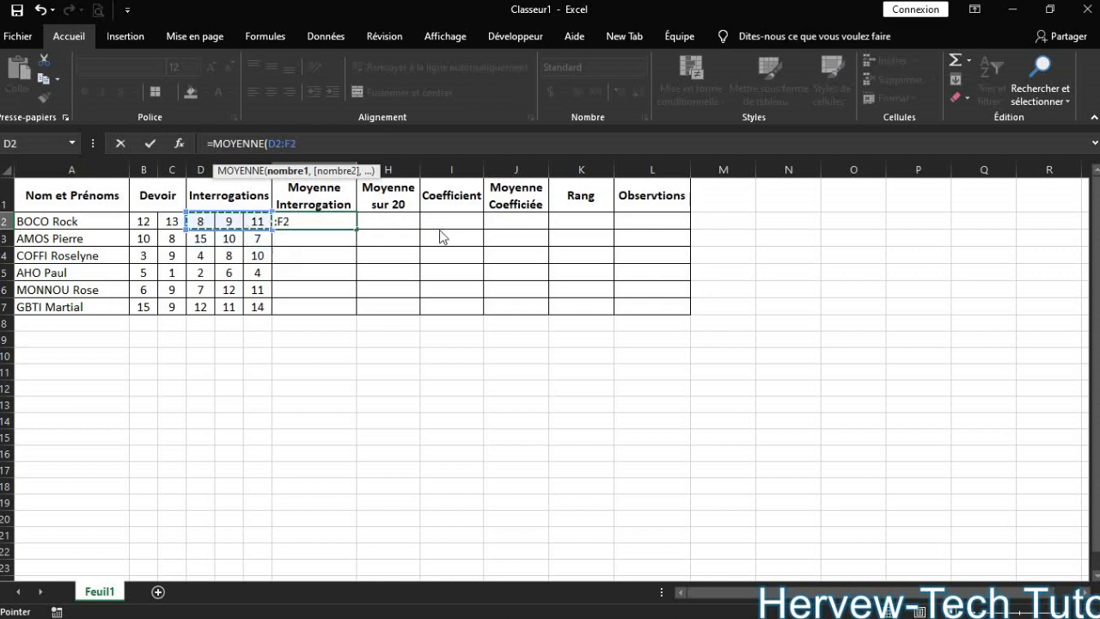
type(")")
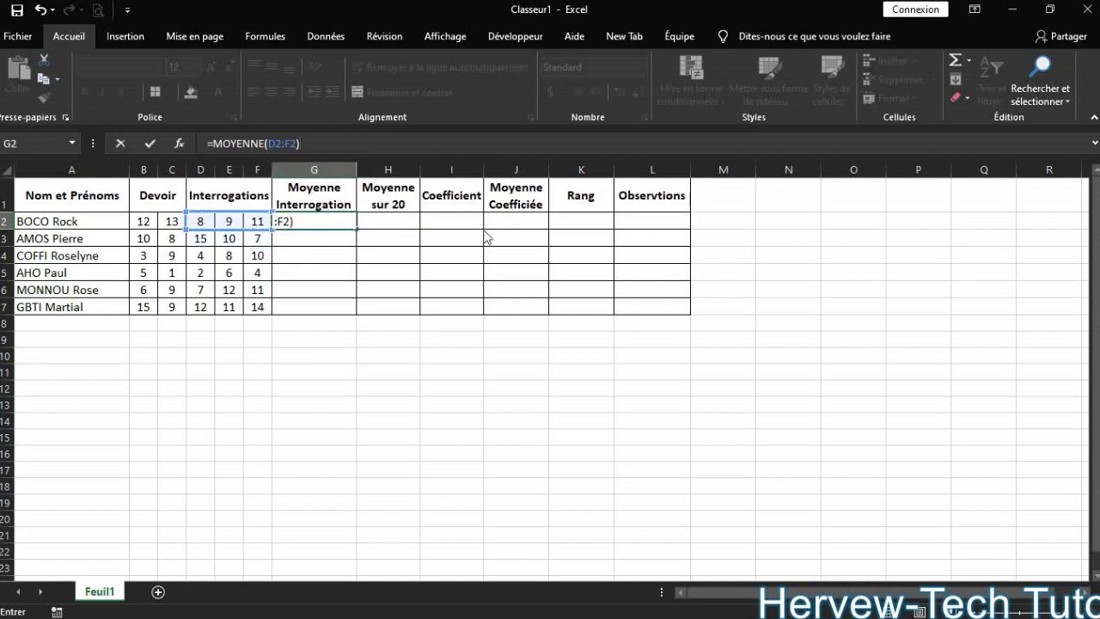
key("Return")
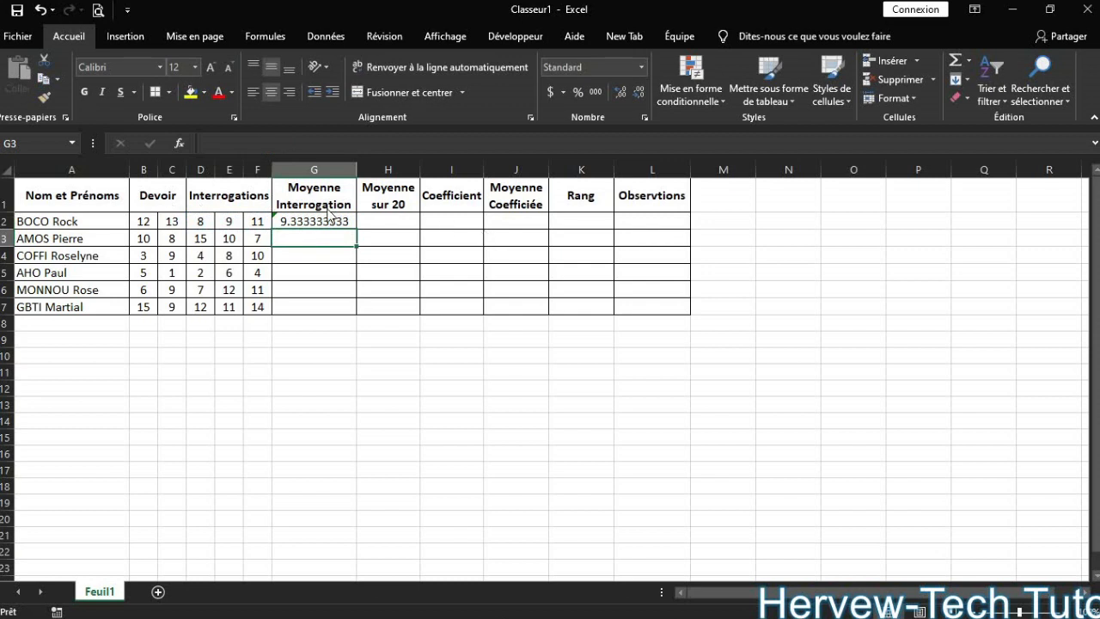
Clear the argument of the MOYENNE formula in G2 and supply the range D2:F2 again.
left_click(329, 225)
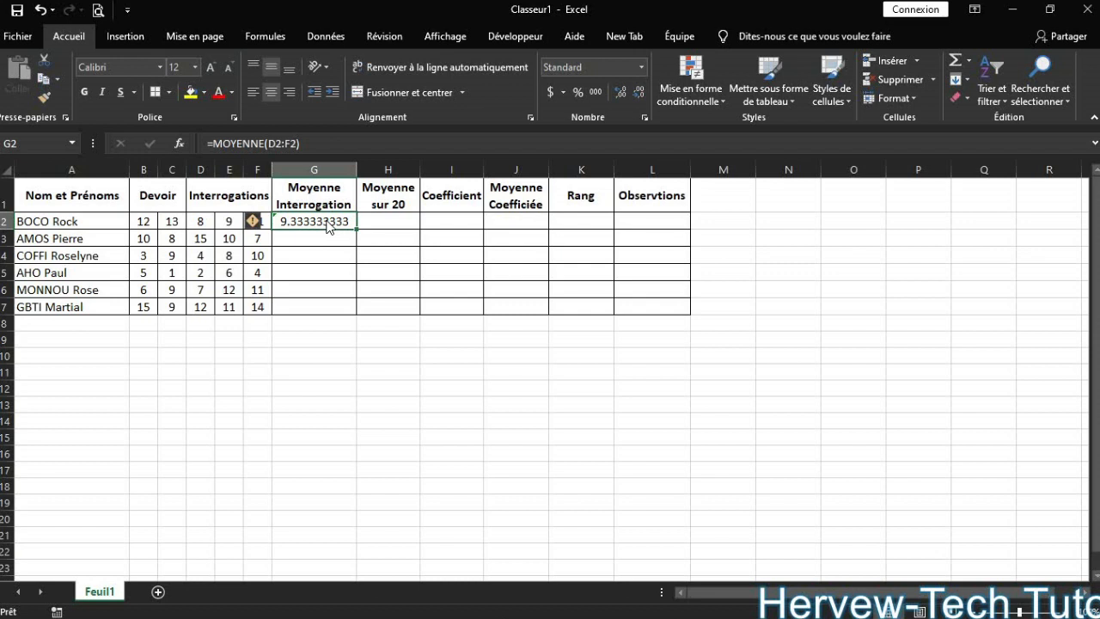
left_click(311, 149)
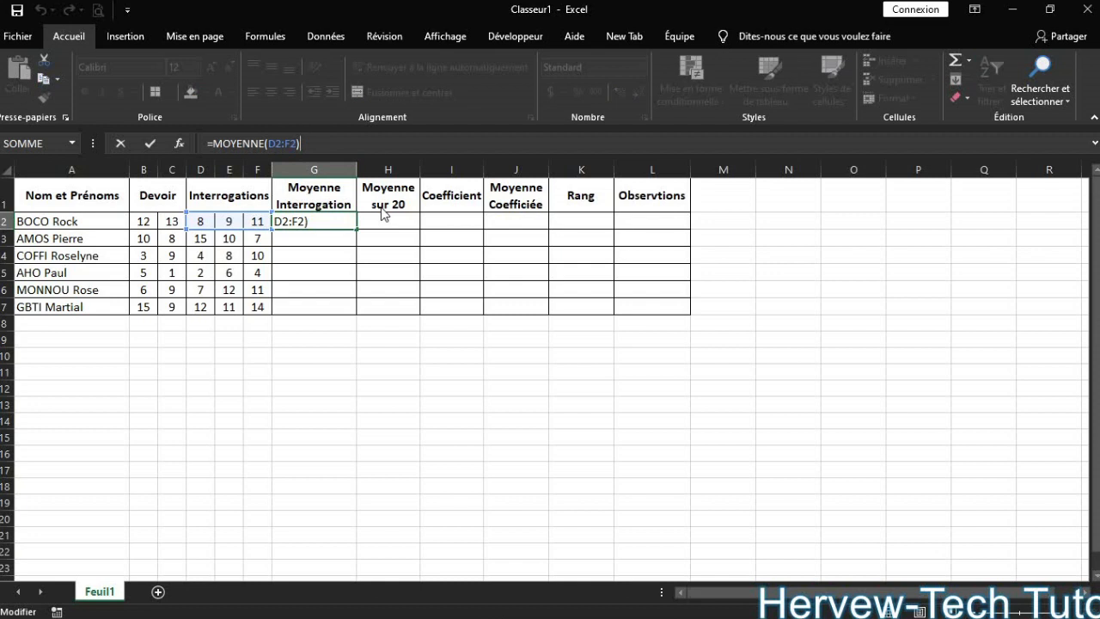
key("BackSpace")
key("BackSpace")
key("BackSpace")
key("BackSpace")
key("BackSpace")
key("BackSpace")
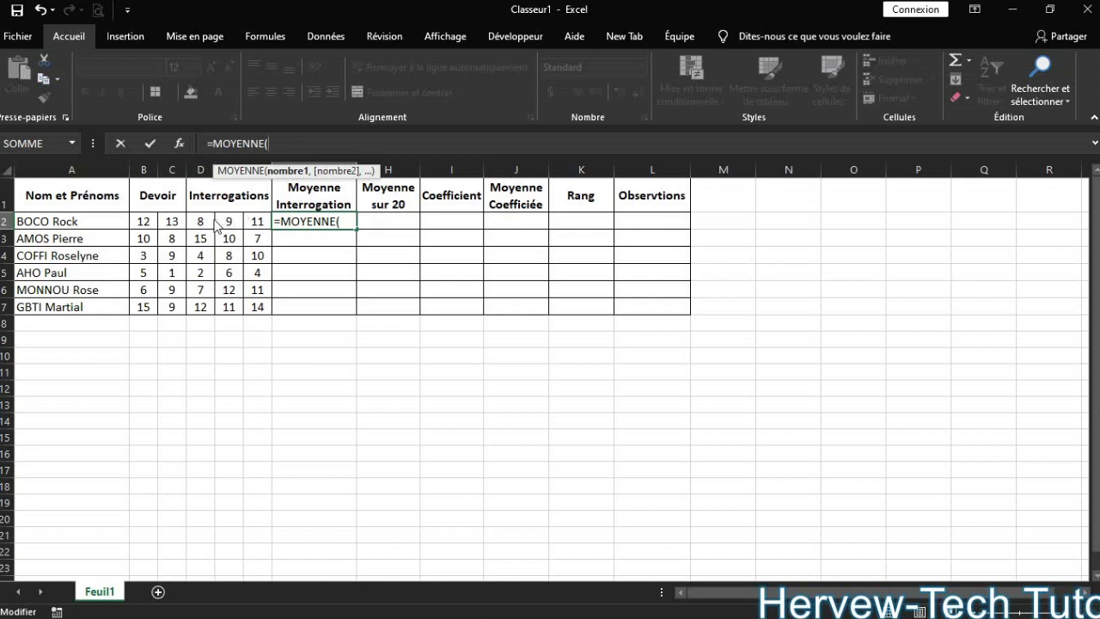
left_click_drag(212, 225, 257, 232)
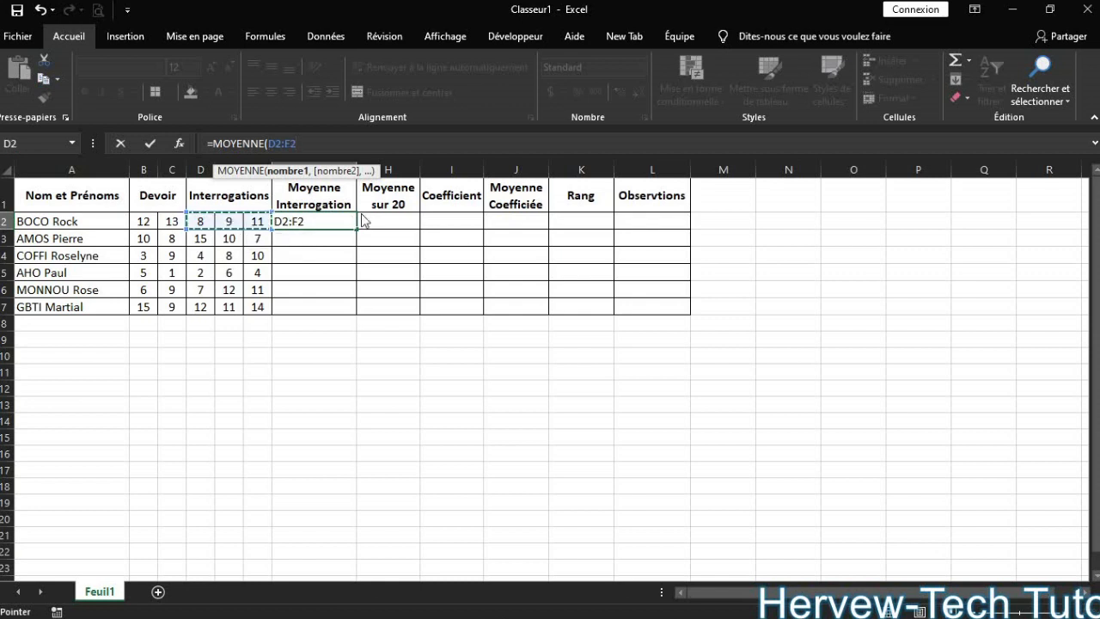
type(")")
key("Return")
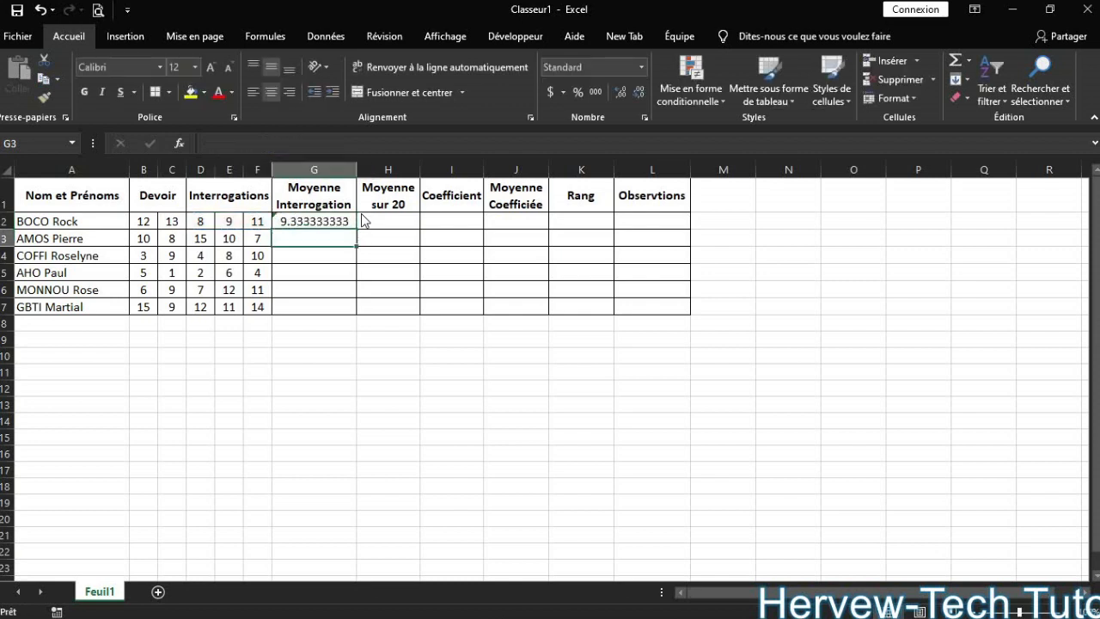
Fill the Moyenne Interrogation formula from G2 down to G7.
left_click(350, 225)
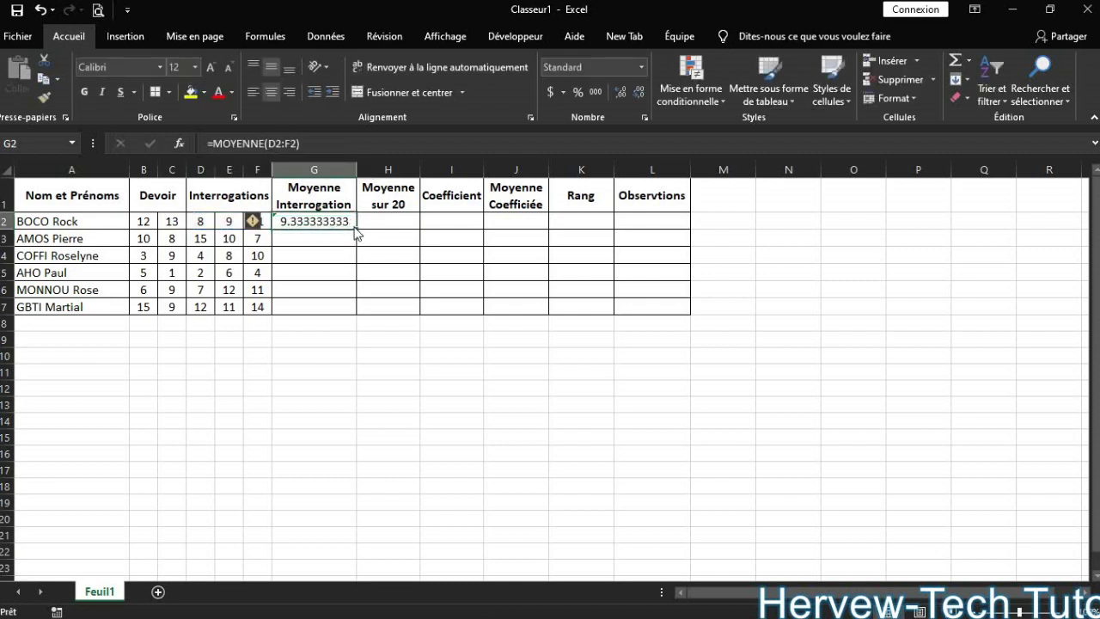
left_click_drag(356, 233, 349, 315)
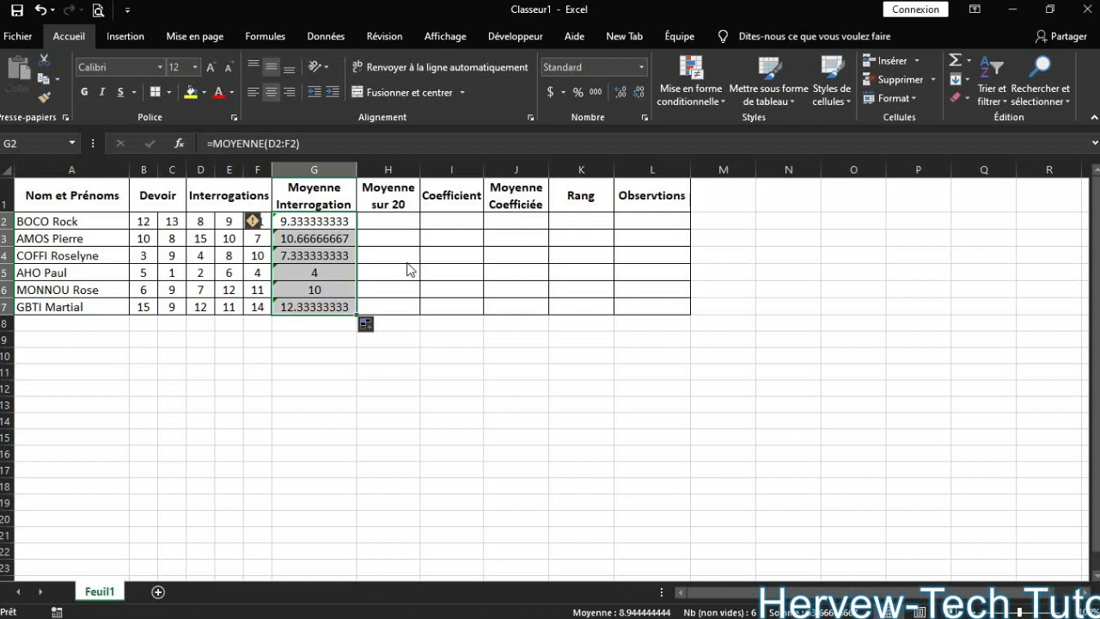
Enter the formula =MOYENNE(B2,C2,G2) in H2 to average both Devoir marks with the Moyenne Interrogation.
left_click(385, 222)
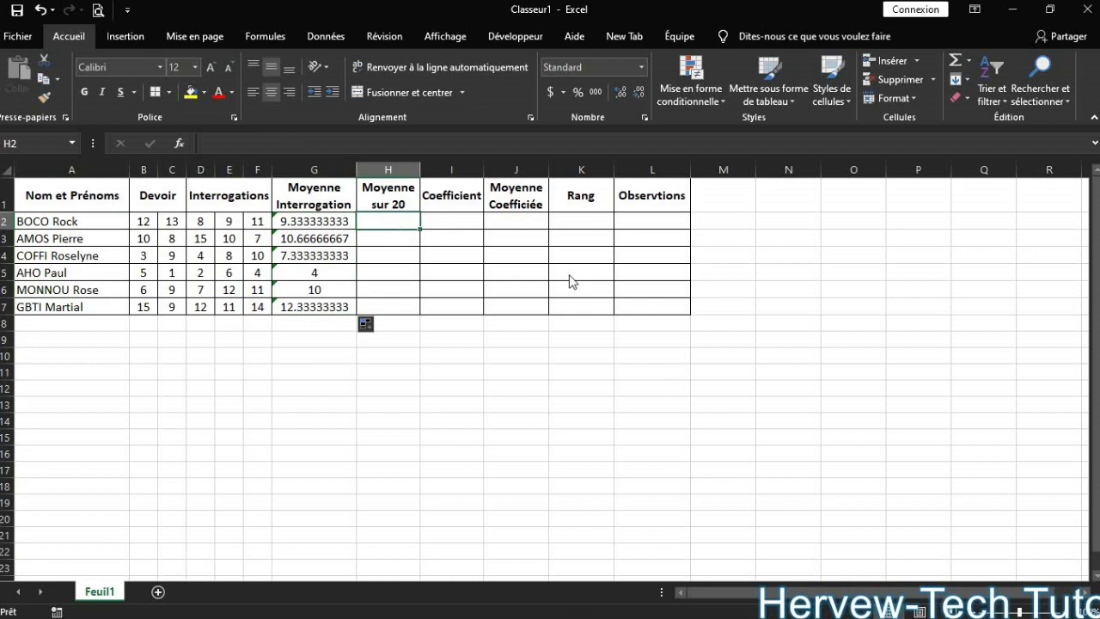
type("=")
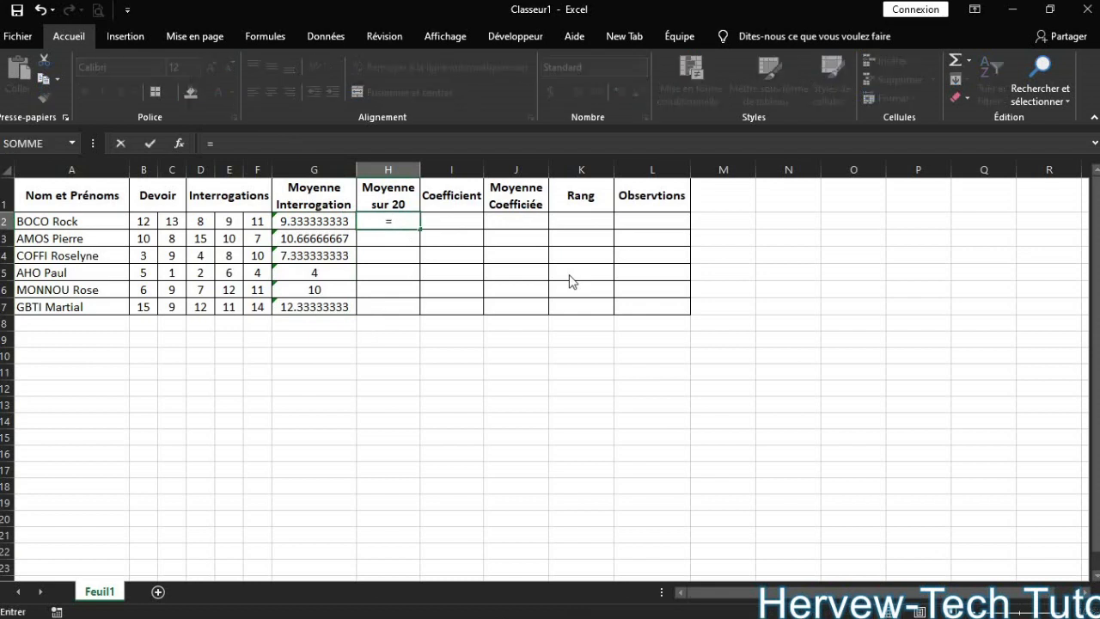
key("Escape")
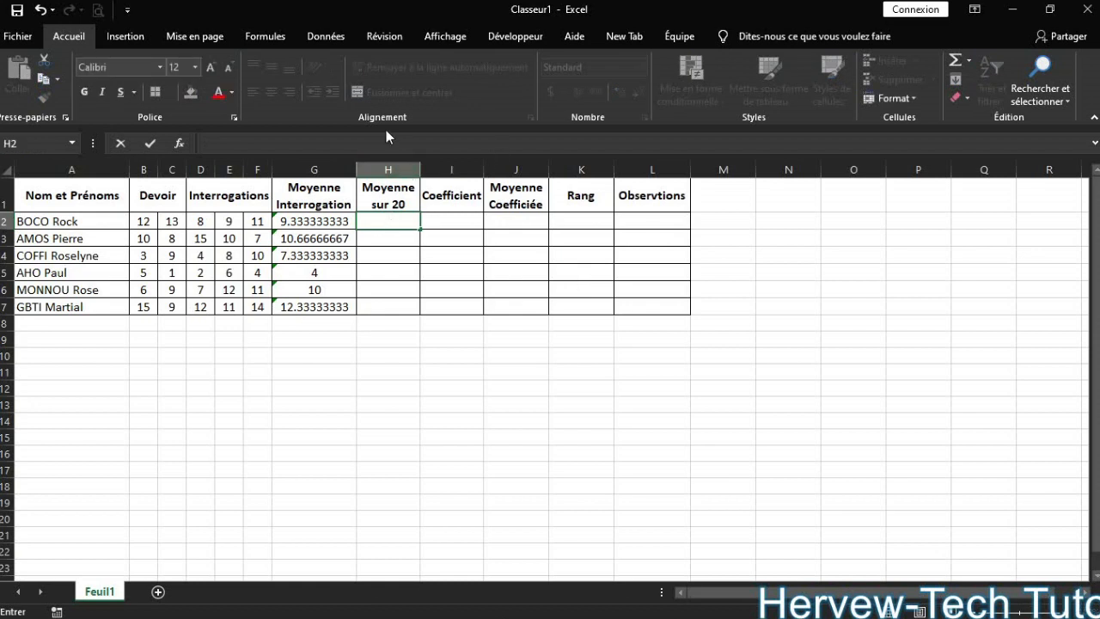
type("=")
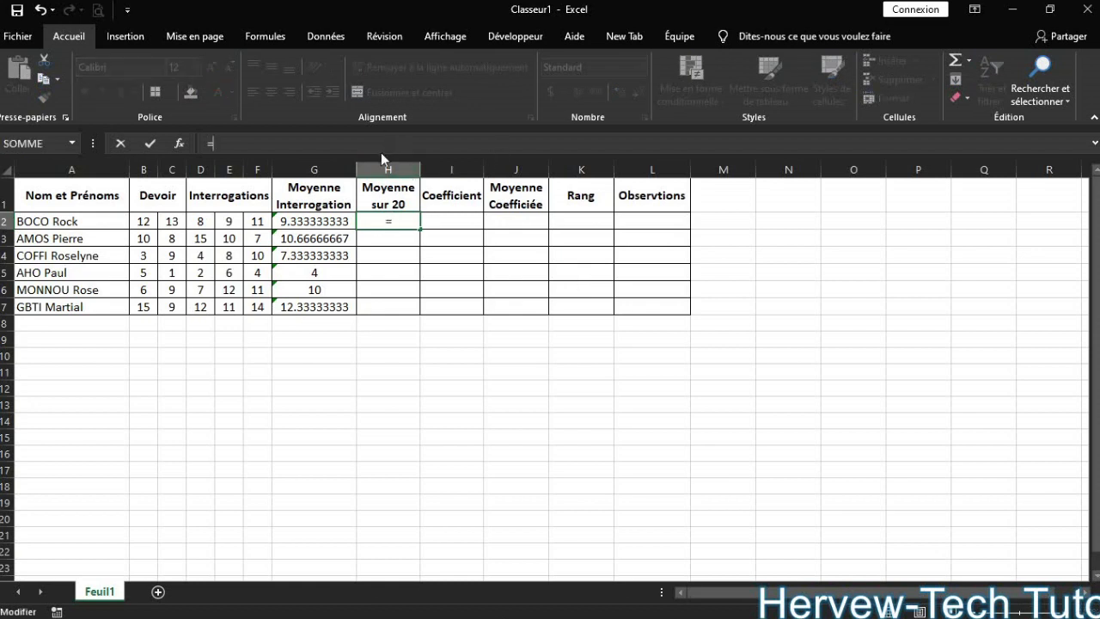
type("moy")
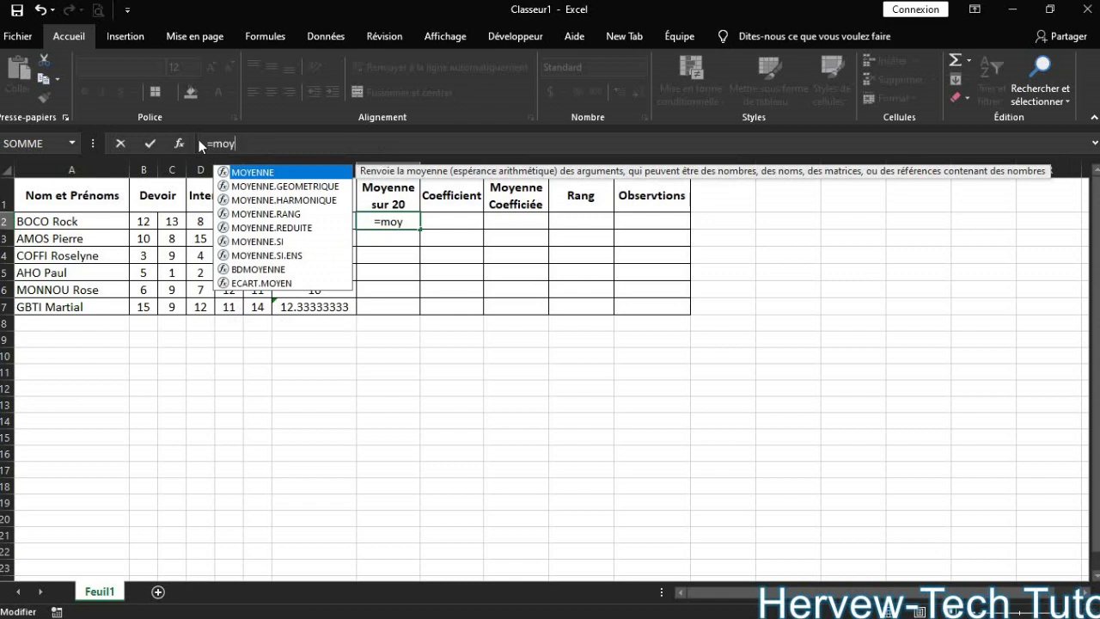
double_click(255, 173)
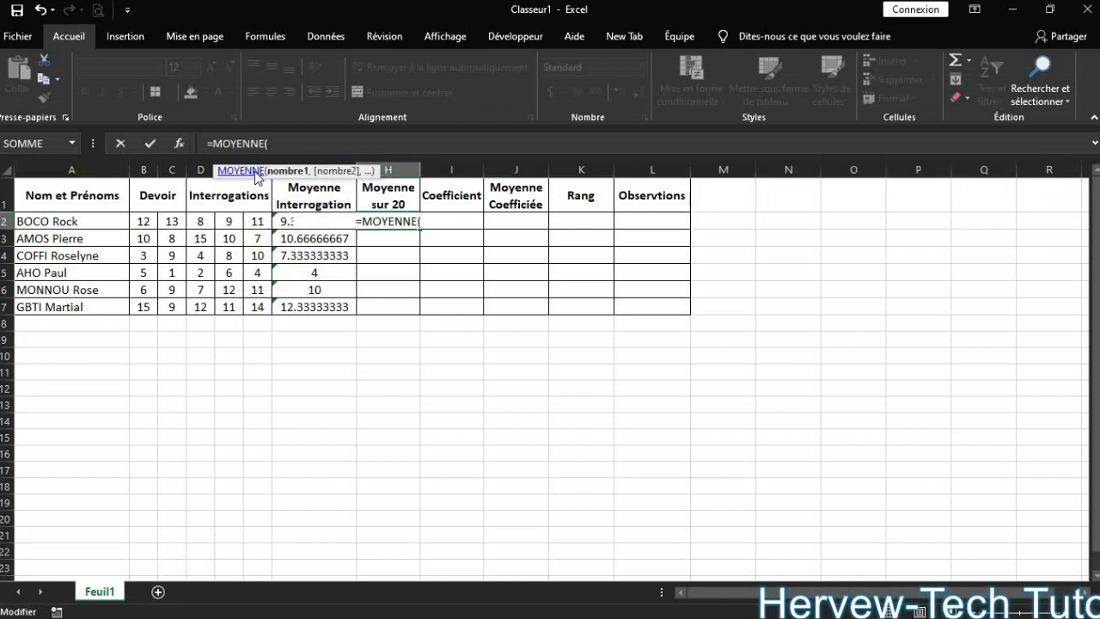
left_click(153, 226)
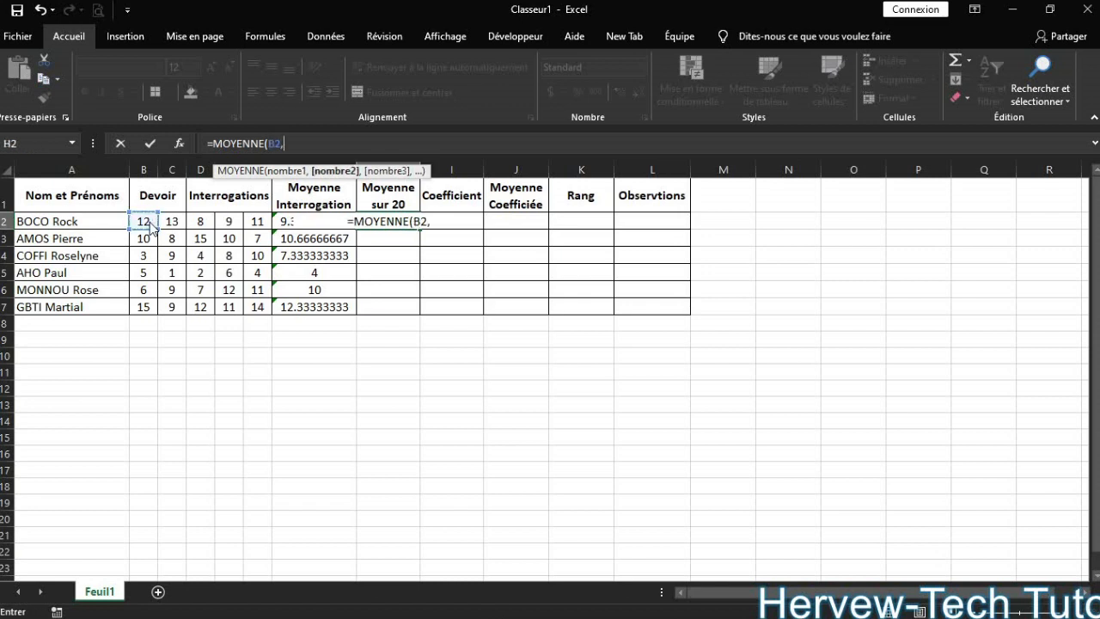
type(",")
left_click(170, 225)
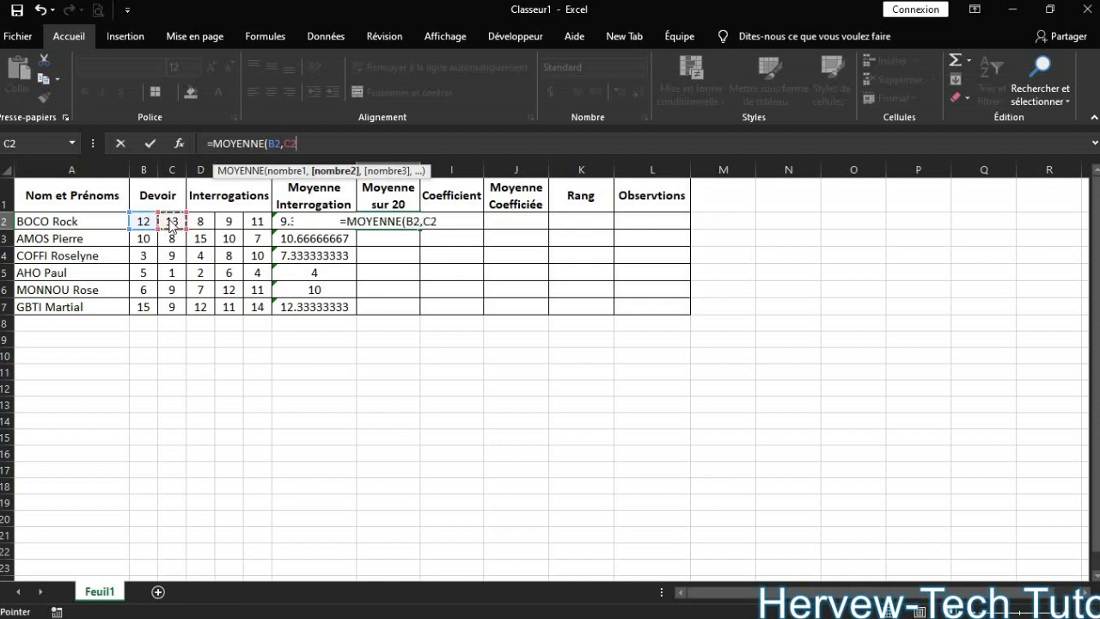
type(",")
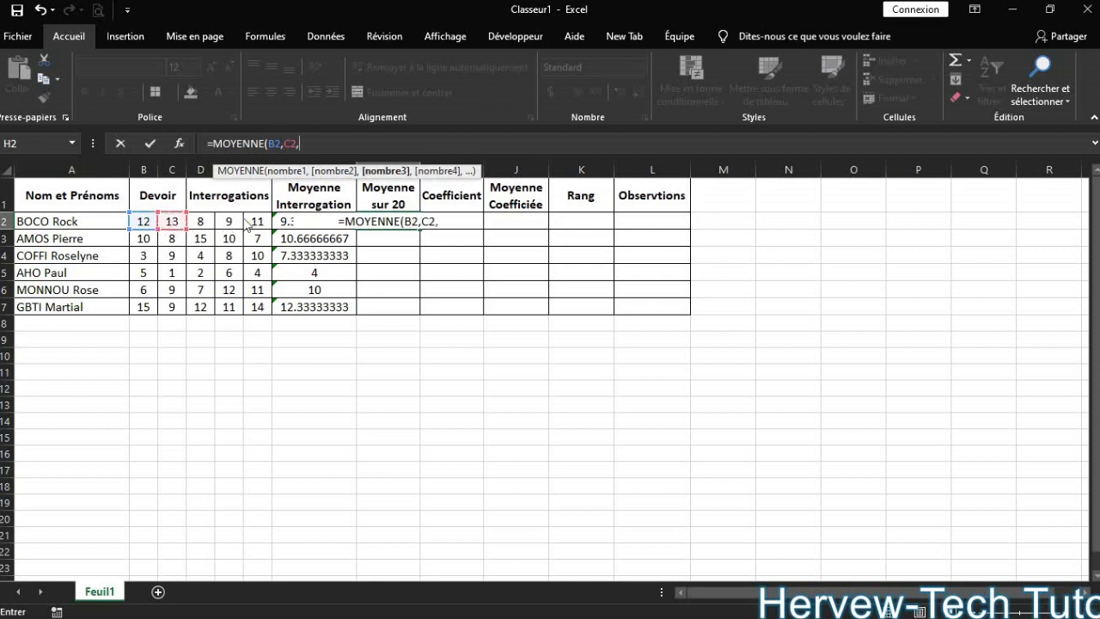
left_click(282, 226)
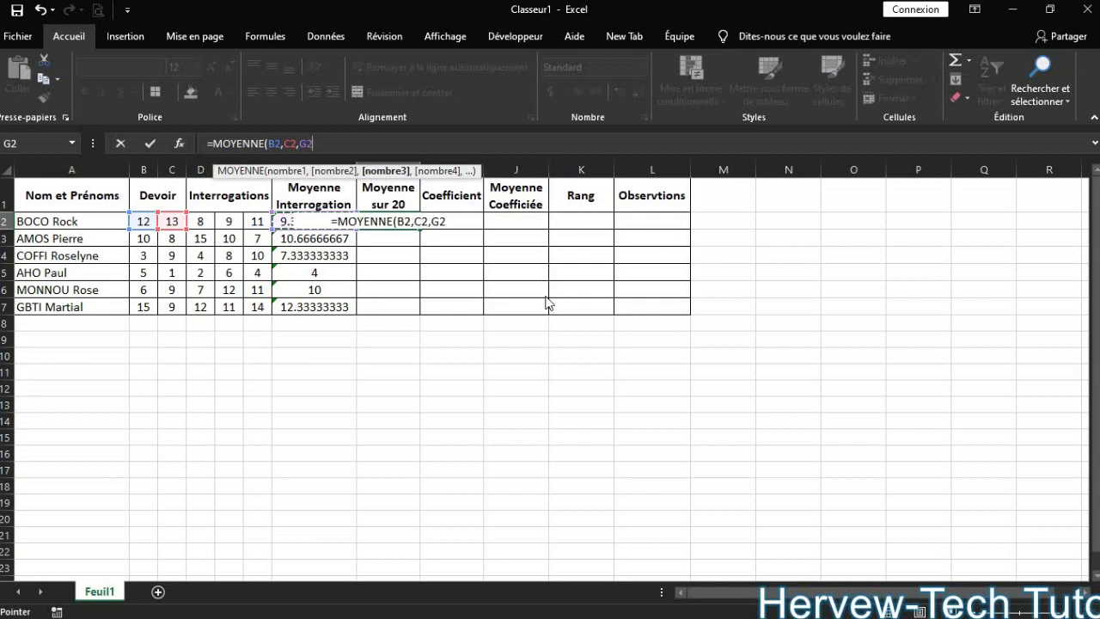
type(")")
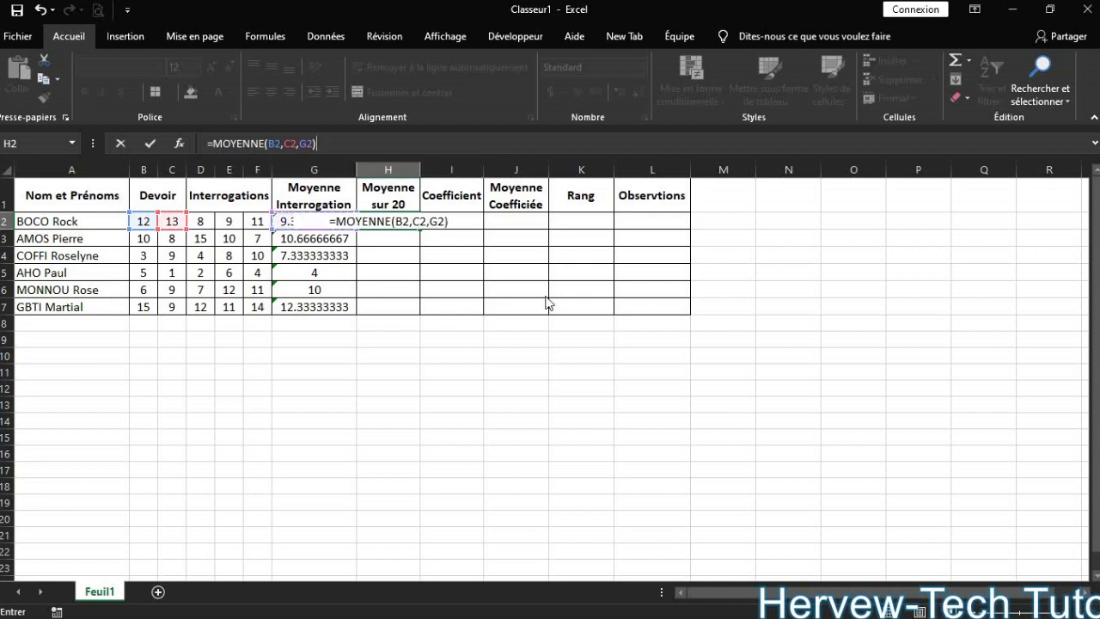
key("Return")
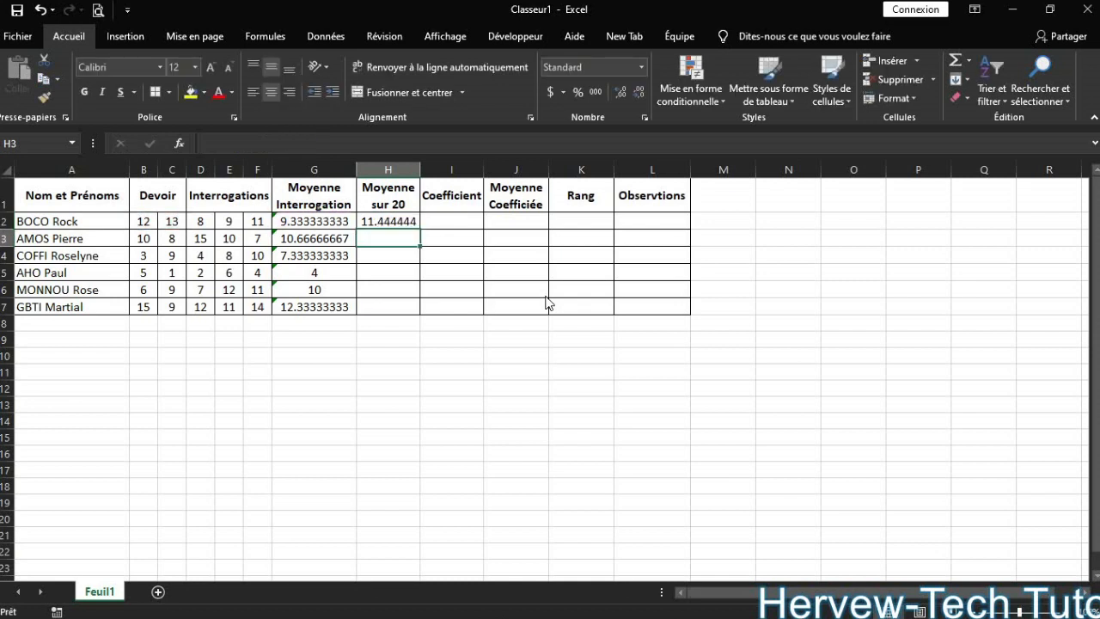
Fill the Moyenne sur 20 formula from H2 down to H7.
left_click(416, 224)
left_click_drag(419, 231, 407, 313)
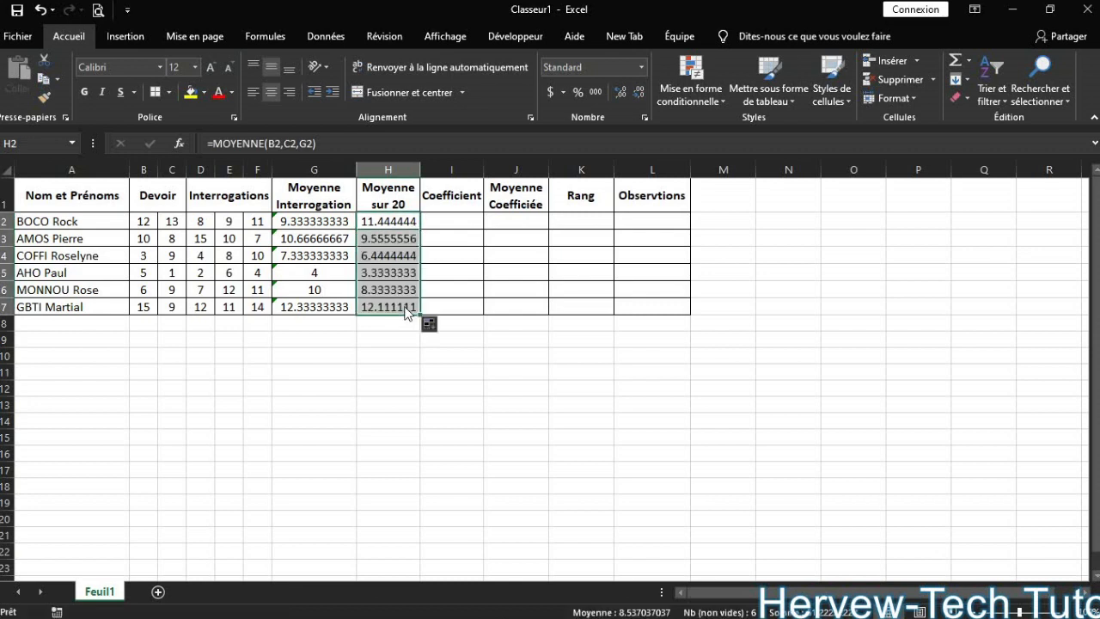
Enter a Coefficient of 3 in I2 and copy it down to I7.
left_click(446, 225)
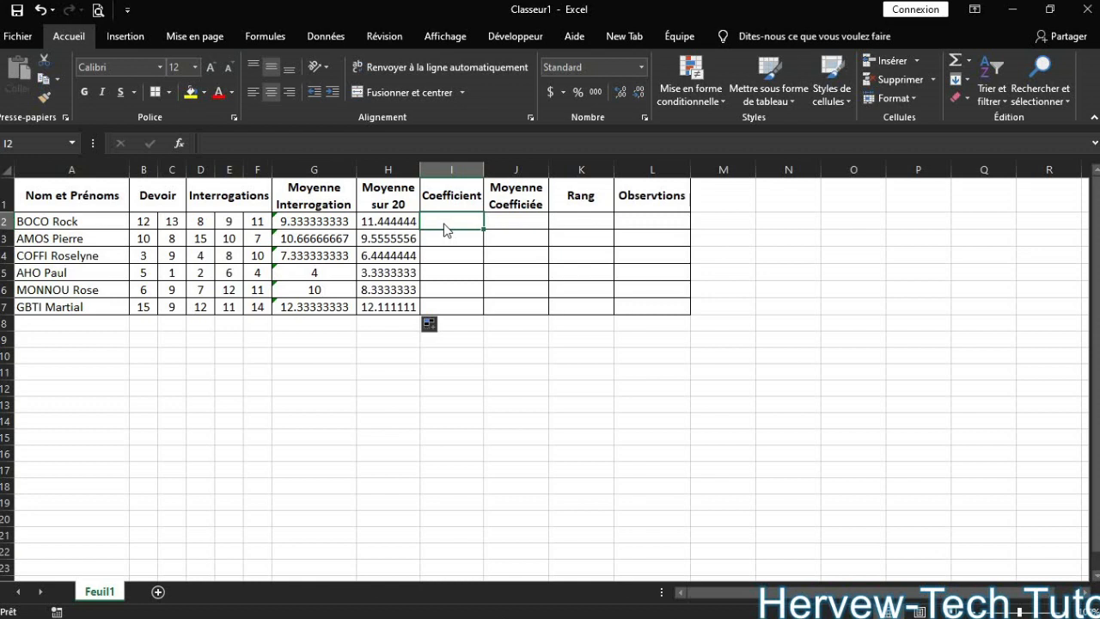
type("3")
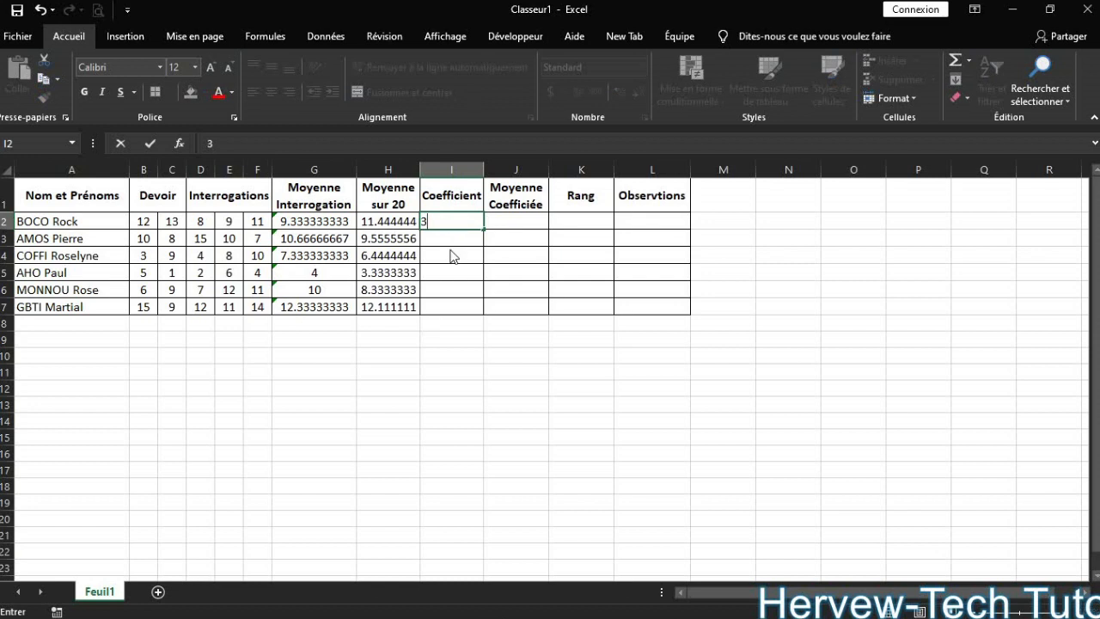
left_click(457, 251)
left_click(461, 221)
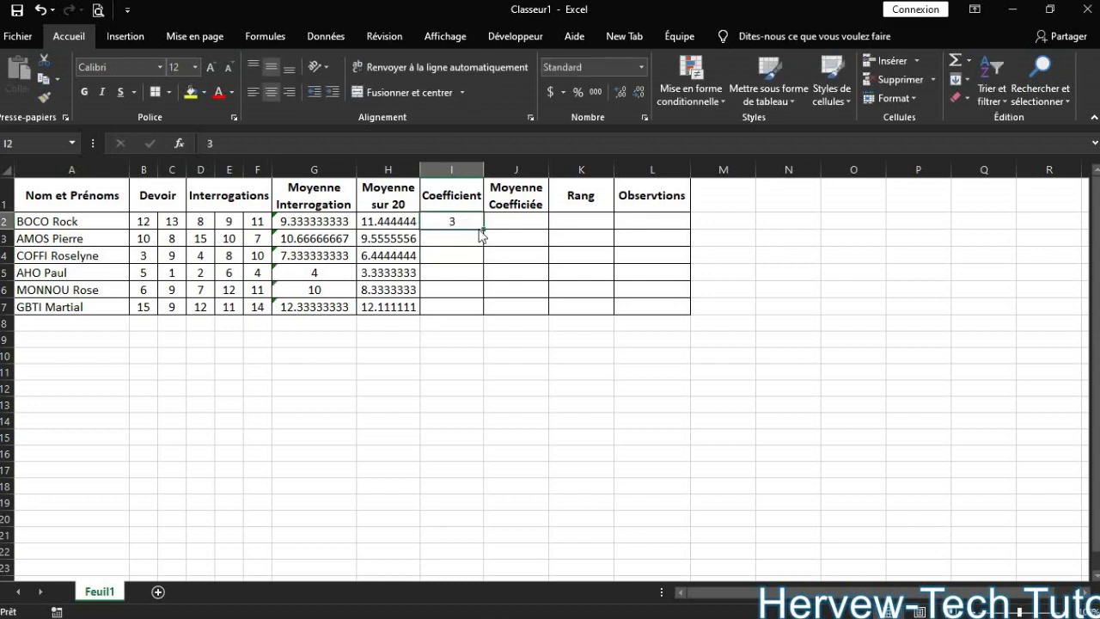
left_click_drag(482, 237, 474, 319)
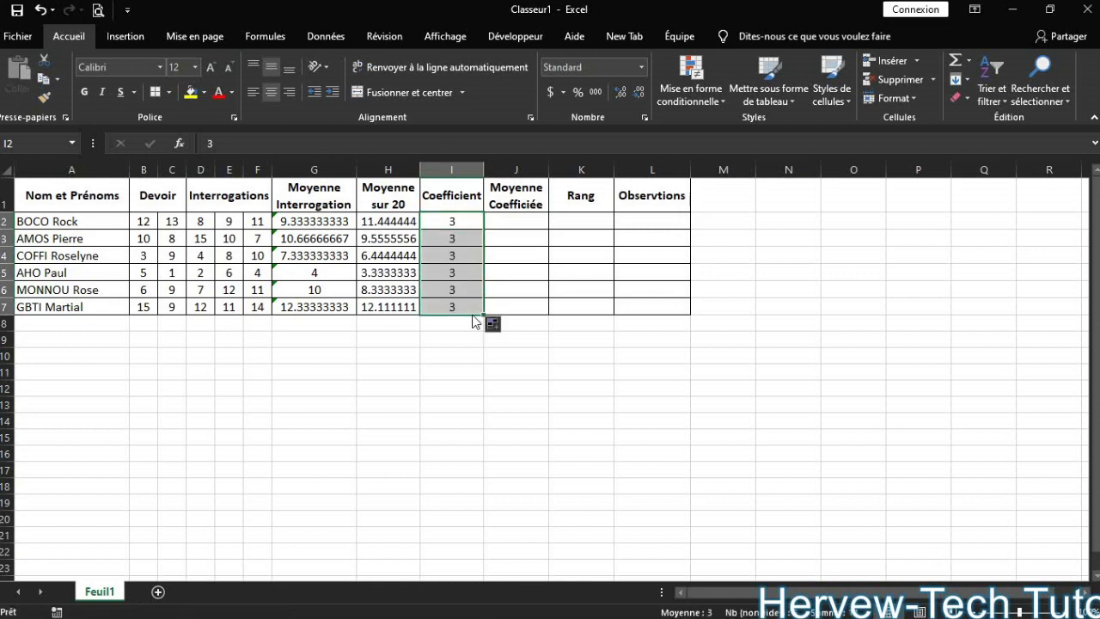
left_click(522, 222)
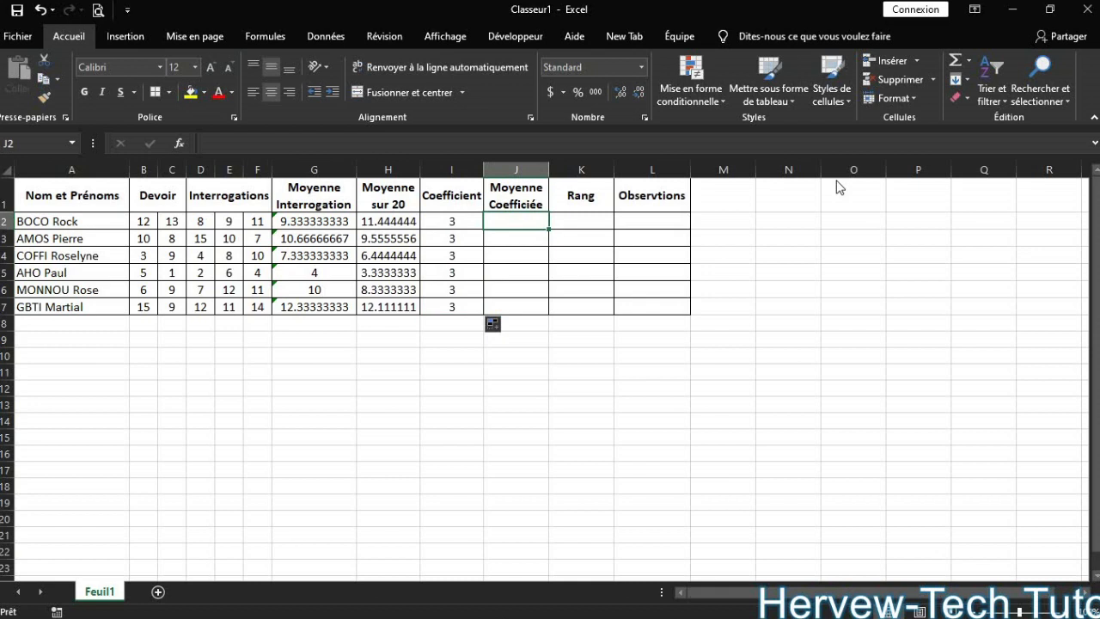
type("=")
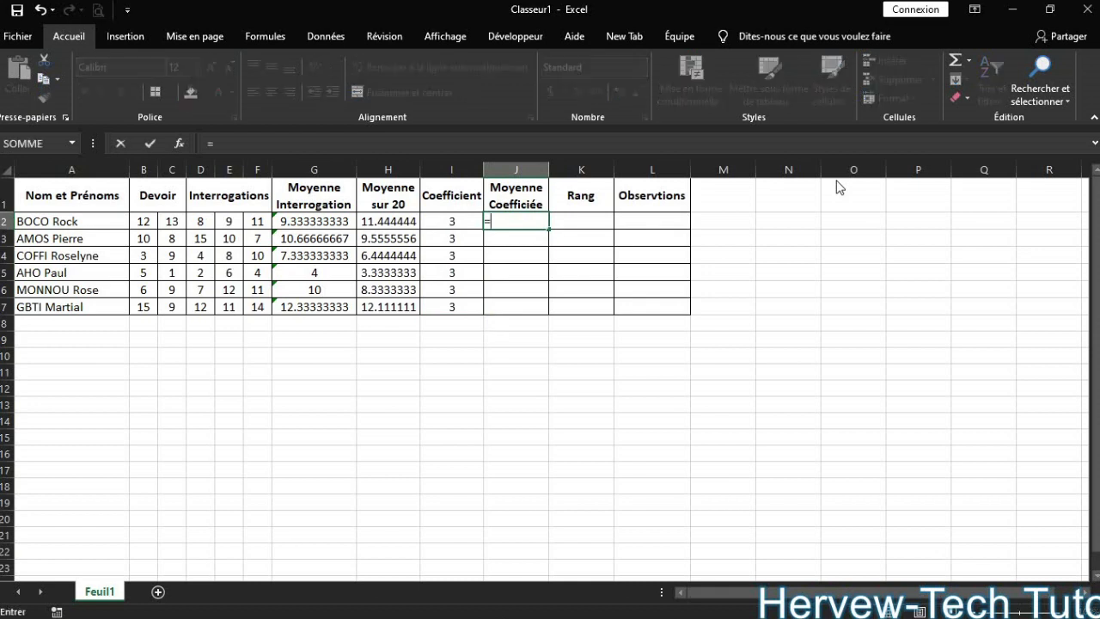
type("prod")
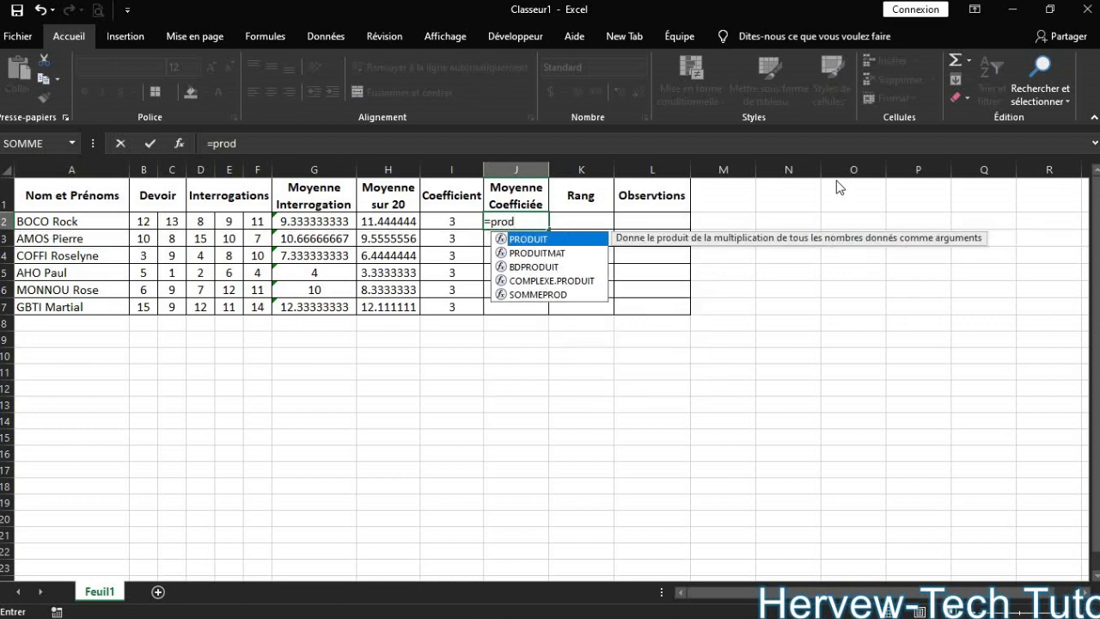
double_click(587, 239)
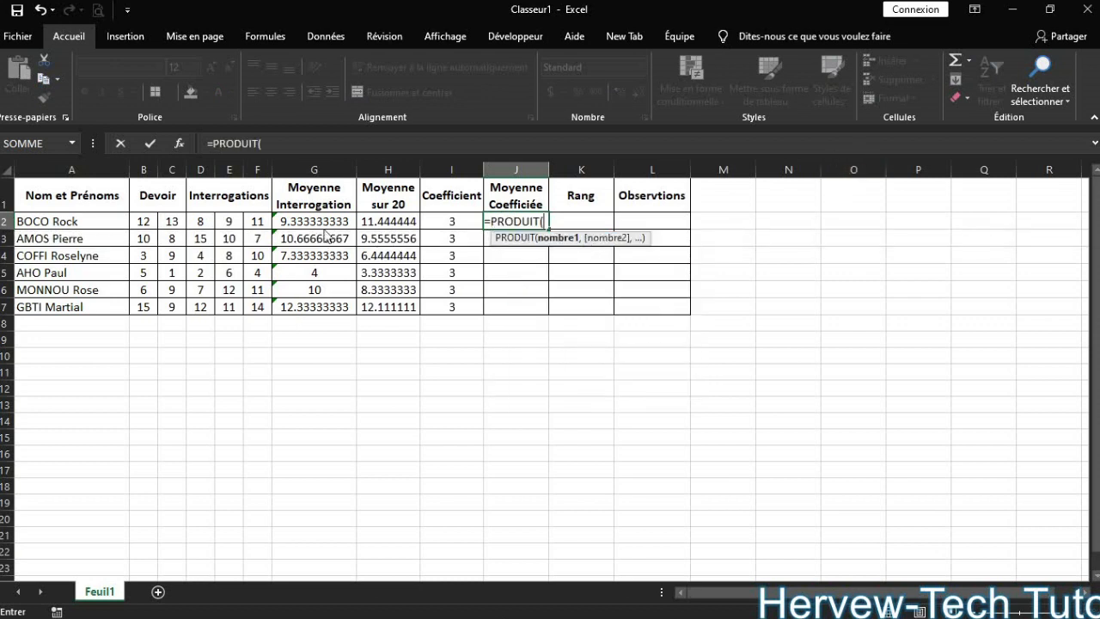
left_click(378, 228)
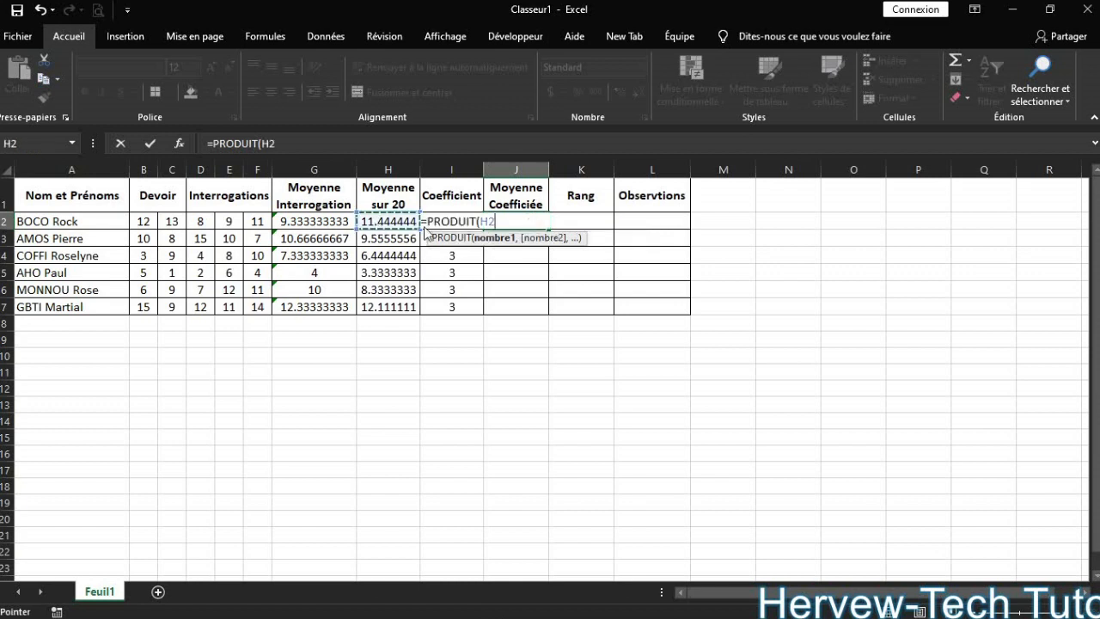
key("BackSpace")
key("BackSpace")
key("BackSpace")
key("BackSpace")
key("BackSpace")
key("BackSpace")
key("BackSpace")
key("BackSpace")
key("BackSpace")
key("BackSpace")
key("BackSpace")
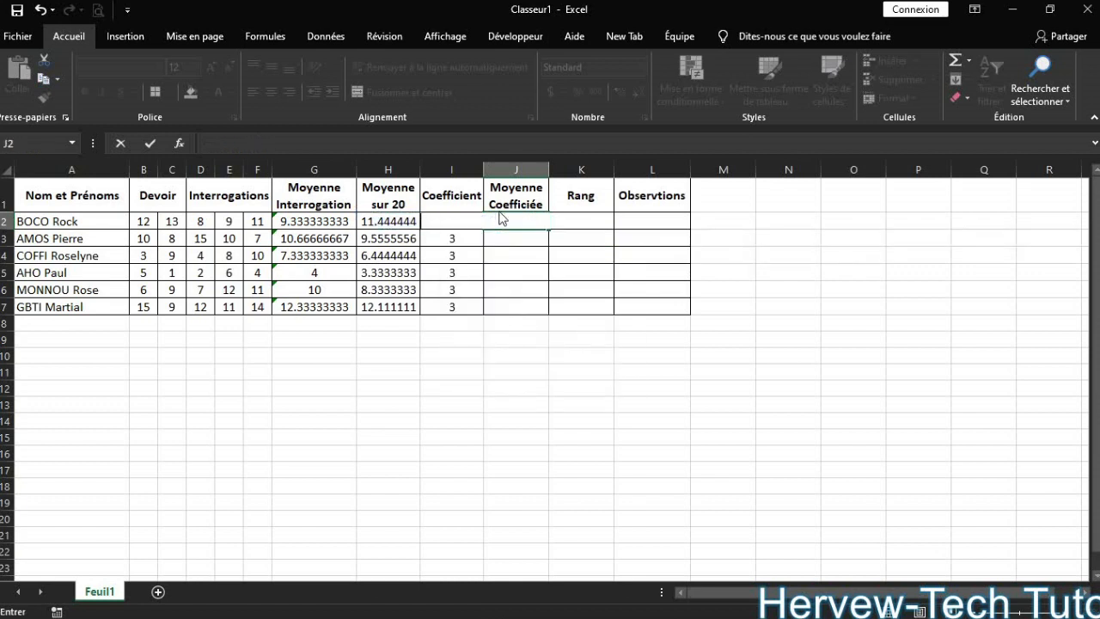
key("Return")
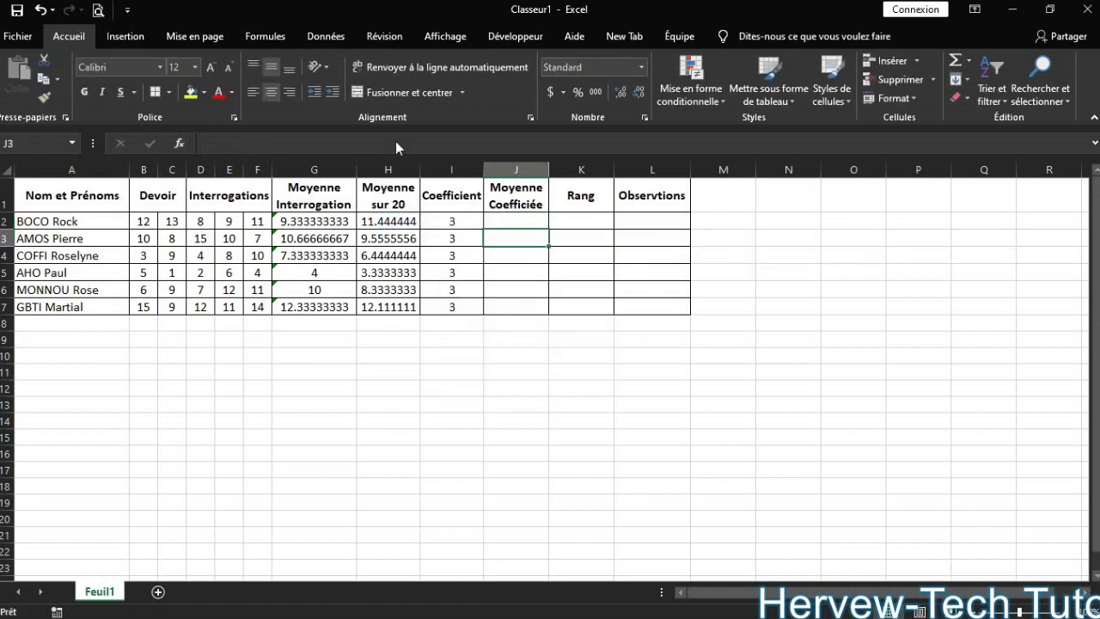
left_click(395, 146)
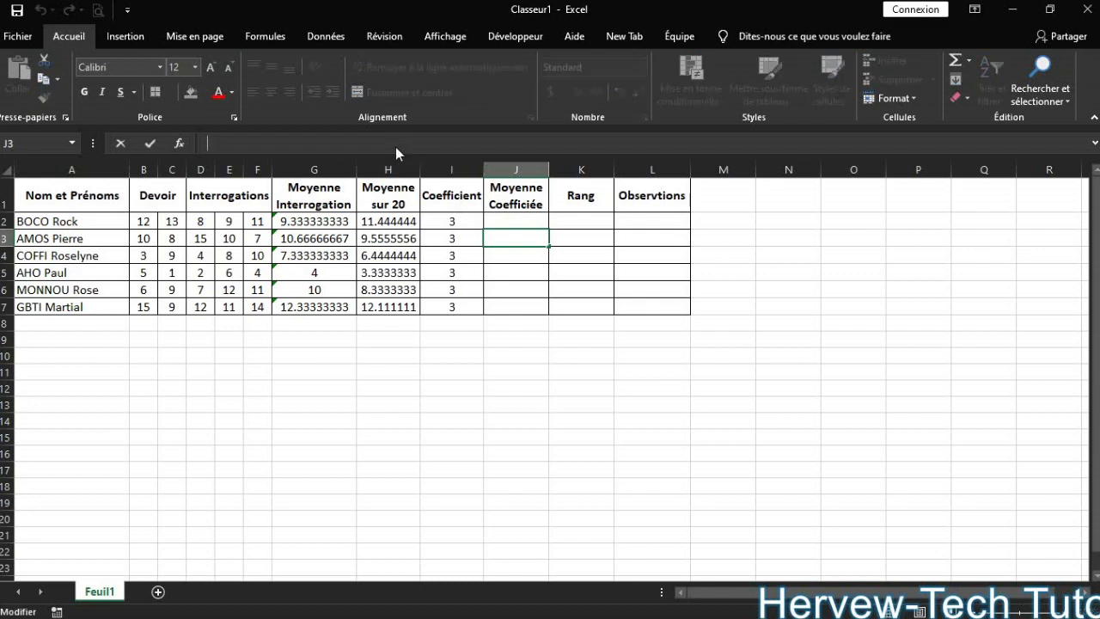
type("=prp")
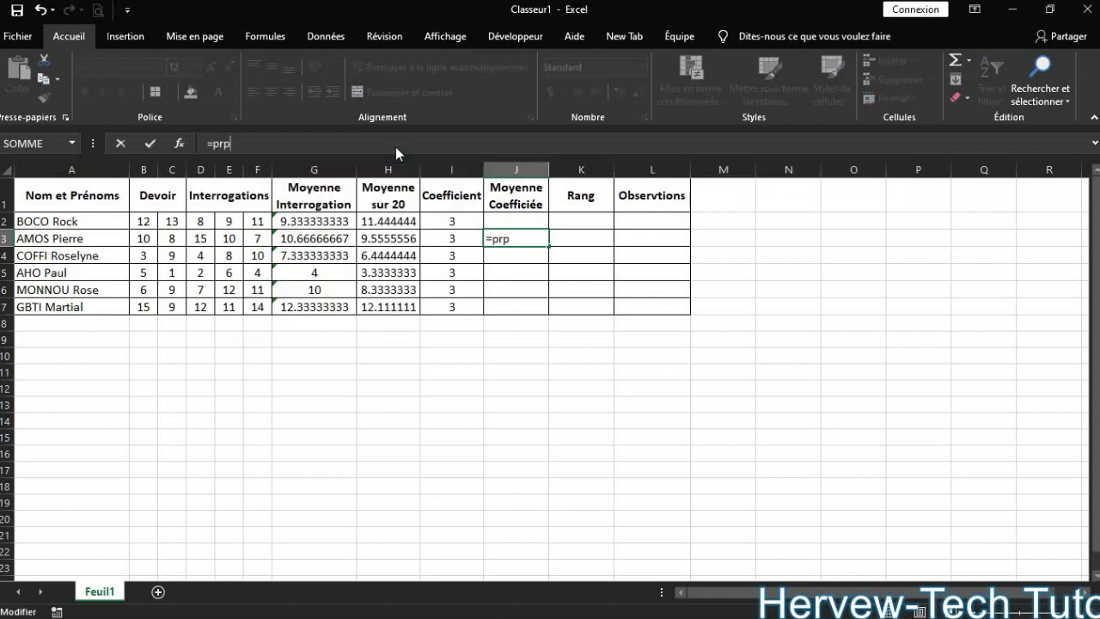
key("BackSpace")
type("o")
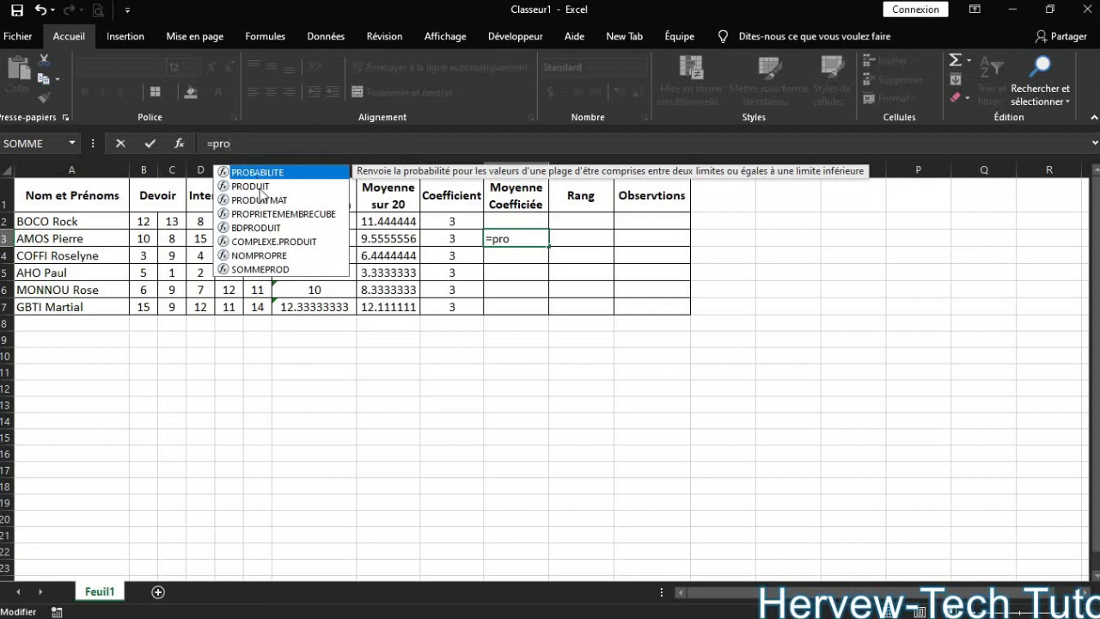
double_click(261, 191)
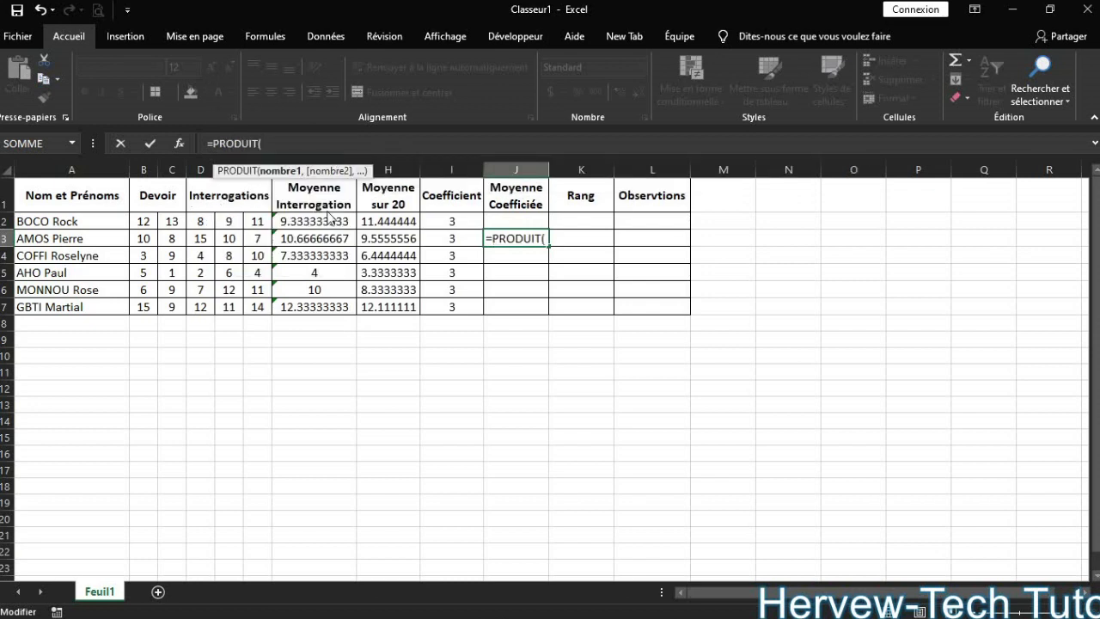
left_click(404, 225)
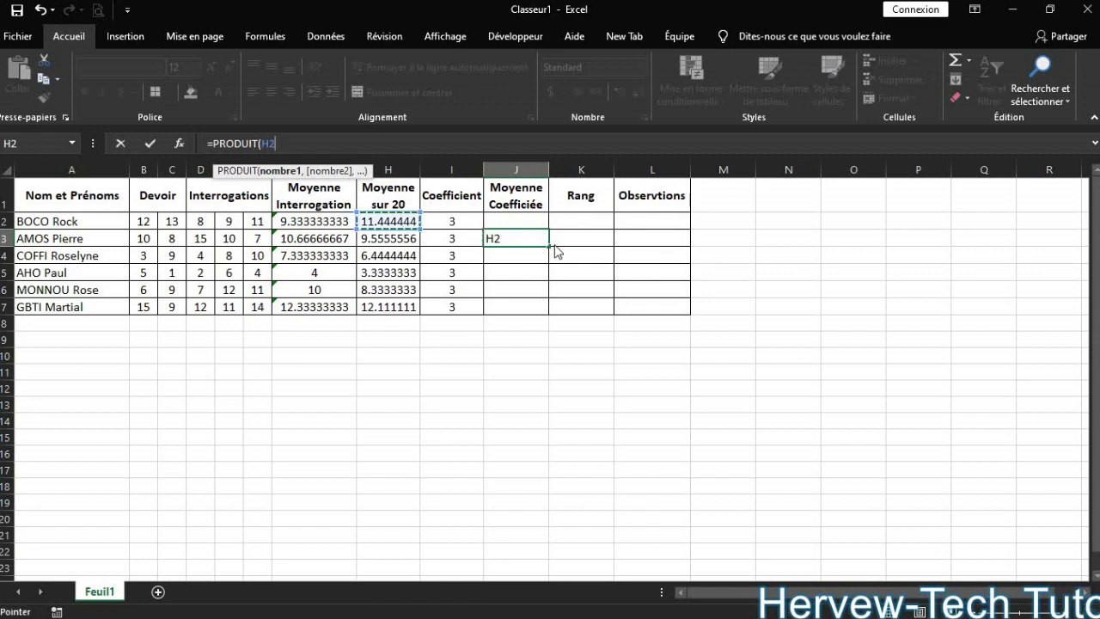
key("BackSpace")
key("BackSpace")
key("BackSpace")
key("BackSpace")
key("BackSpace")
key("BackSpace")
key("BackSpace")
key("BackSpace")
key("BackSpace")
key("BackSpace")
key("BackSpace")
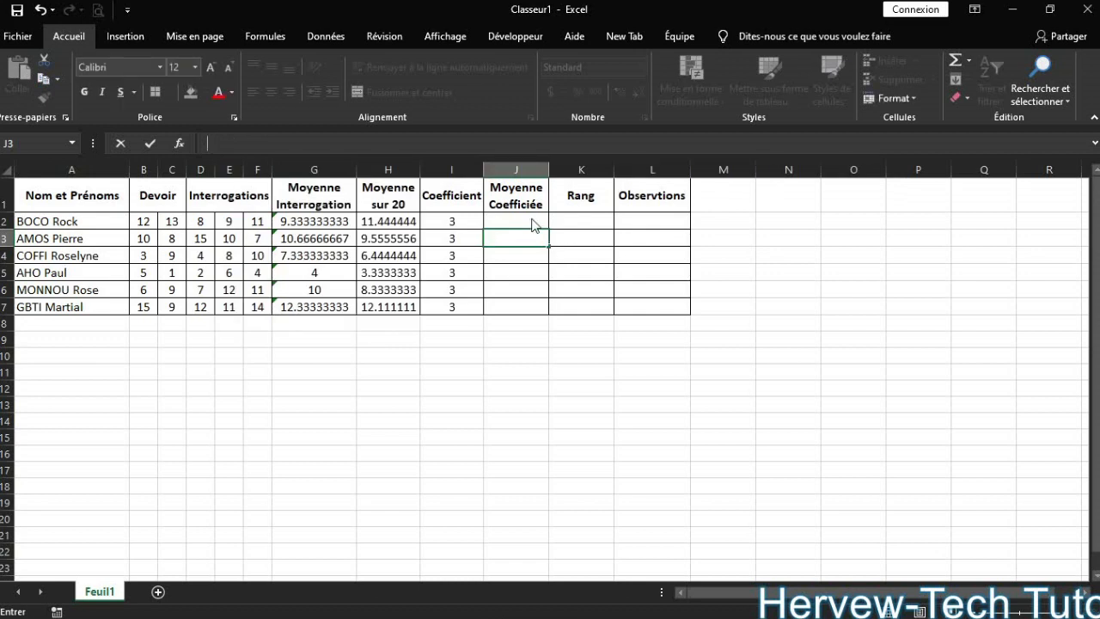
Enter the formula =PRODUIT(H2,I2) in J2 for the Moyenne Coefficiée and fill it down to J7.
left_click(524, 221)
left_click(239, 147)
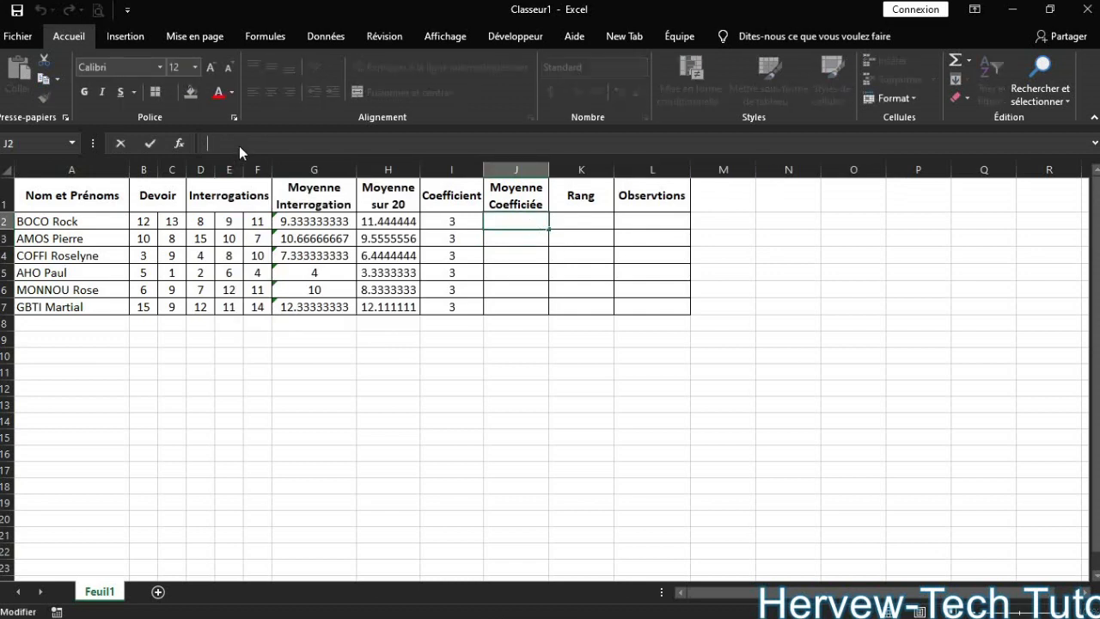
type("=pr")
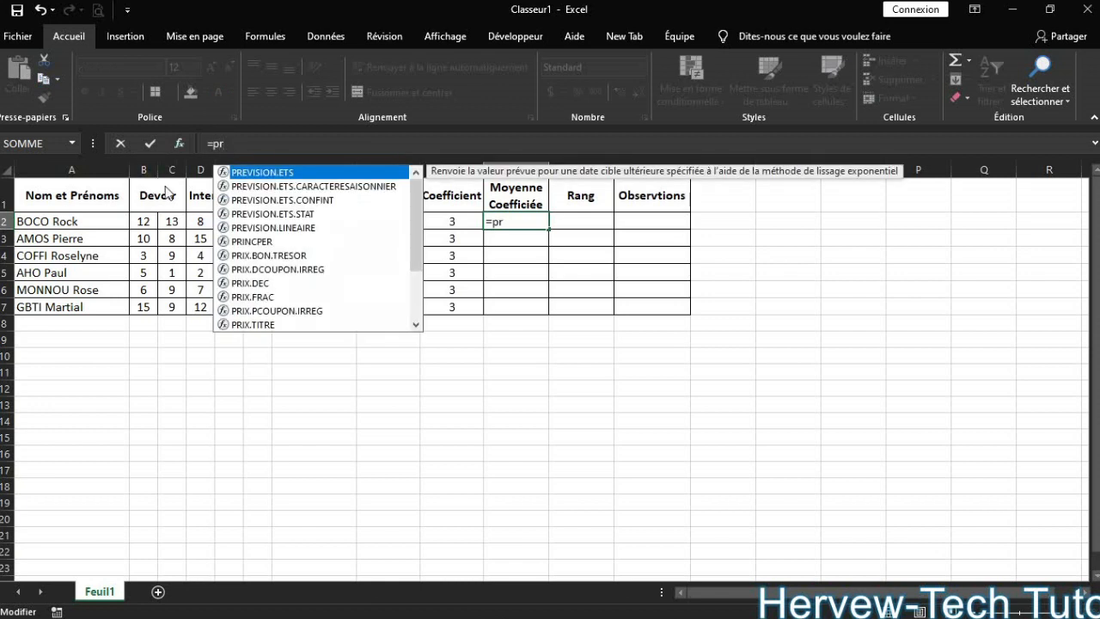
type("o")
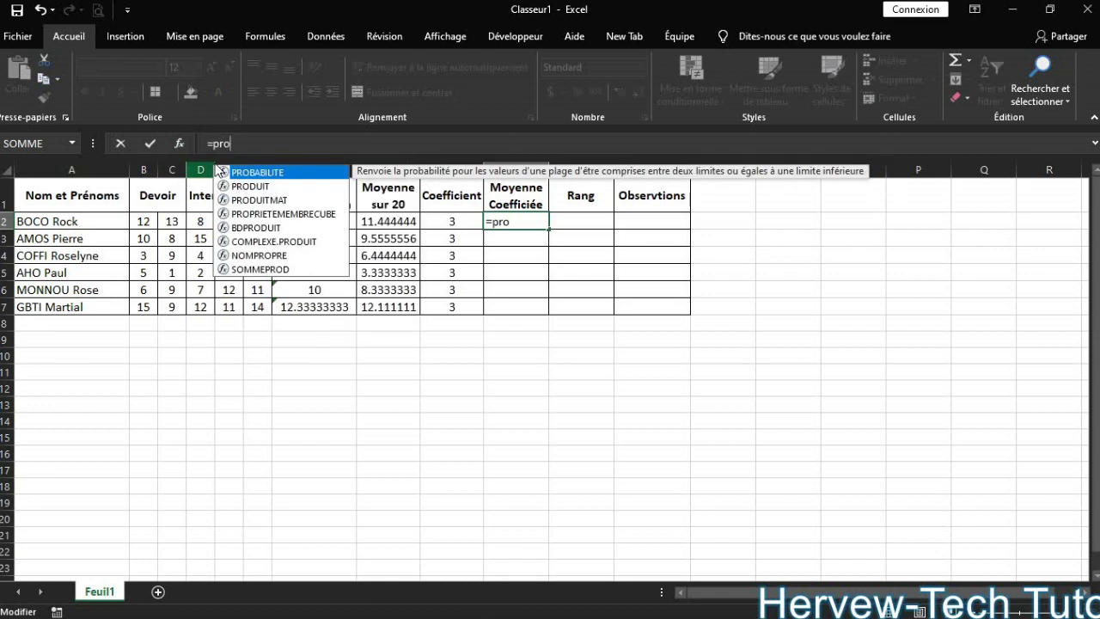
left_click(280, 189)
double_click(279, 191)
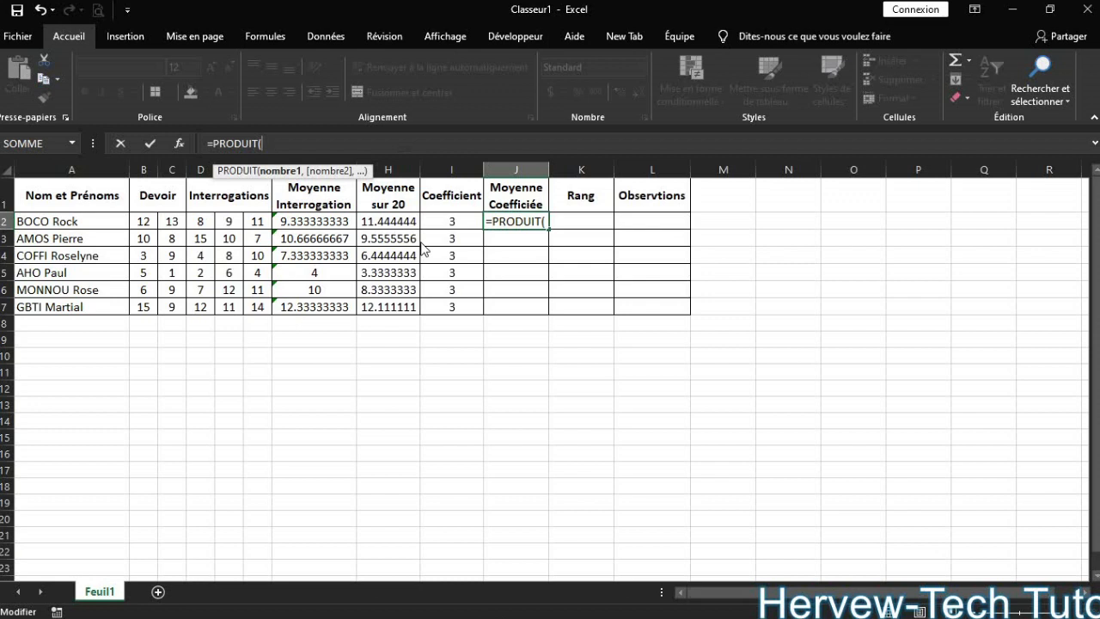
left_click(394, 222)
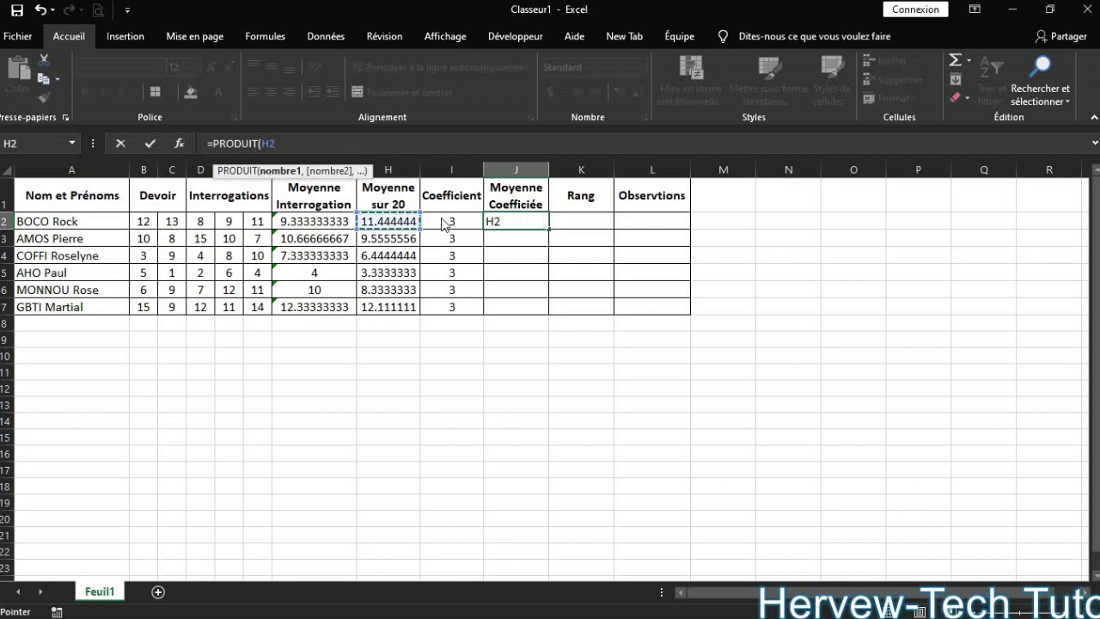
type(",")
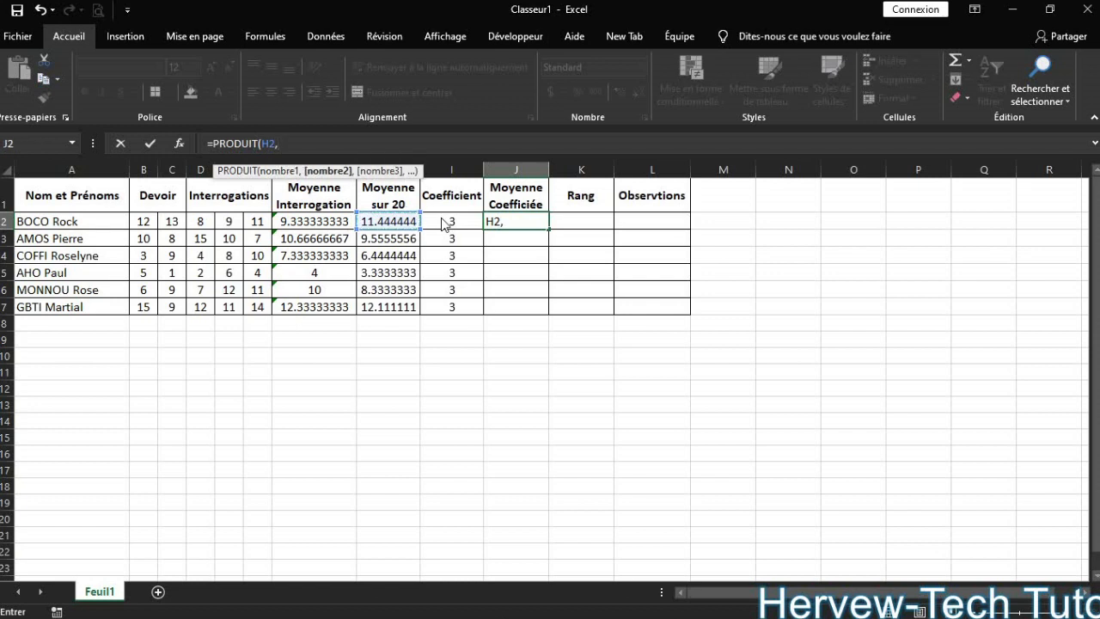
left_click(445, 226)
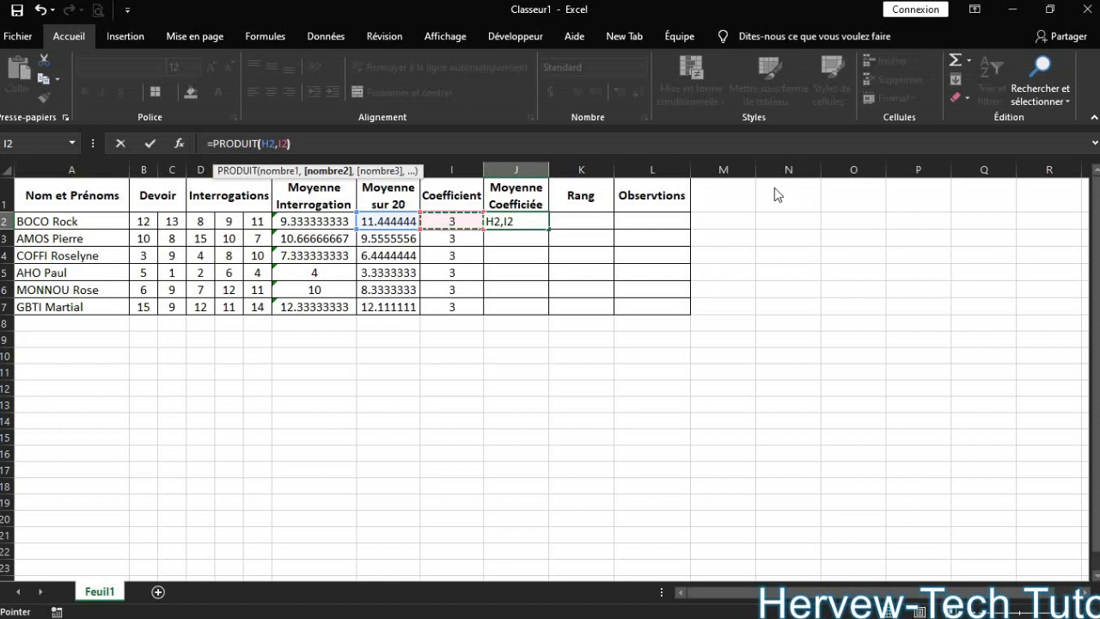
type(")")
key("Return")
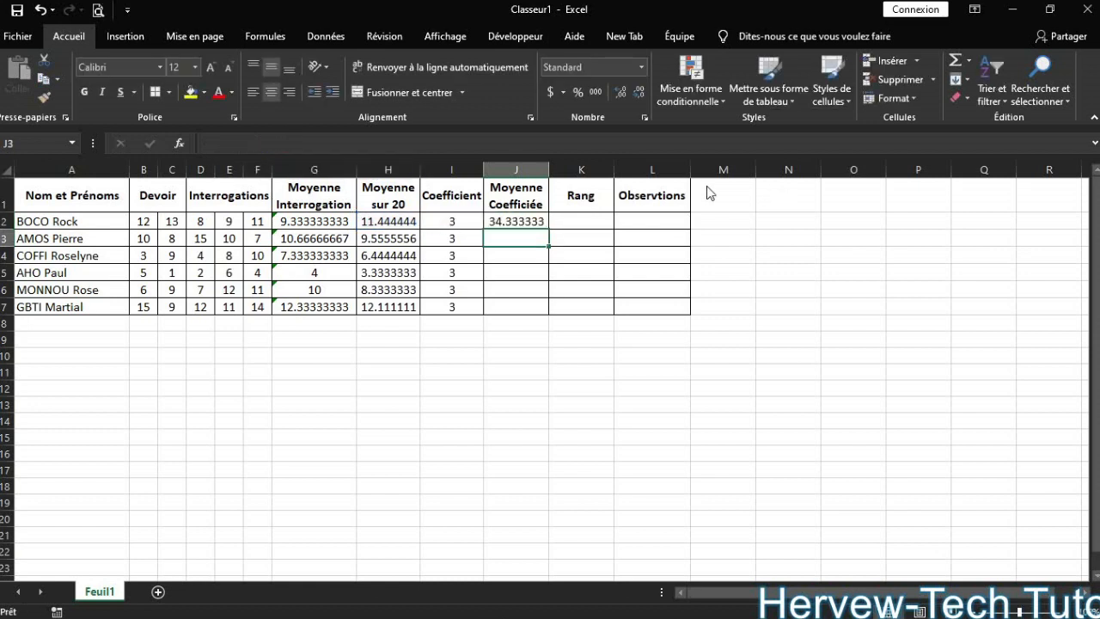
left_click(522, 226)
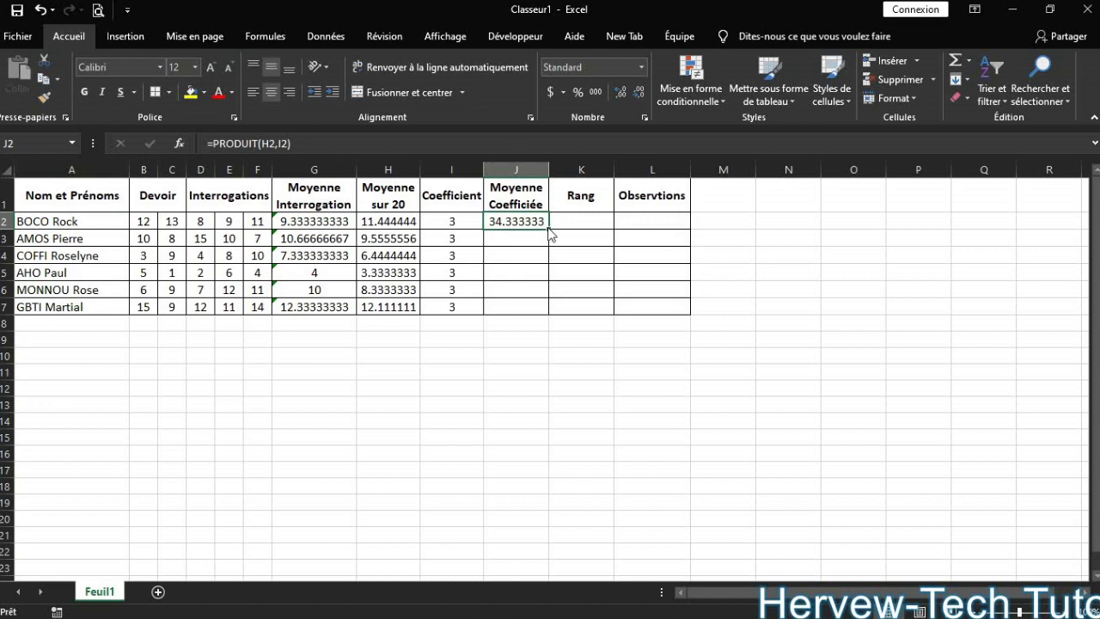
left_click_drag(548, 230, 538, 309)
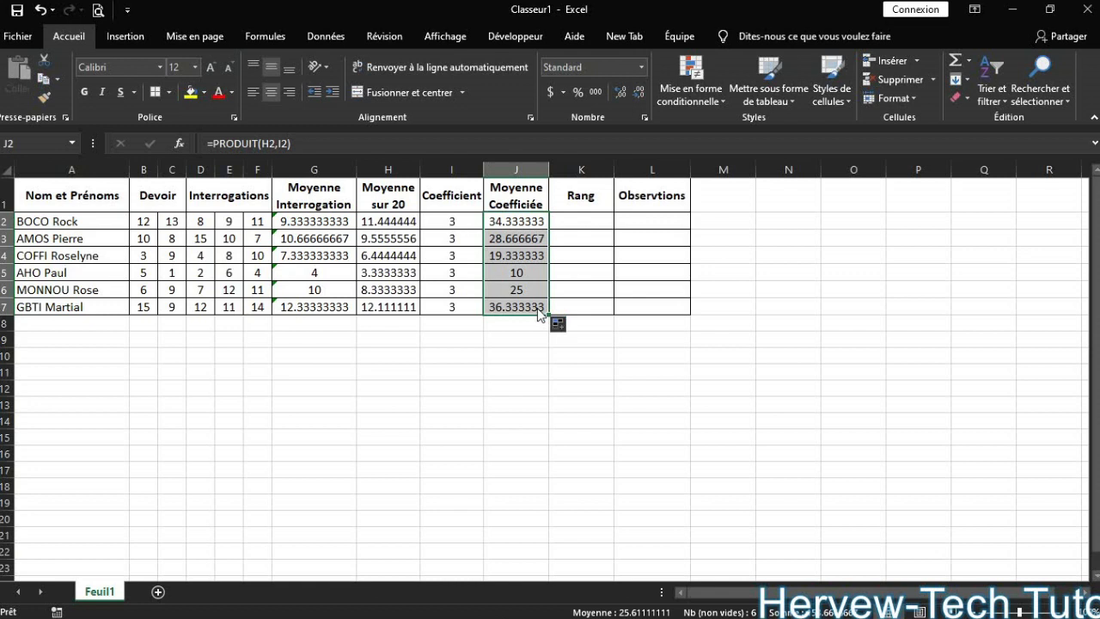
Enter the formula =RANG(H2,H2:H7,1) in K2 to rank the first student's Moyenne sur 20 in ascending order.
left_click(577, 229)
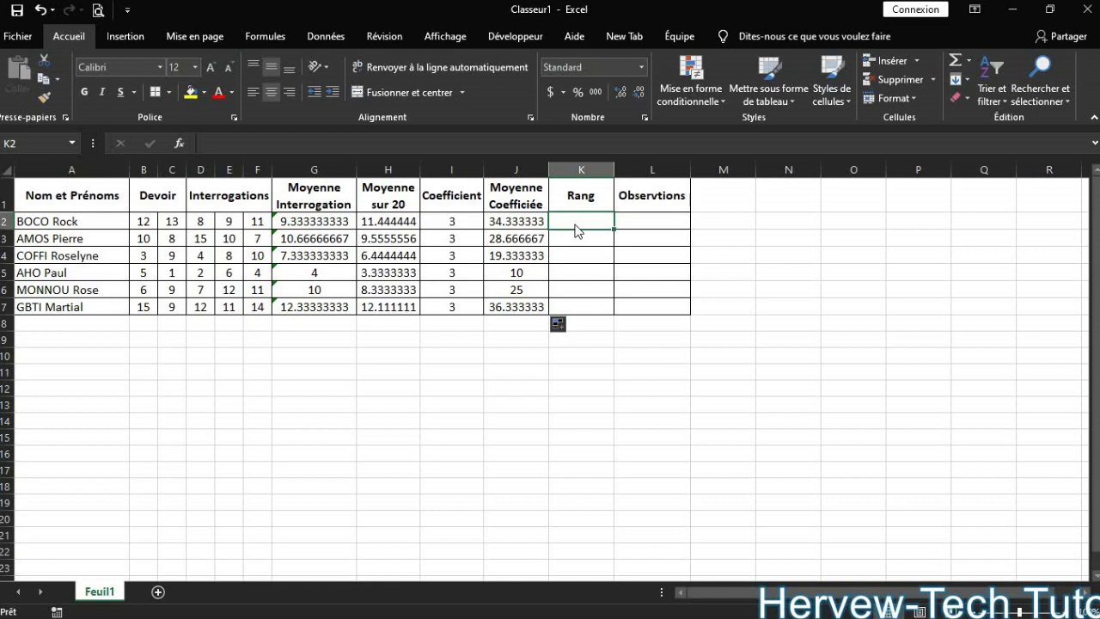
left_click(456, 143)
type("=rang")
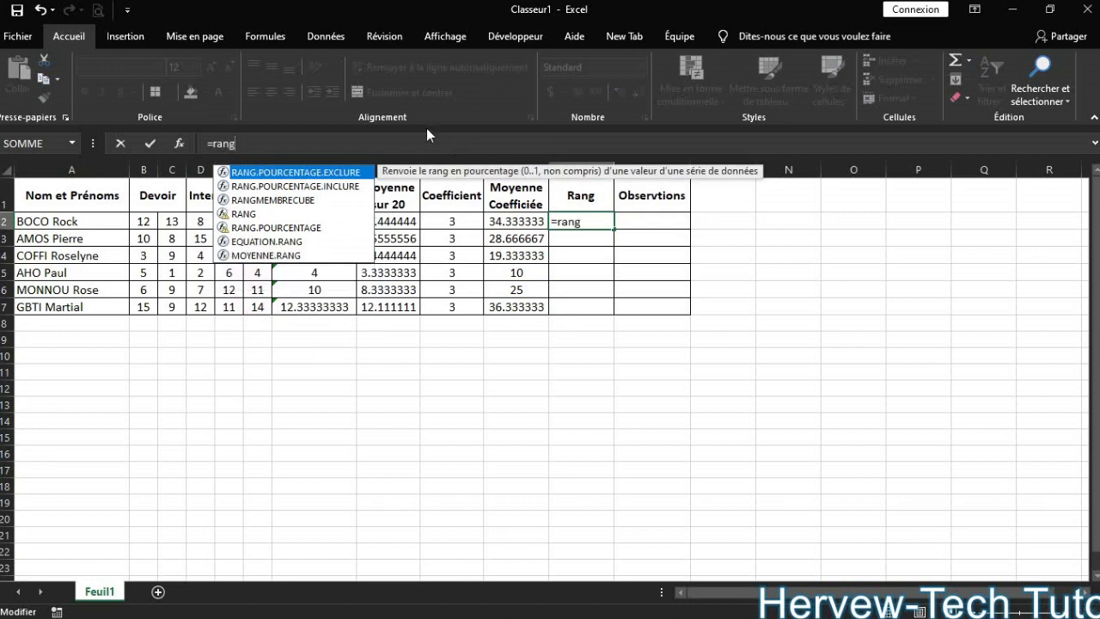
double_click(254, 214)
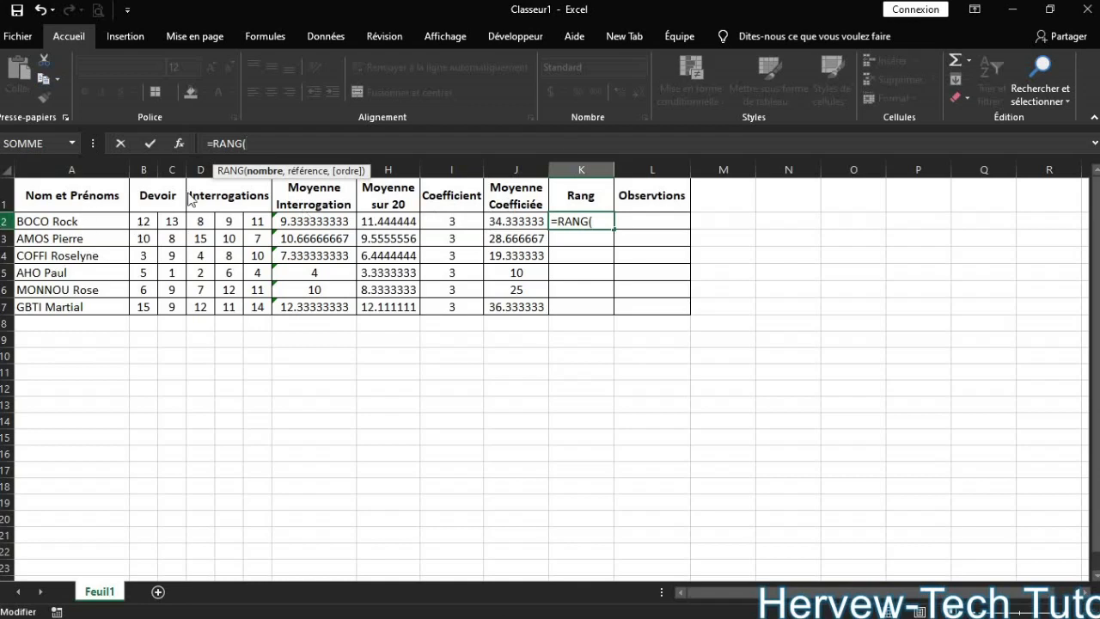
left_click(387, 222)
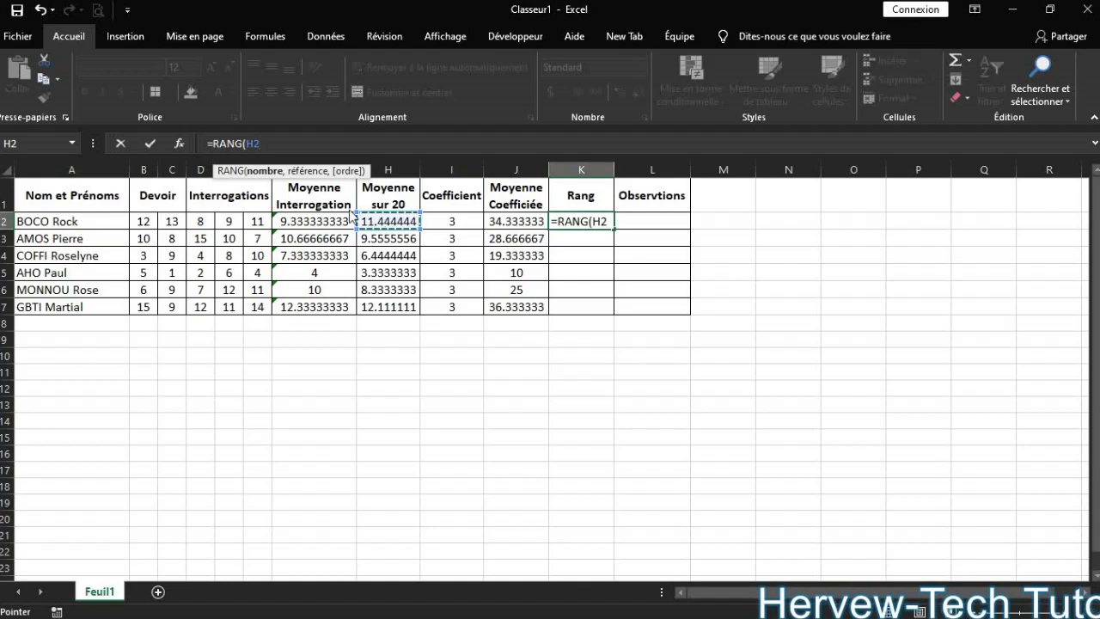
type(",")
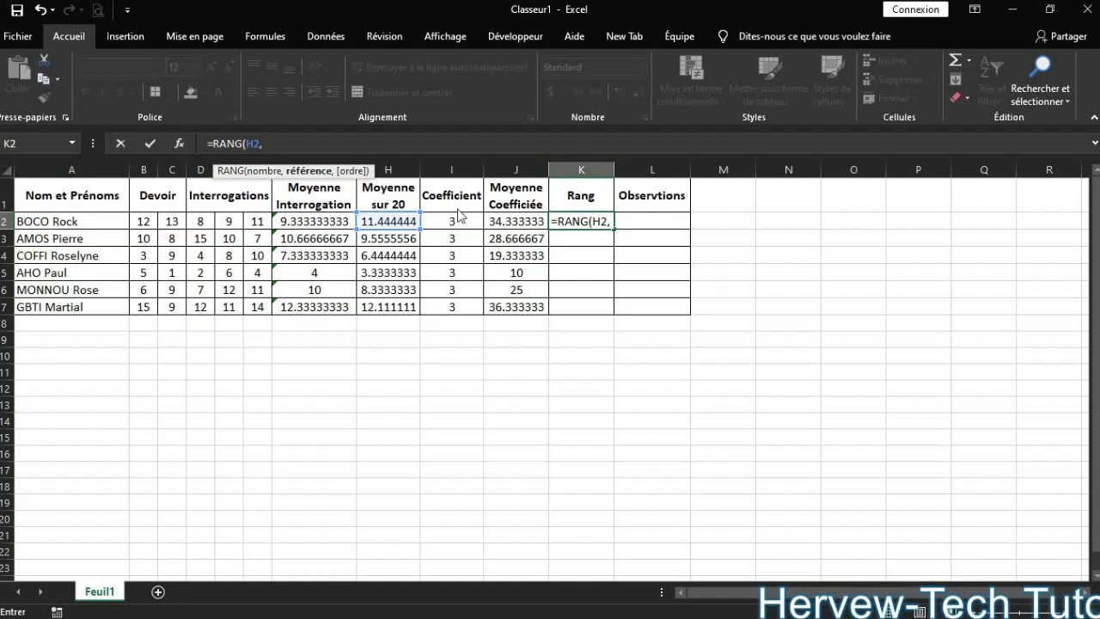
left_click(405, 226)
left_click_drag(406, 226, 394, 311)
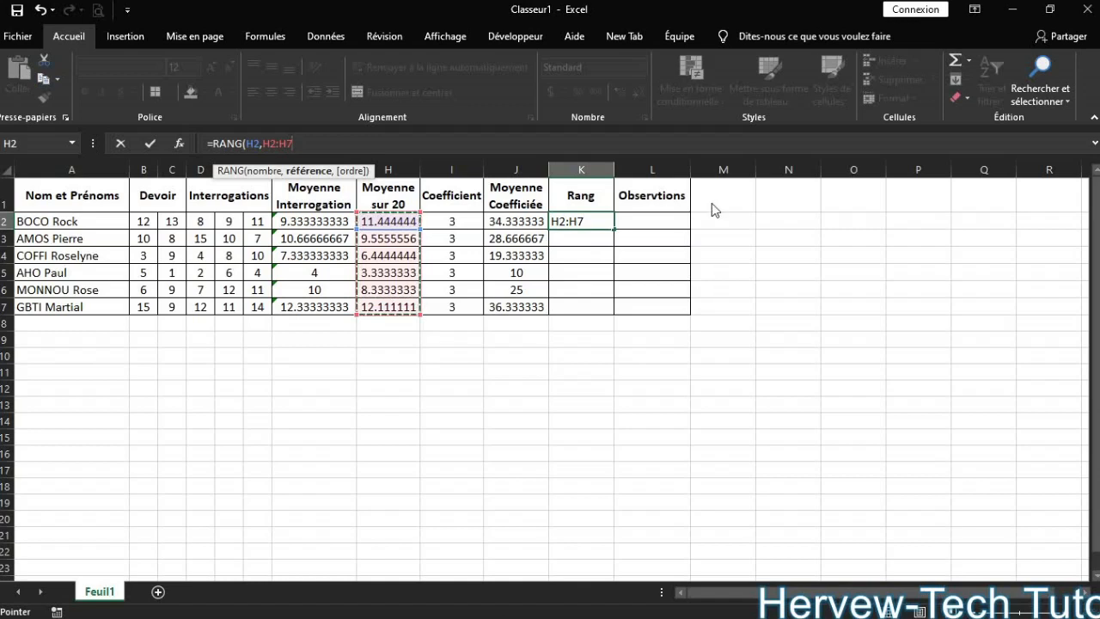
type(",")
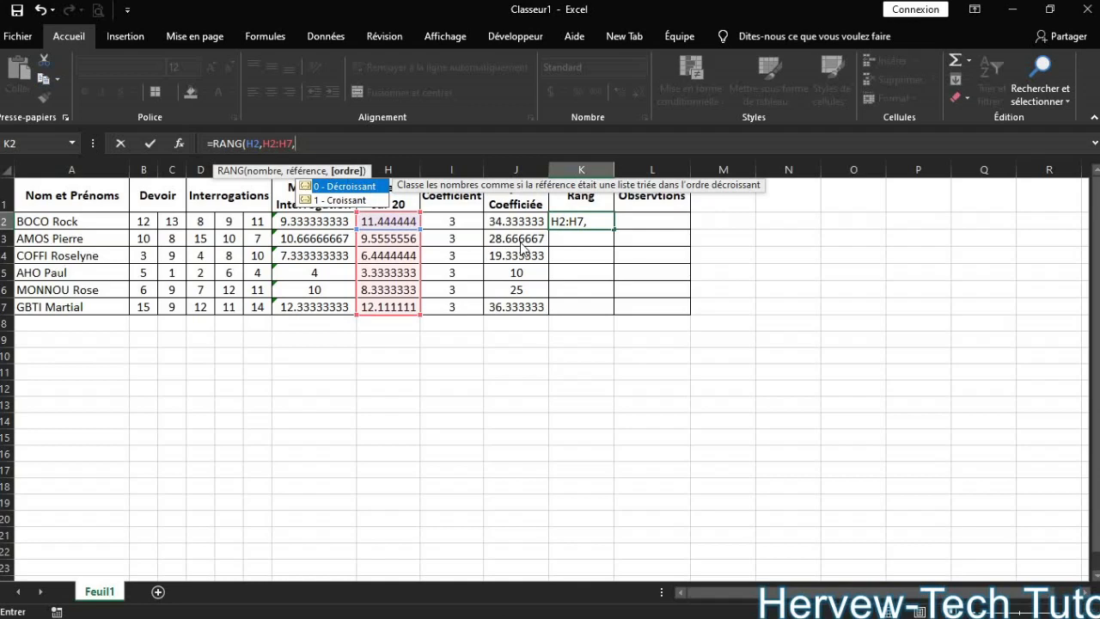
type("1")
type(")")
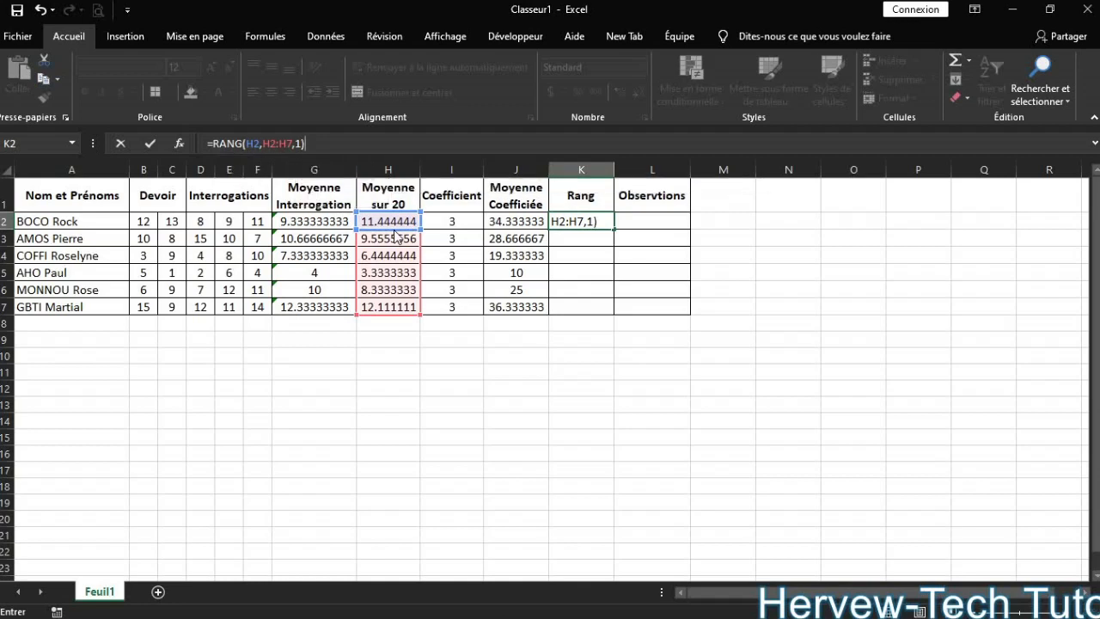
key("Return")
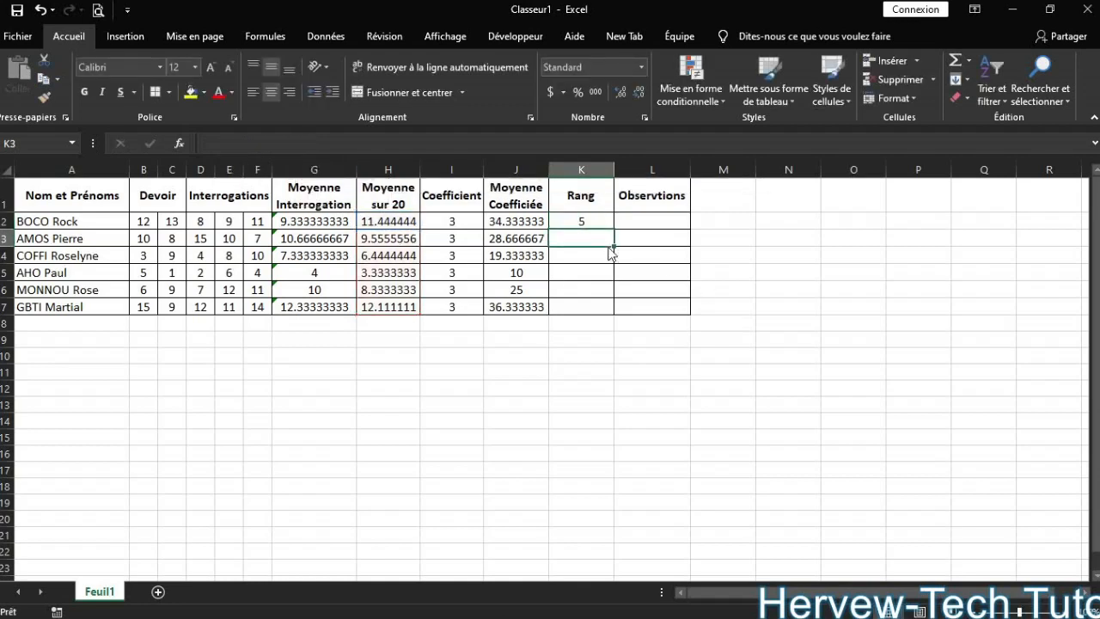
Fill the Rang formula from K2 down to K7 and reselect K2.
key("Up")
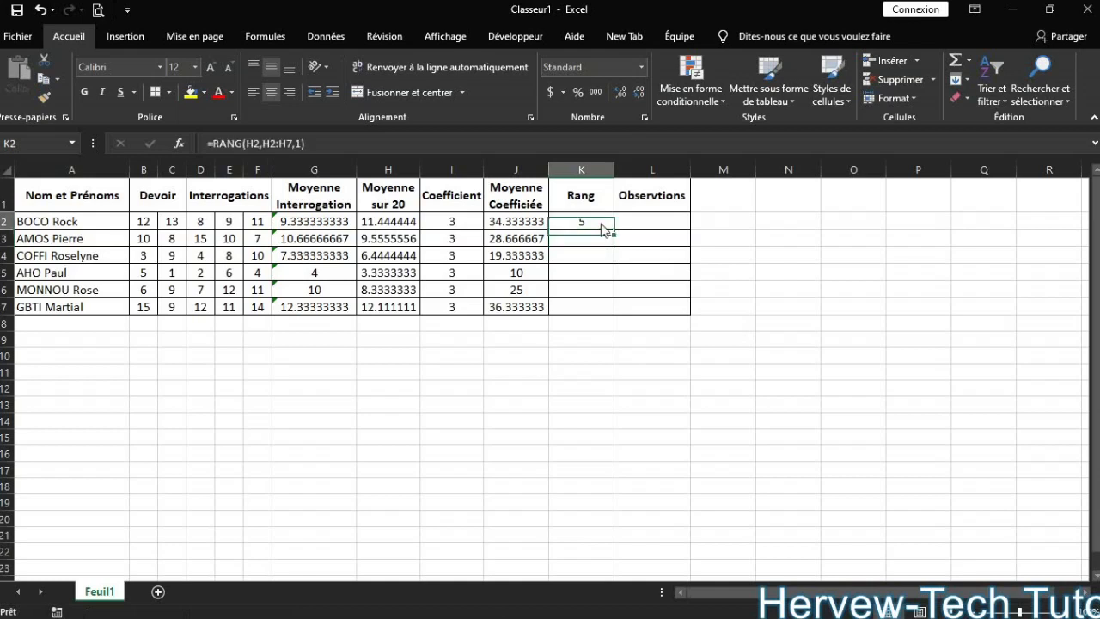
left_click_drag(614, 230, 600, 311)
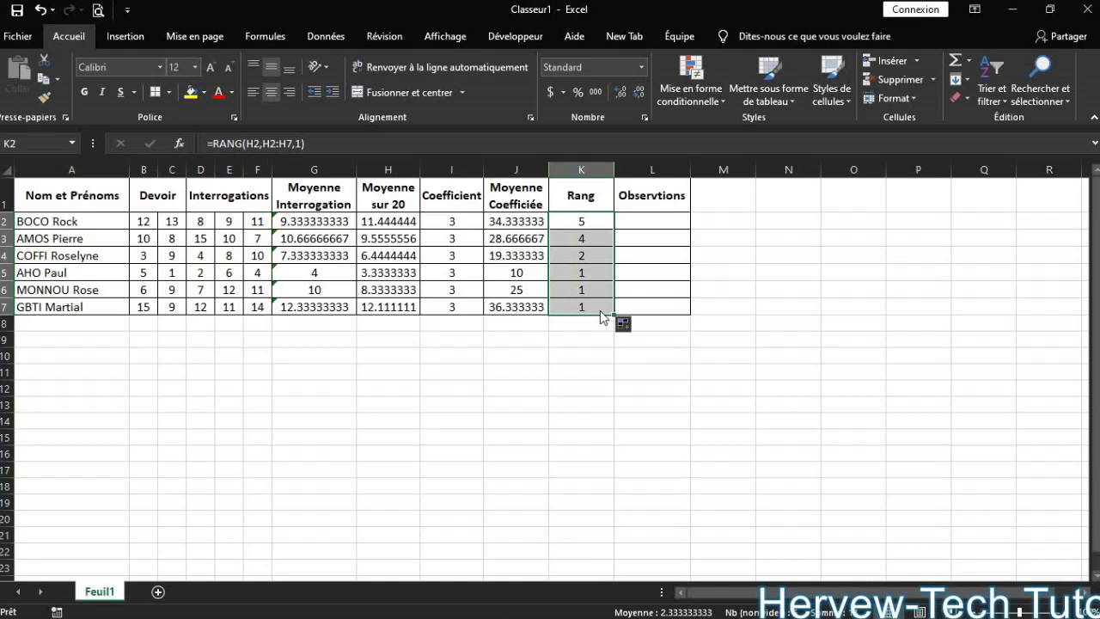
left_click(572, 221)
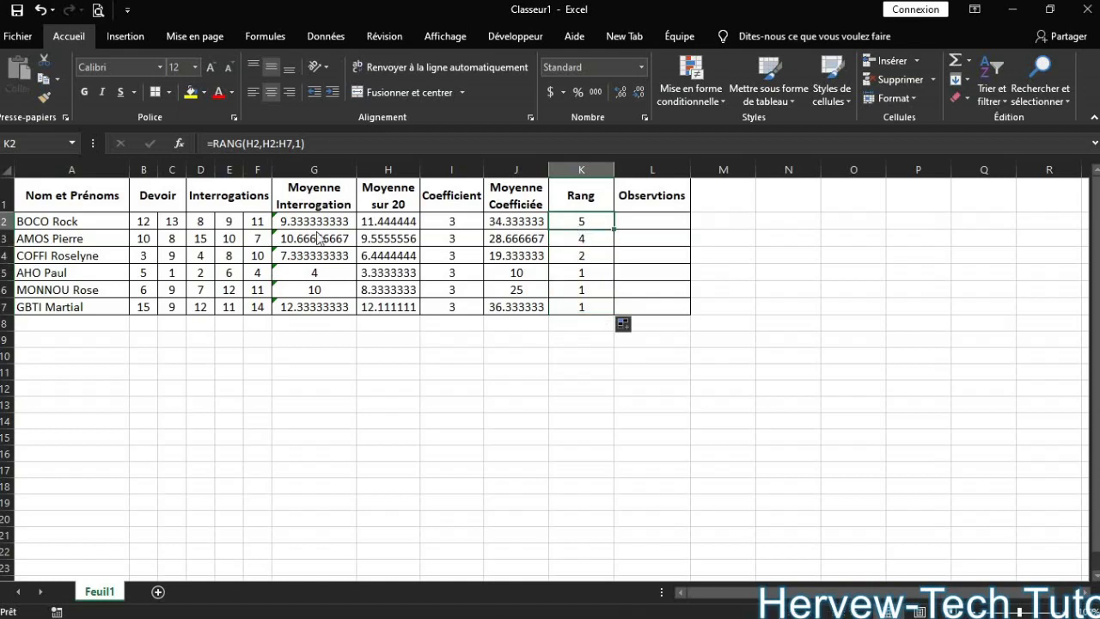
Lock the rows of the reference range in K2's rank formula, making it =RANG(H2,H$2:H$7,1).
left_click(268, 144)
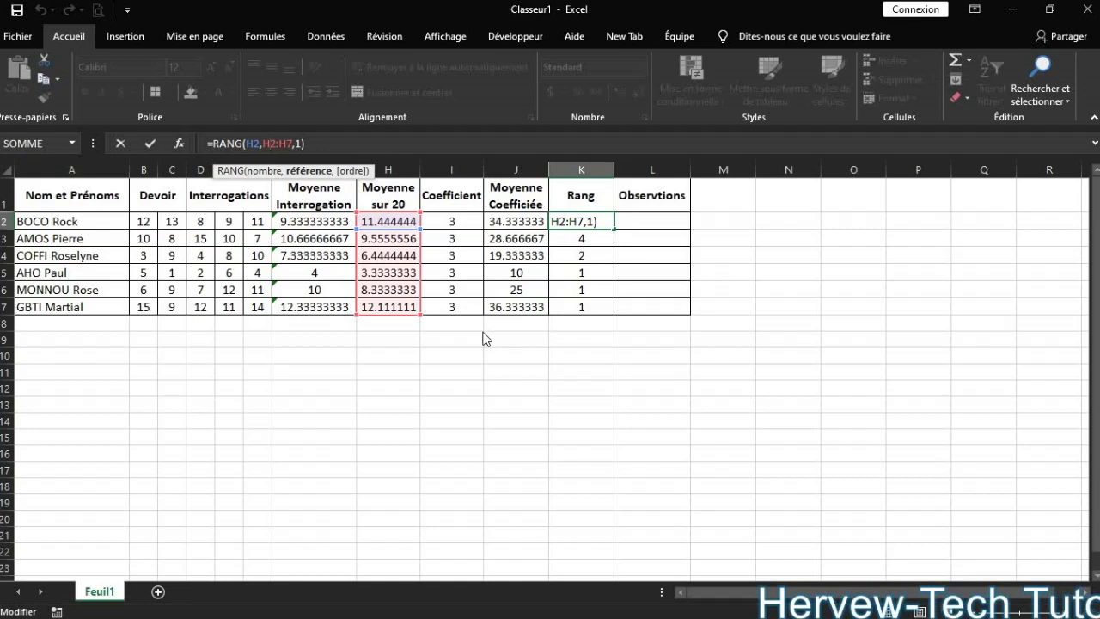
type("$")
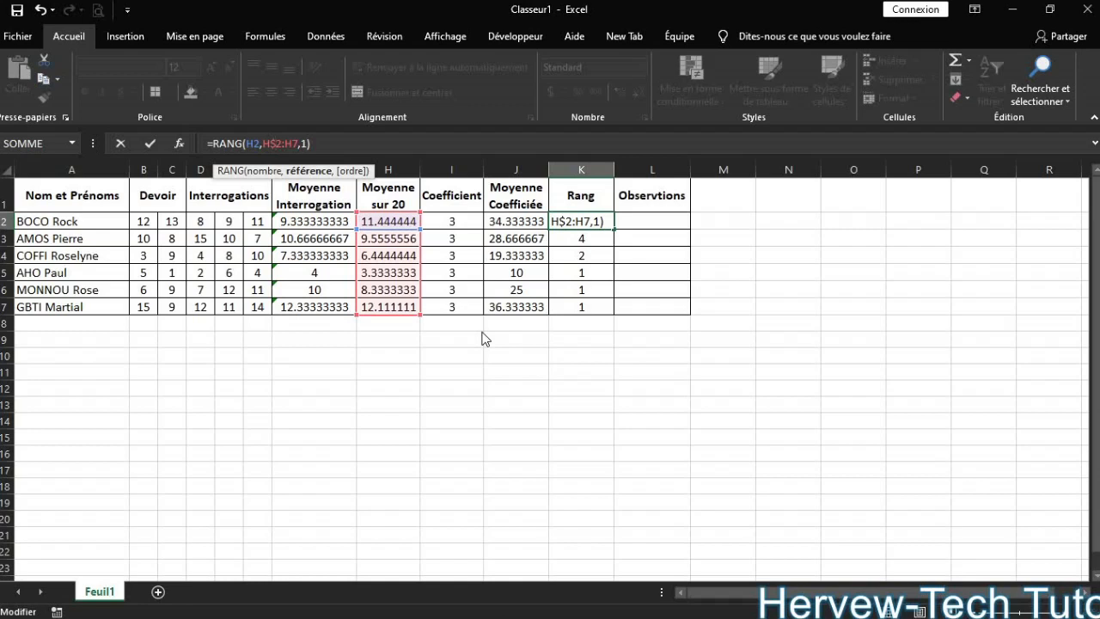
left_click(294, 145)
type("$")
key("Return")
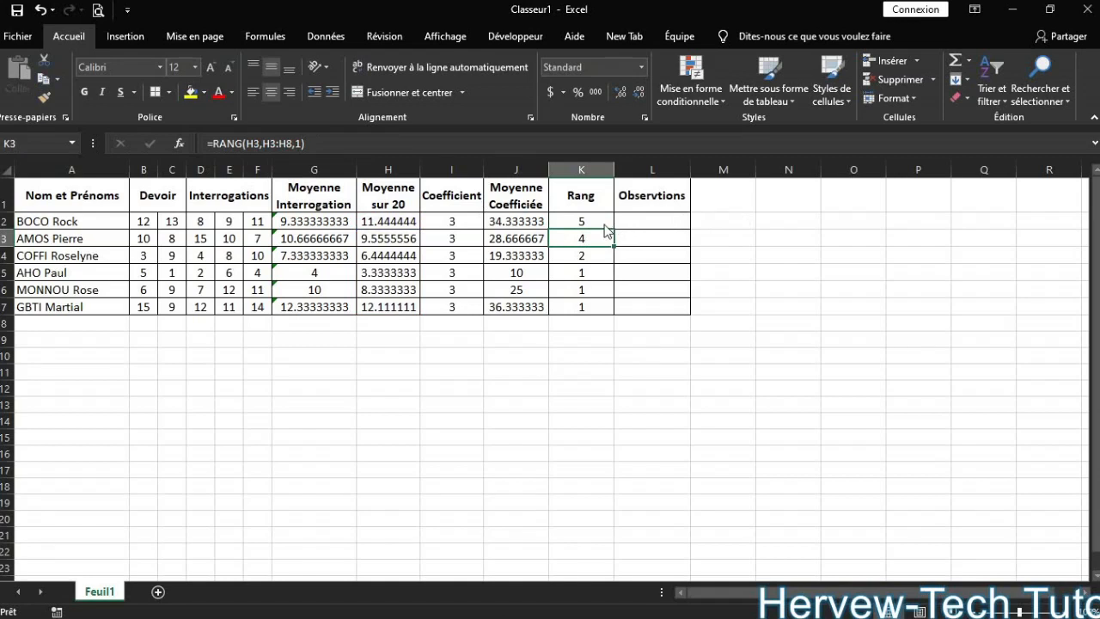
Fill the corrected Rang formula from K2 down to K7 and reselect K2.
key("Up")
left_click_drag(614, 229, 598, 313)
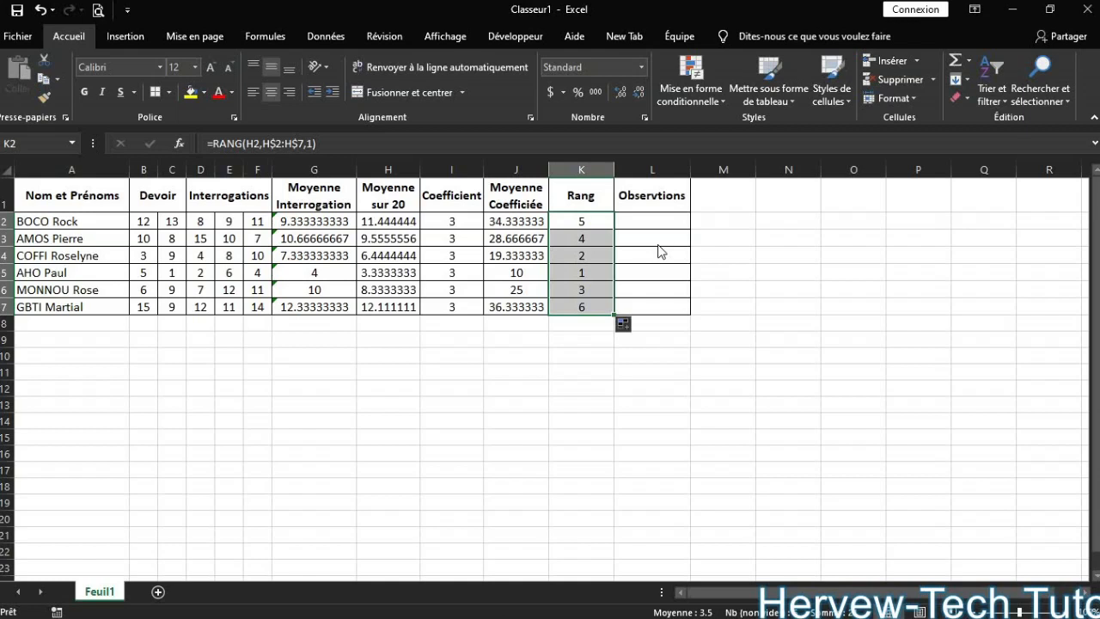
left_click(568, 220)
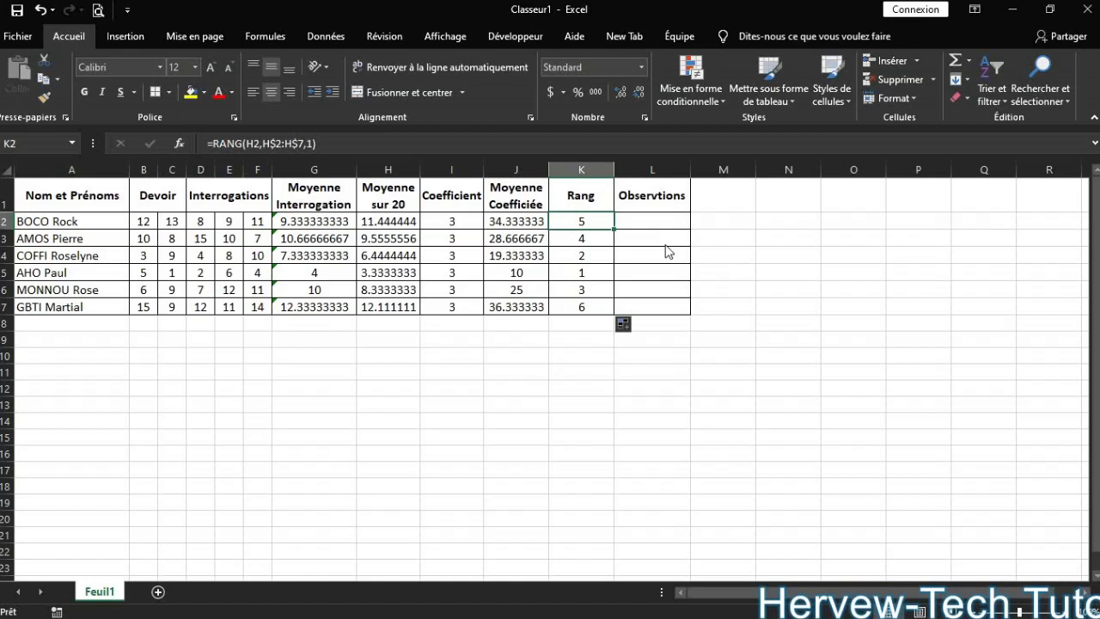
Open the Moyenne Coefficiée formula in J2 for editing and open the Windows settings.
left_click(537, 227)
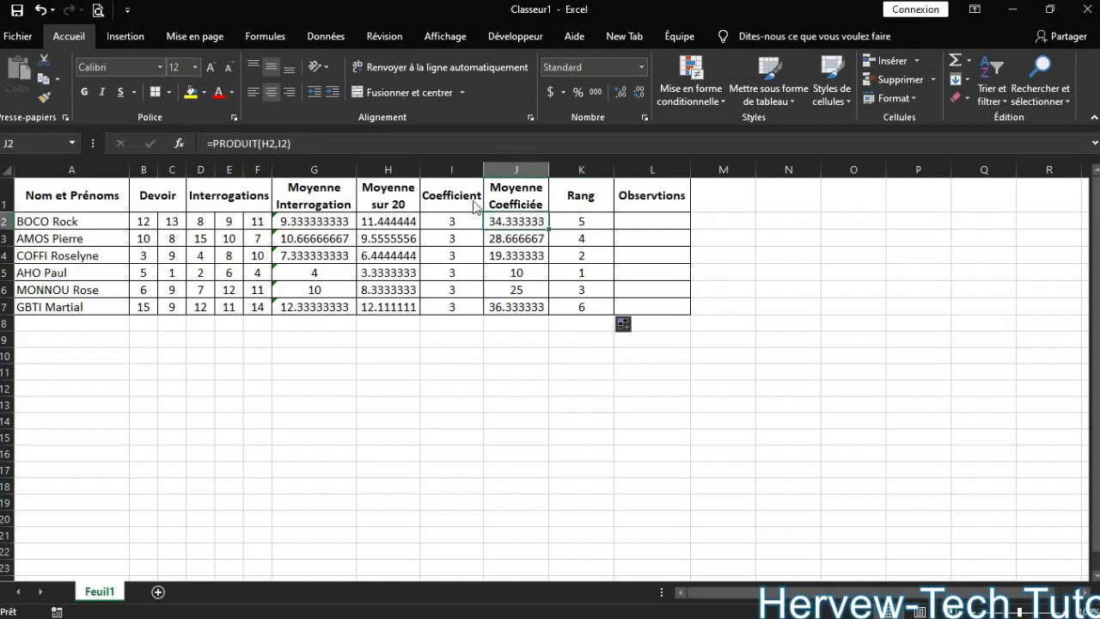
left_click(284, 142)
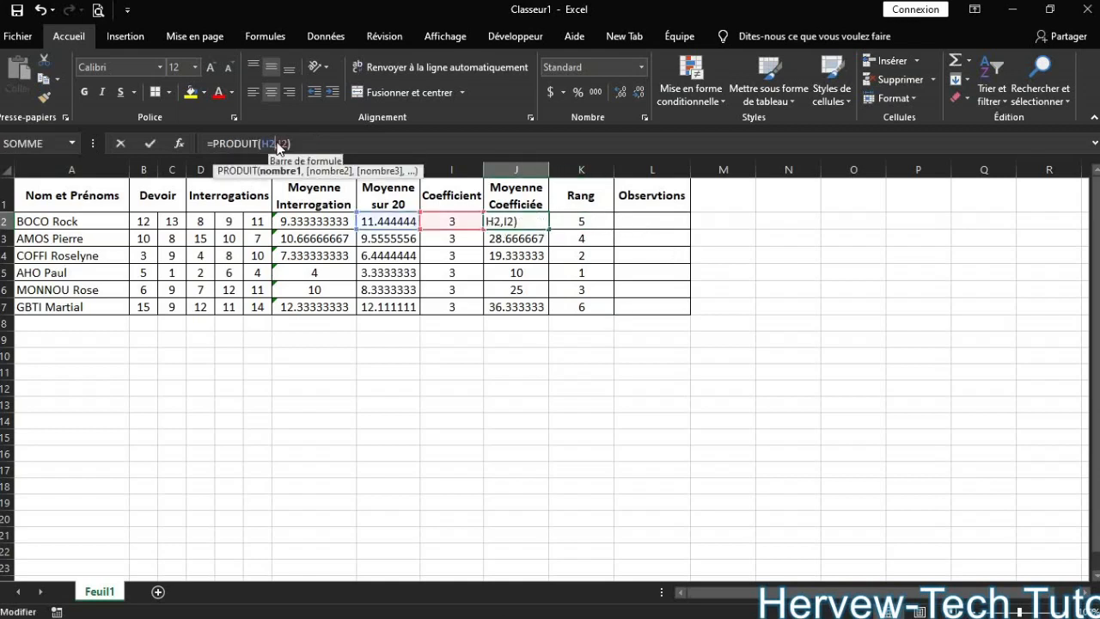
key("Right")
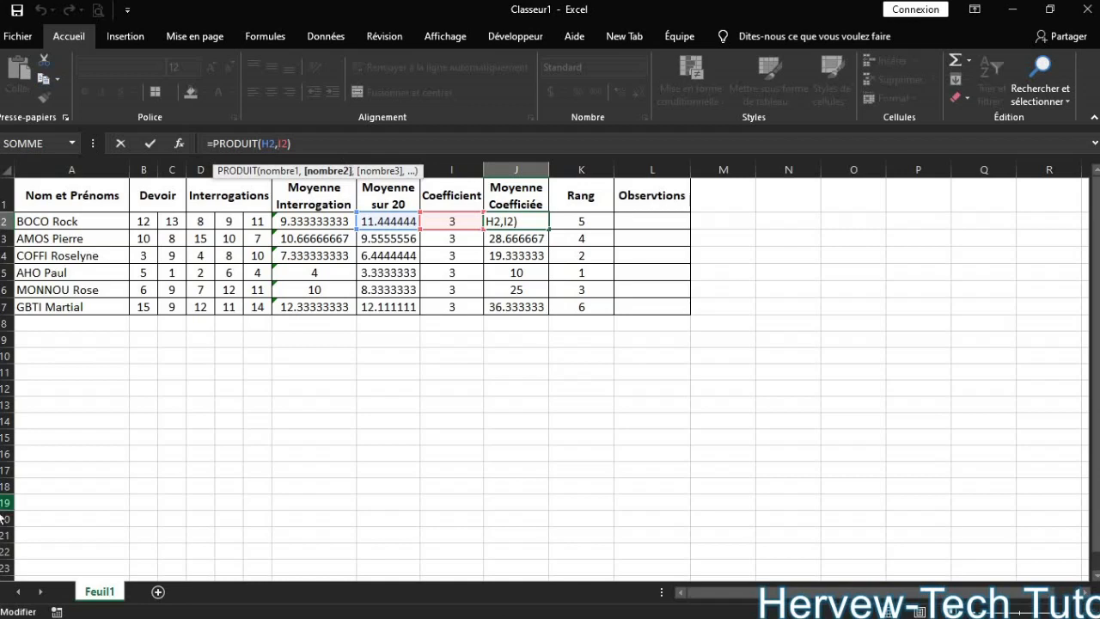
left_click(8, 610)
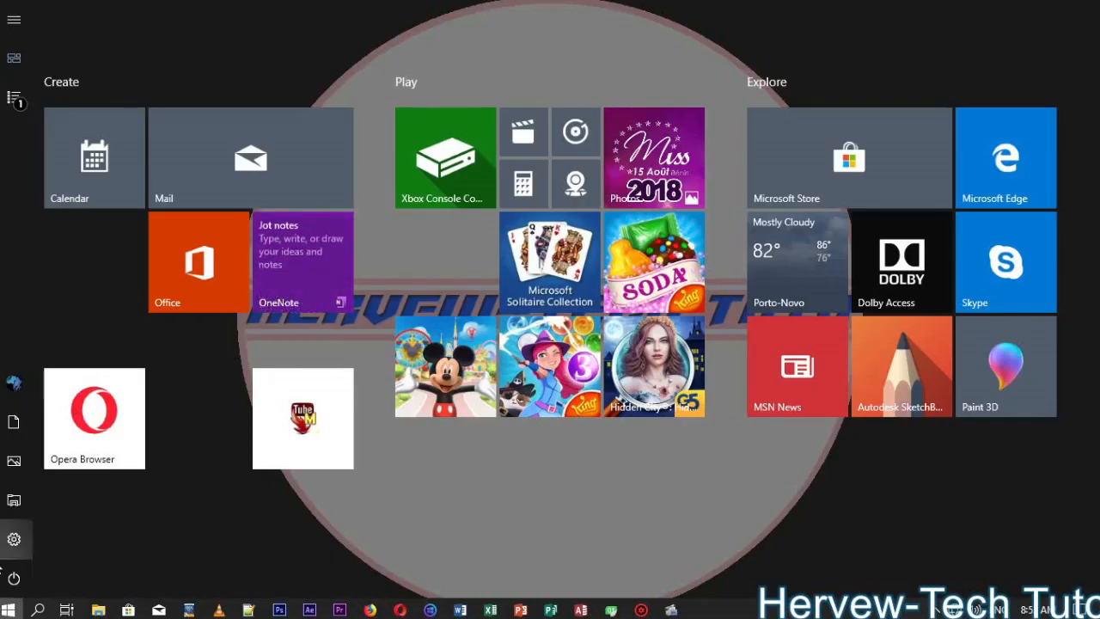
left_click(13, 540)
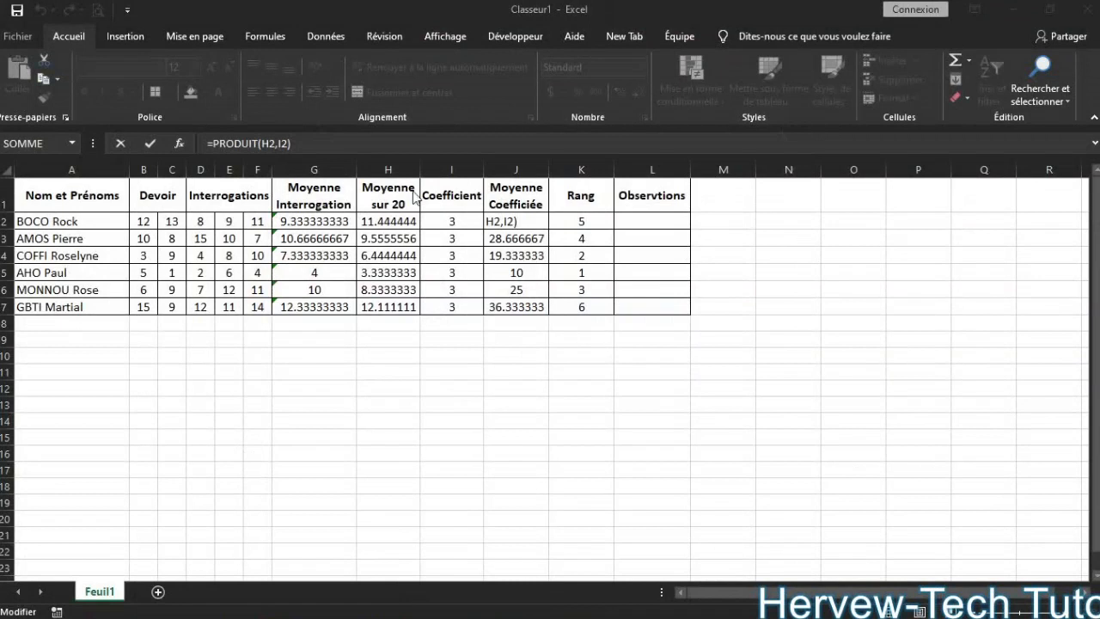
Try a semicolon as the argument separator in J2 with =PRODUIT(H2;I2) and accept the proposed correction =PRODUIT(H2:I2).
left_click(282, 148)
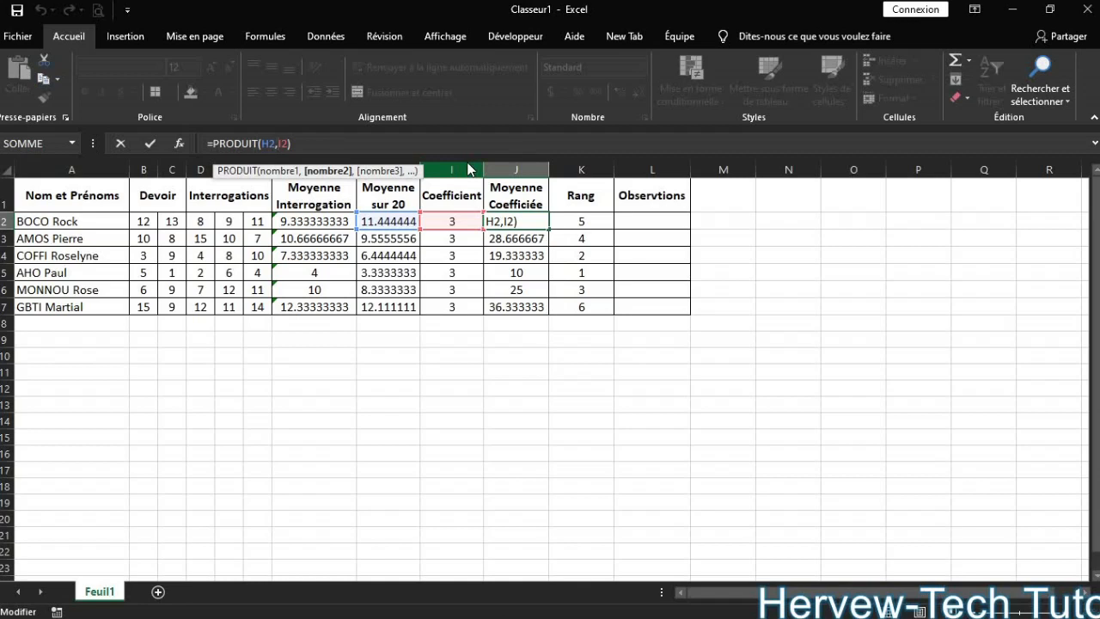
key("BackSpace")
type(";")
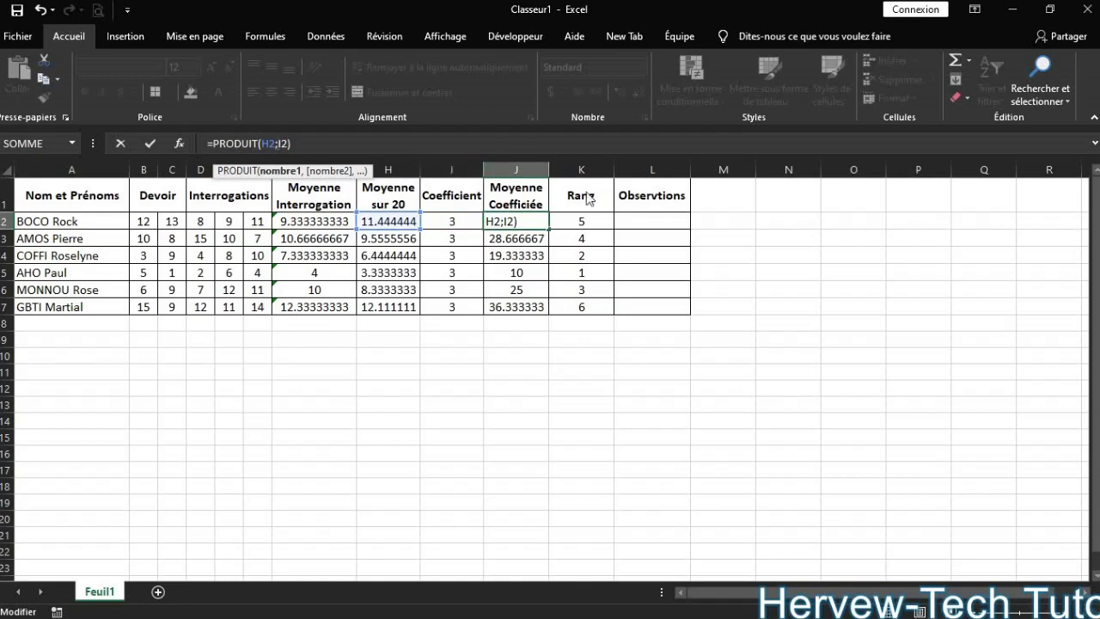
key("Return")
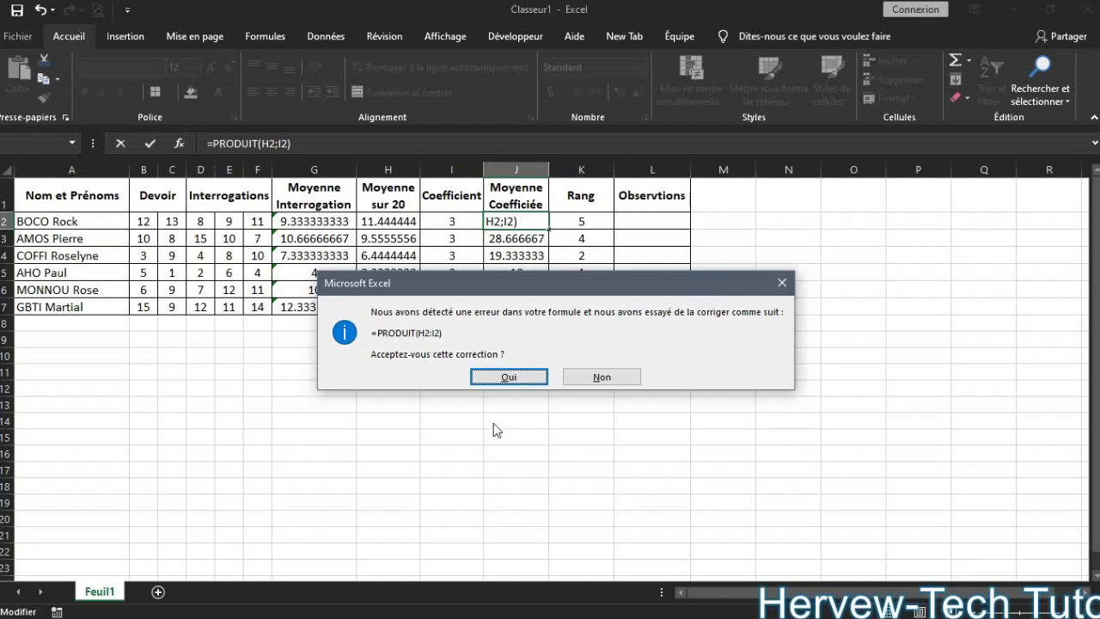
left_click(508, 379)
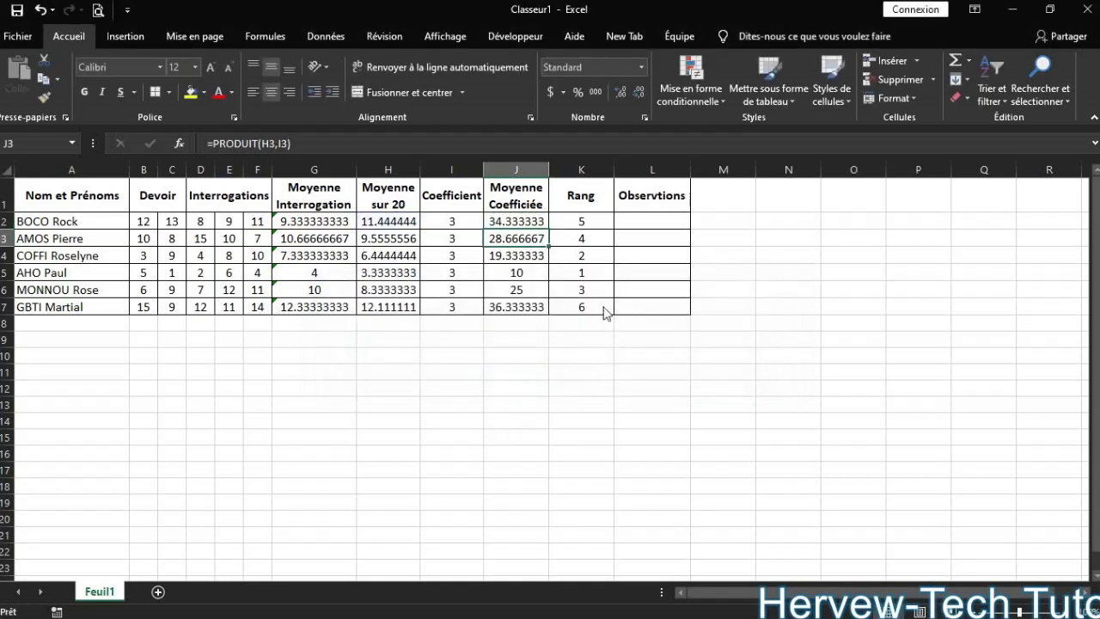
Restore the comma separator in J2 so the formula reads =PRODUIT(H2,I2), and reselect the cell.
left_click(522, 227)
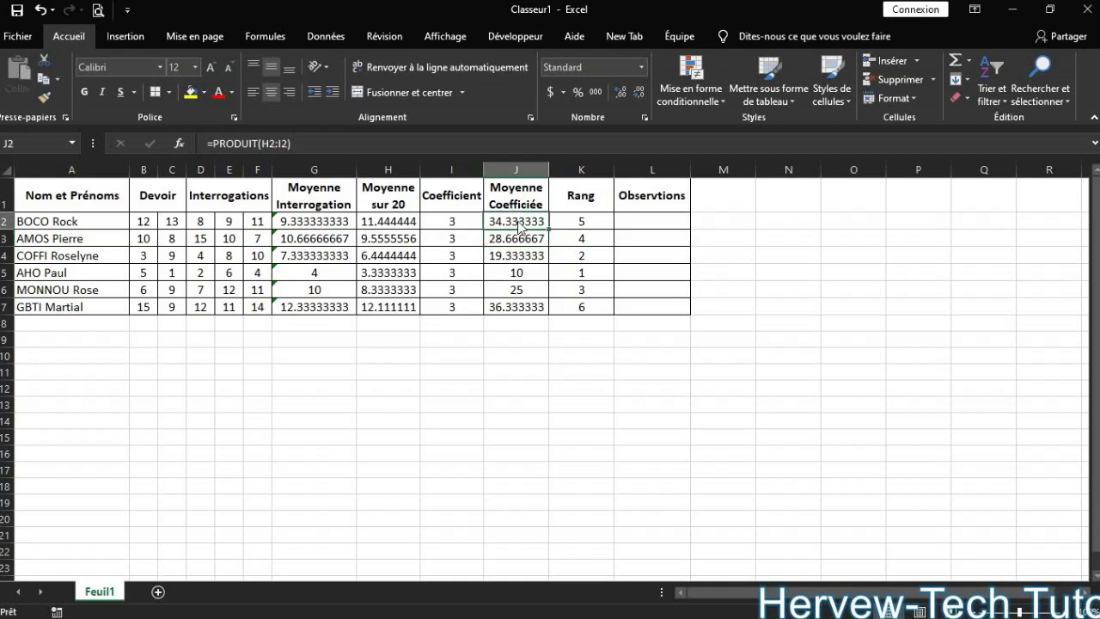
left_click(276, 144)
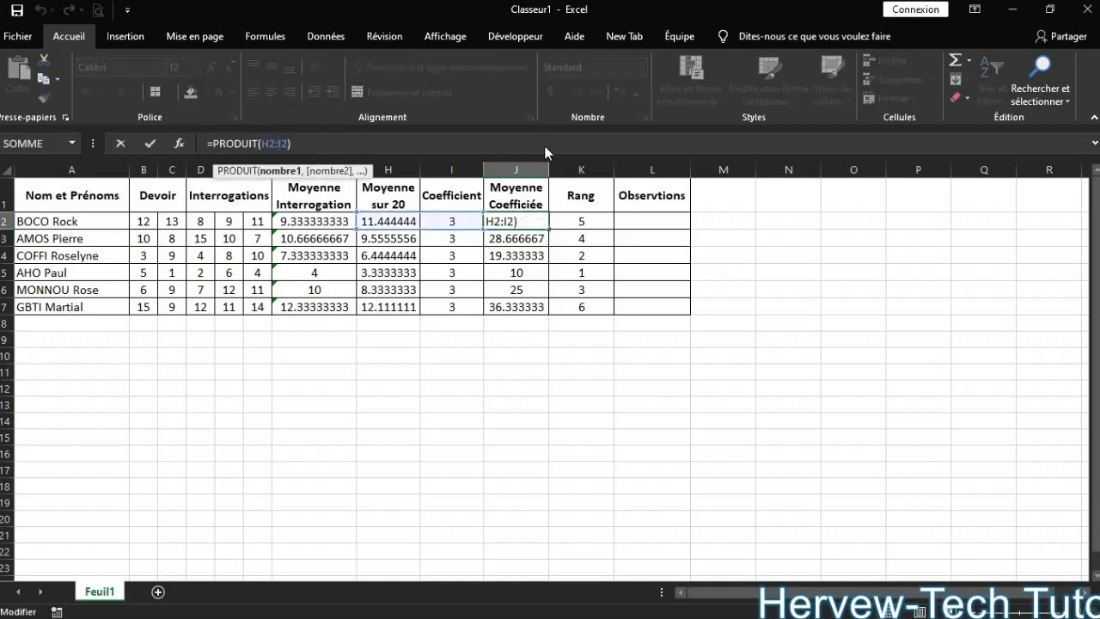
key("BackSpace")
type(",")
key("Return")
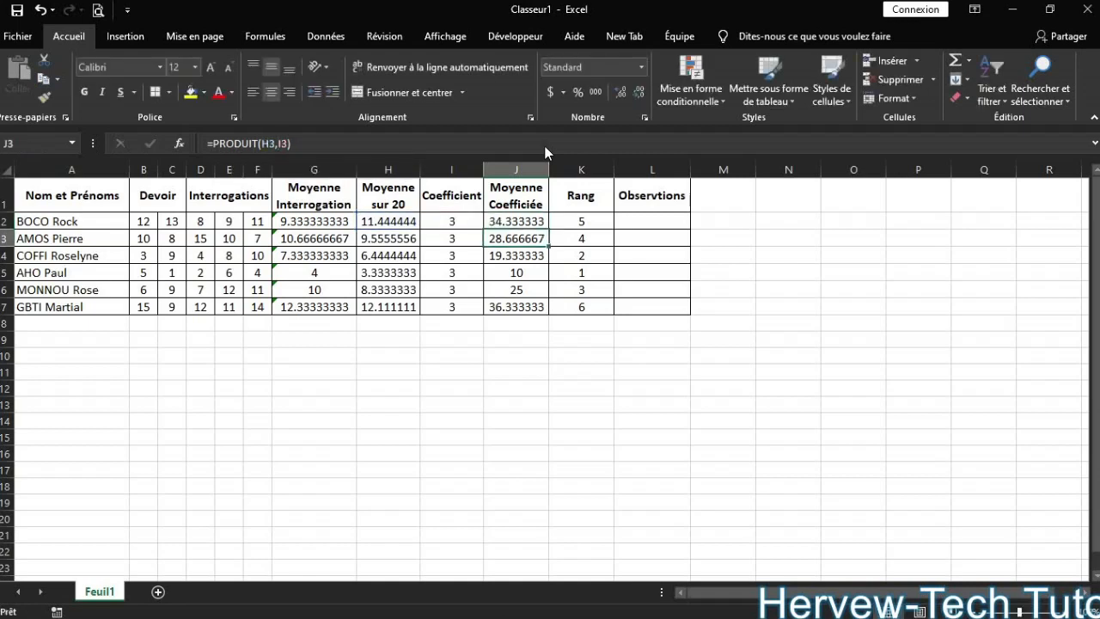
left_click(539, 226)
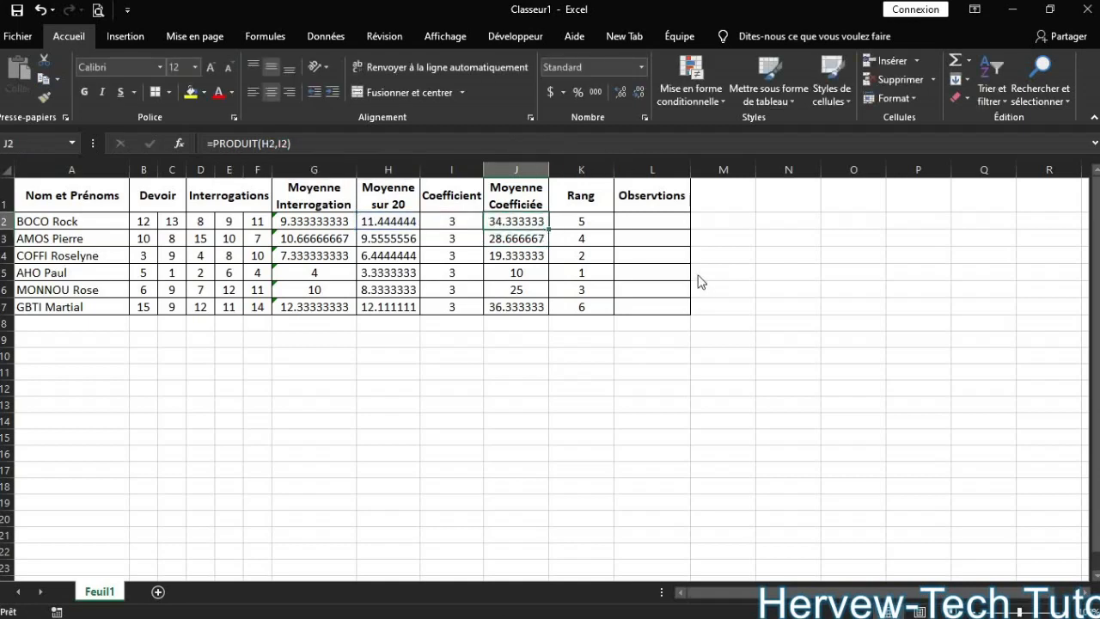
Start a SI formula in L2 of the observations column with the logical test H2>=10.
left_click(636, 225)
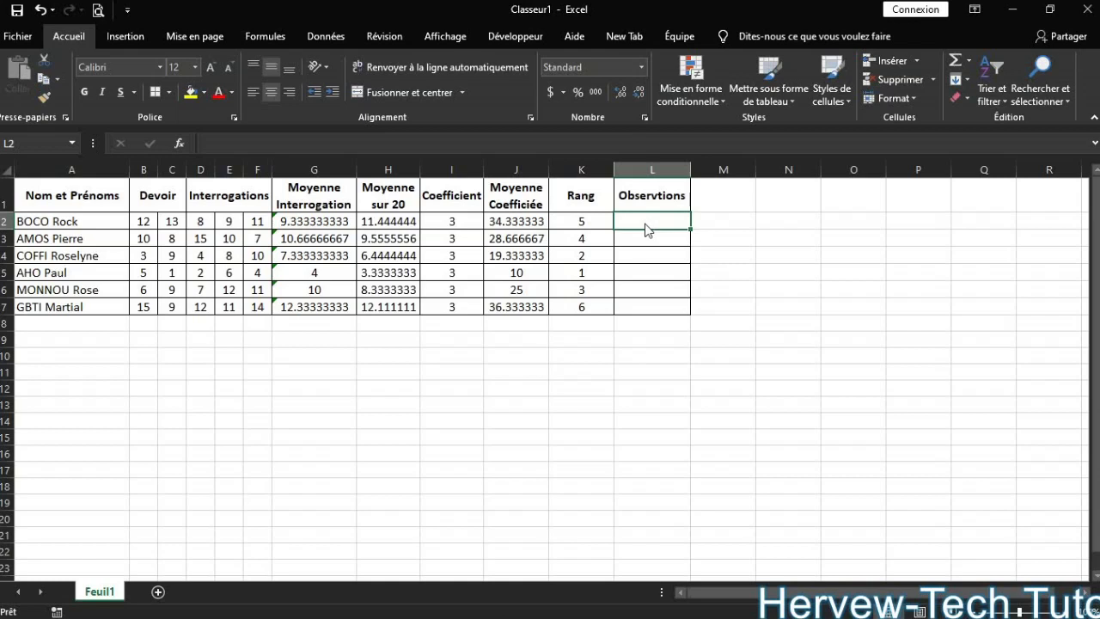
double_click(645, 225)
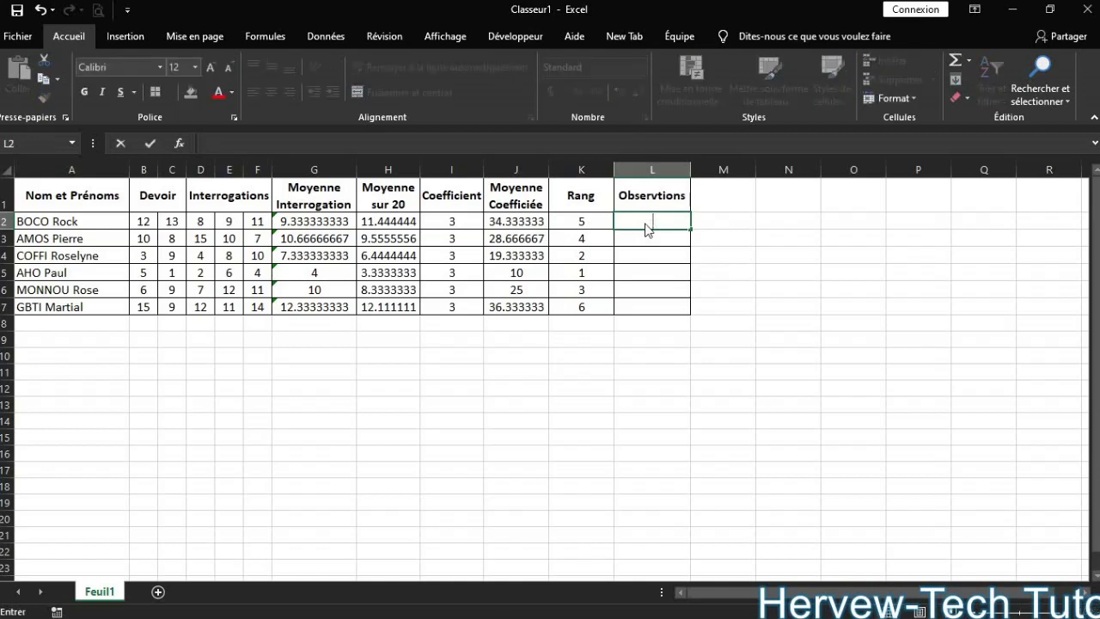
type("=si")
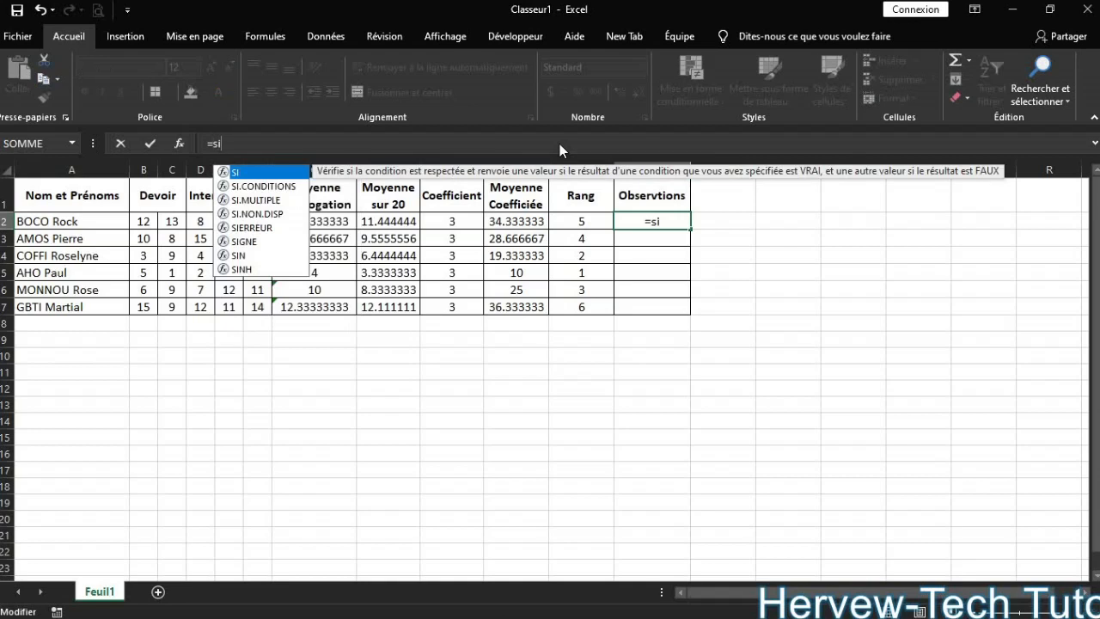
double_click(266, 173)
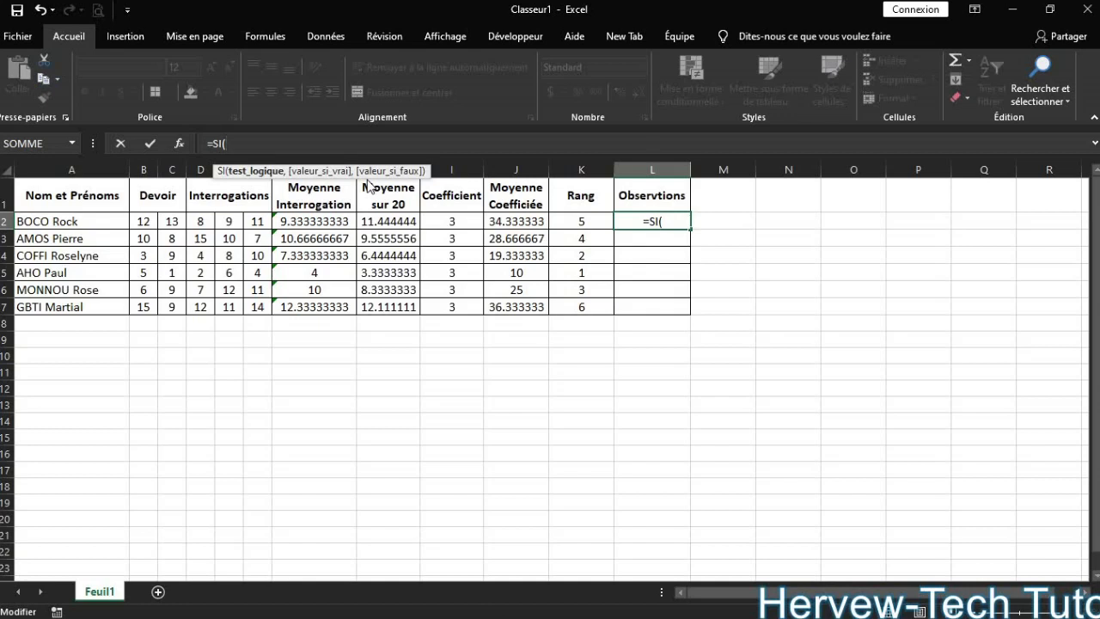
left_click(408, 227)
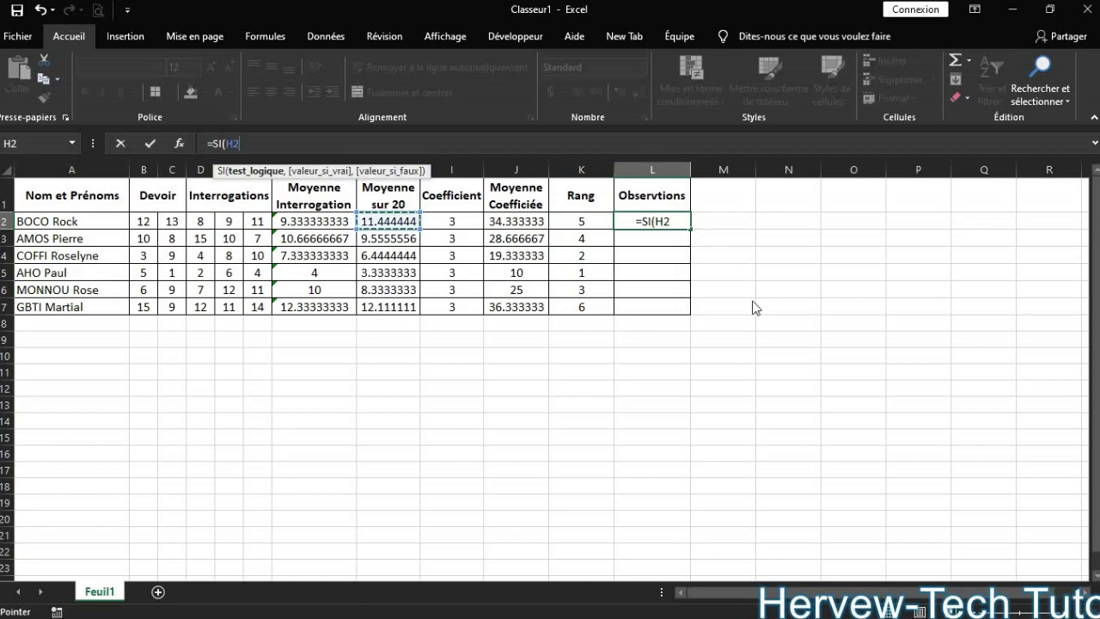
type(">")
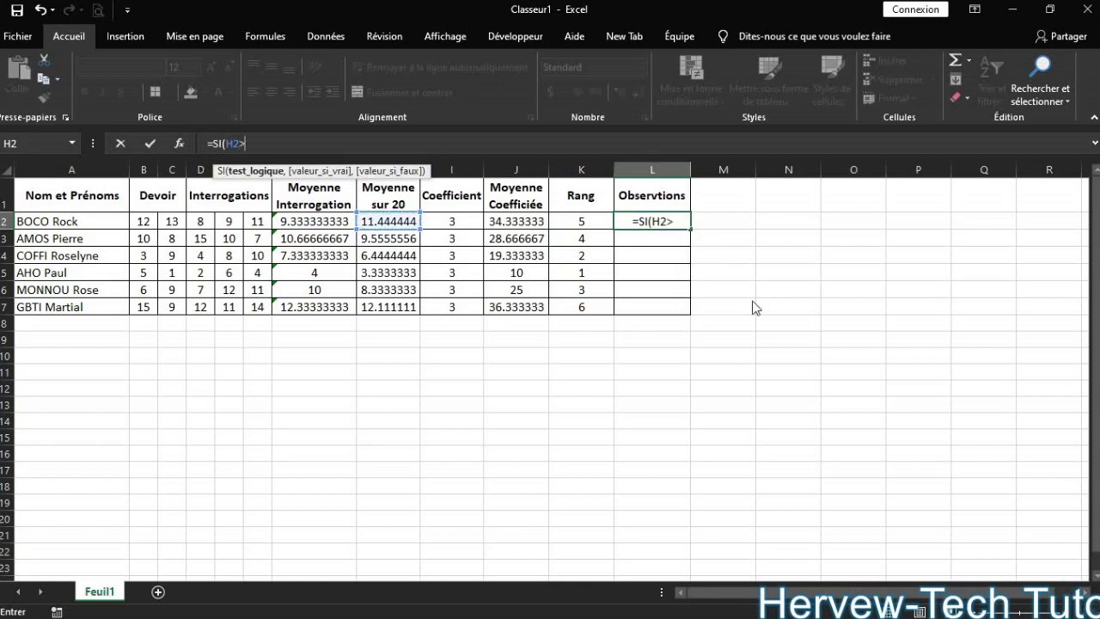
type("=10")
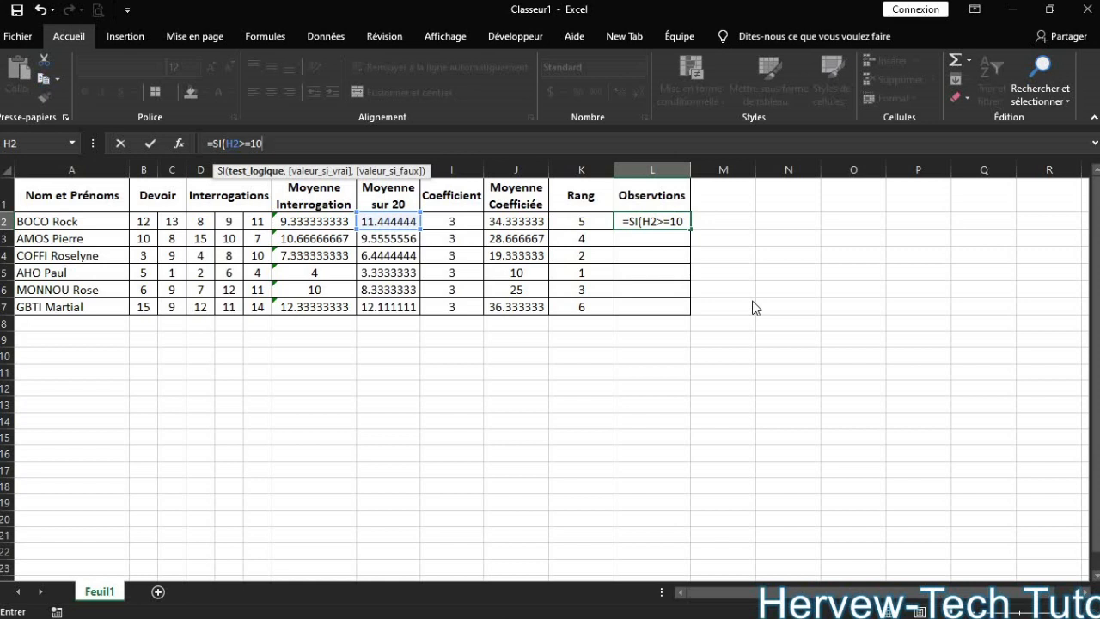
Add "ADMIS" as the value-if-true argument of the SI formula in L2.
type(",")
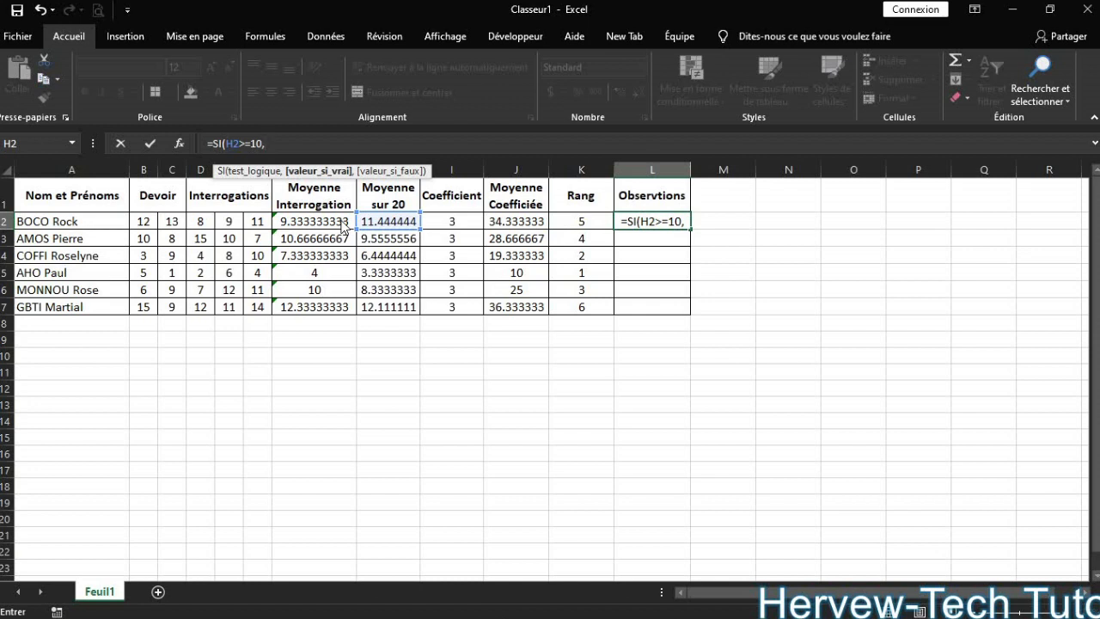
type("AD")
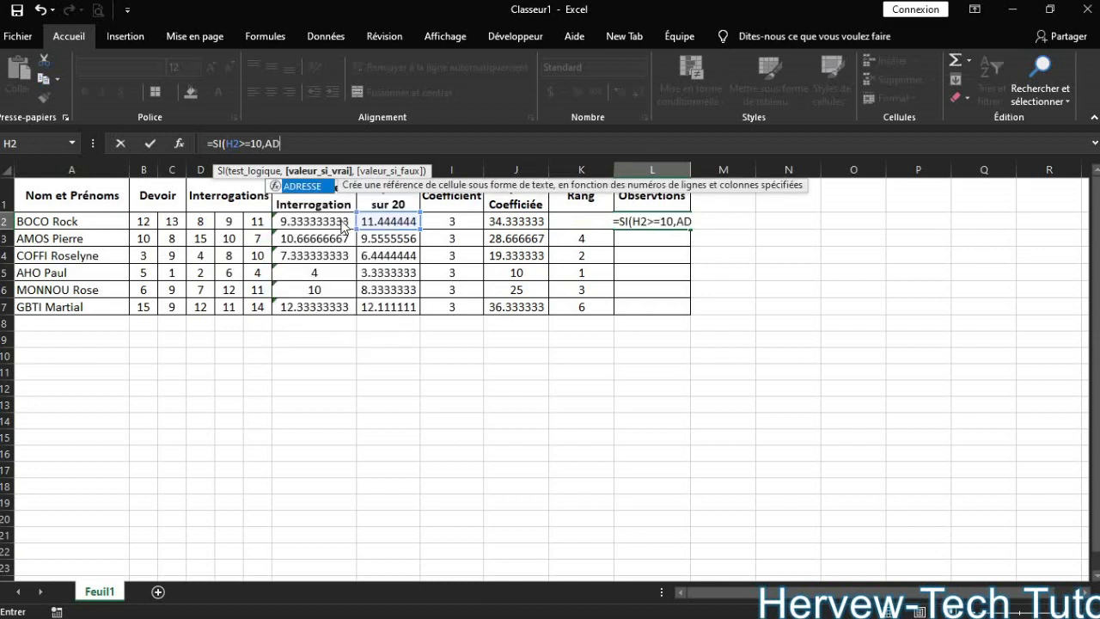
key("BackSpace")
key("BackSpace")
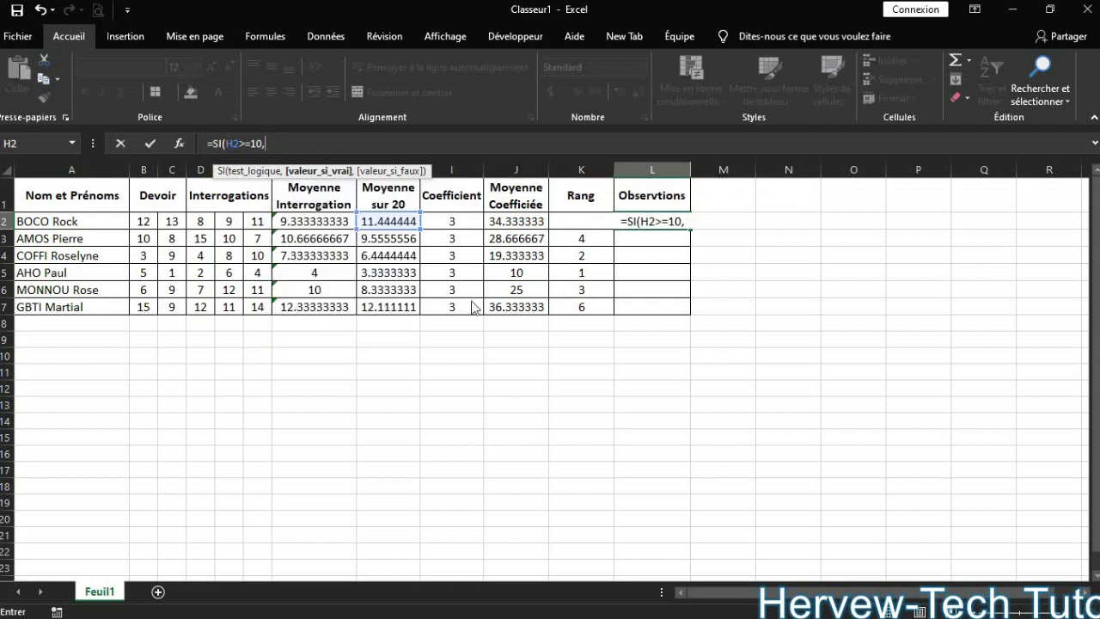
type("\"ADMI")
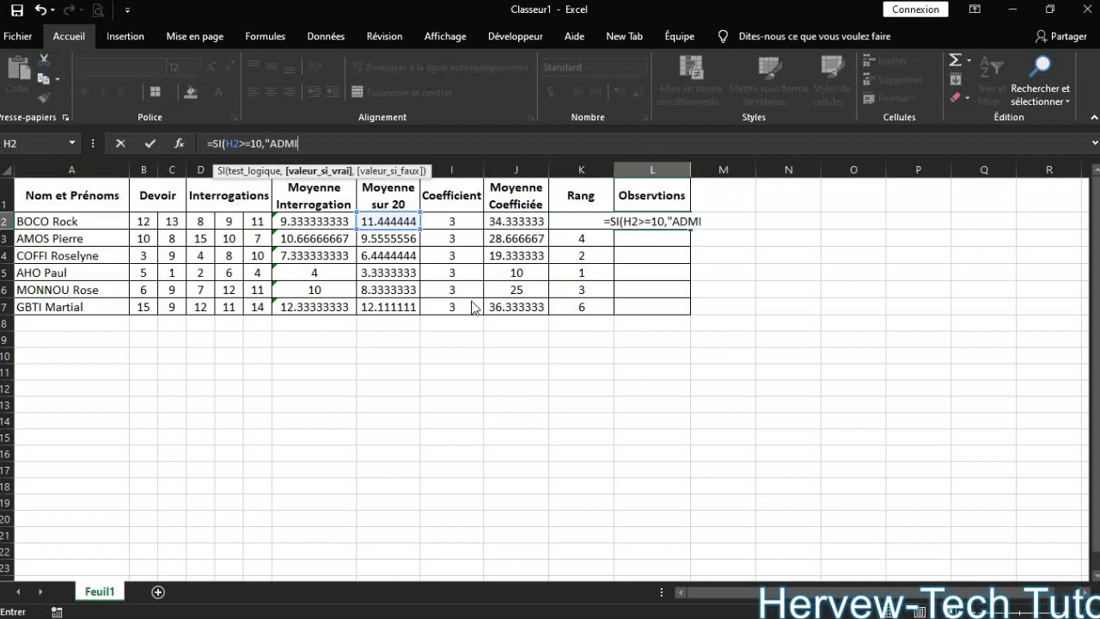
type("S\"")
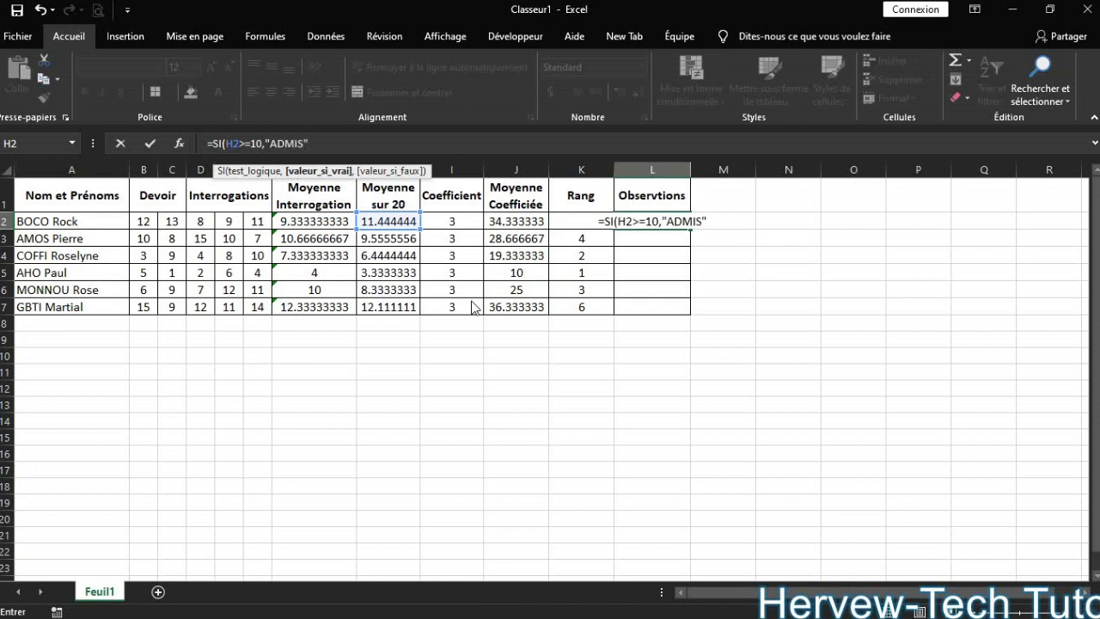
Add "ECHOUE" as the value-if-false argument in L2 and enter the completed formula =SI(H2>=10,"ADMIS","ECHOUE").
type(",")
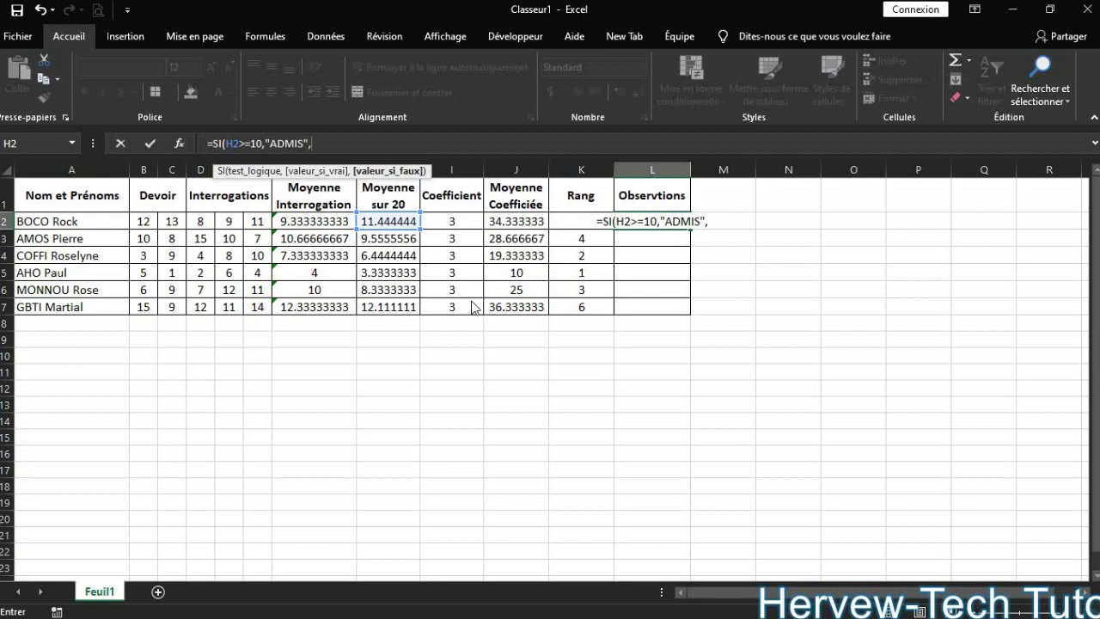
type("\"")
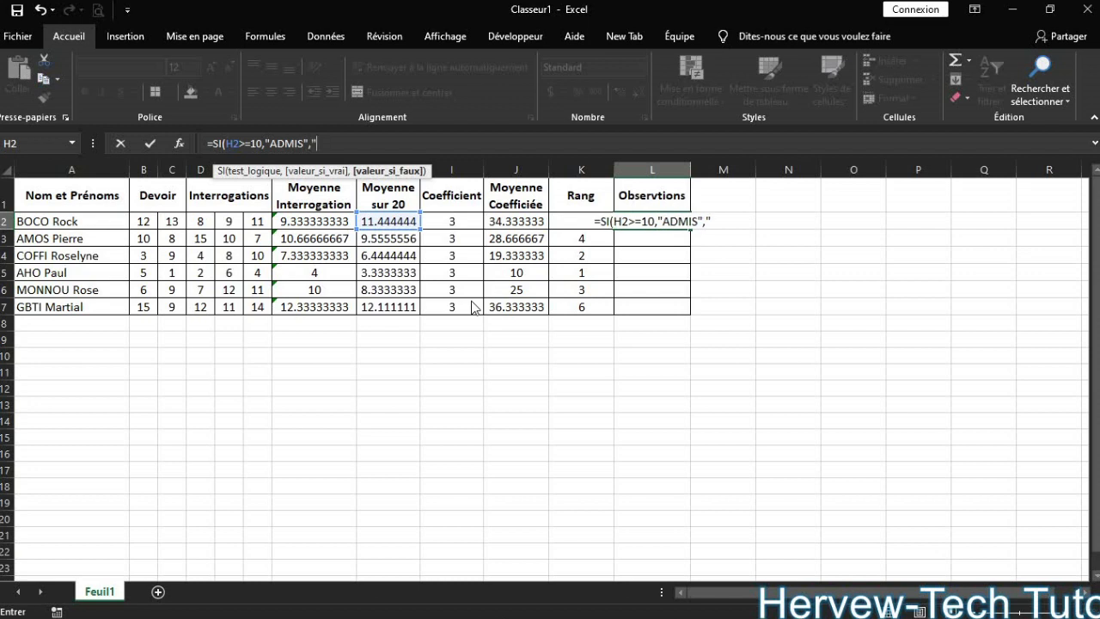
type("EC")
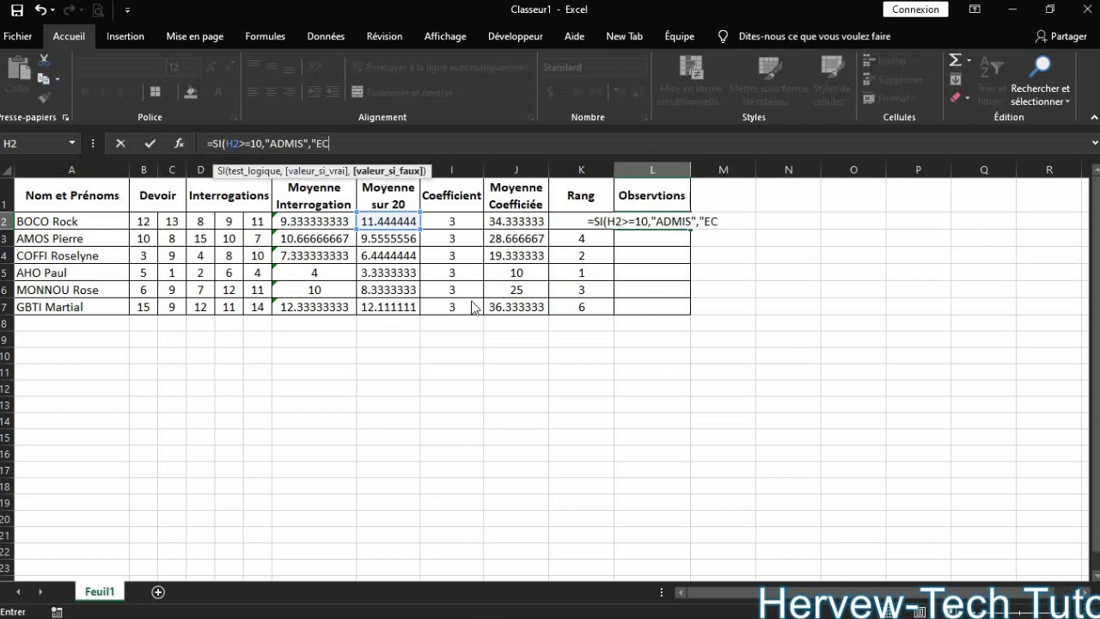
type("HUE")
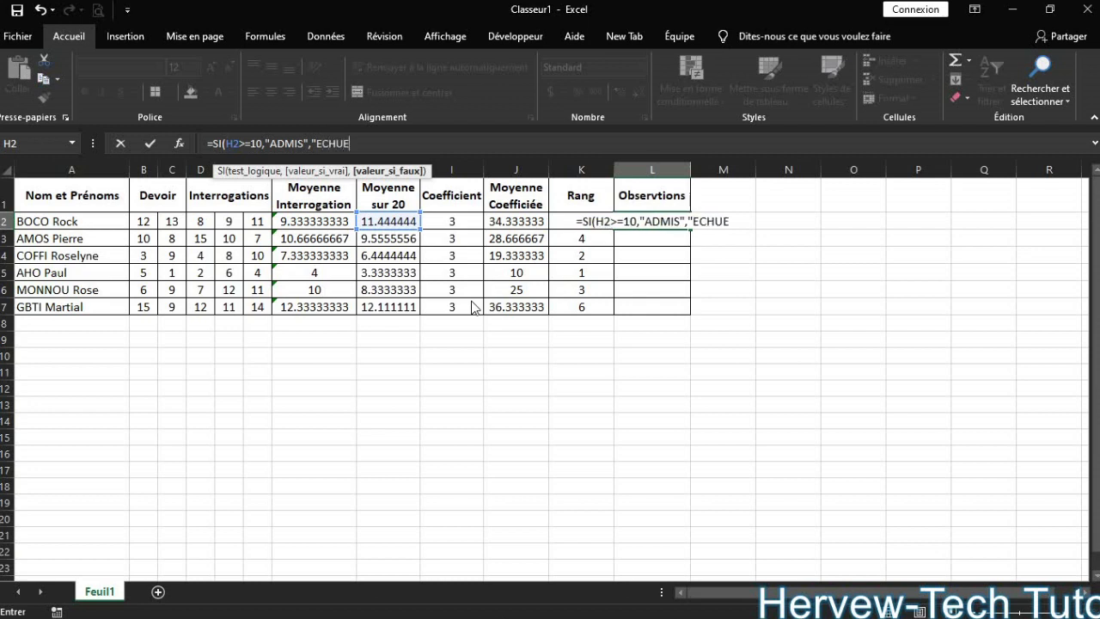
key("BackSpace")
key("BackSpace")
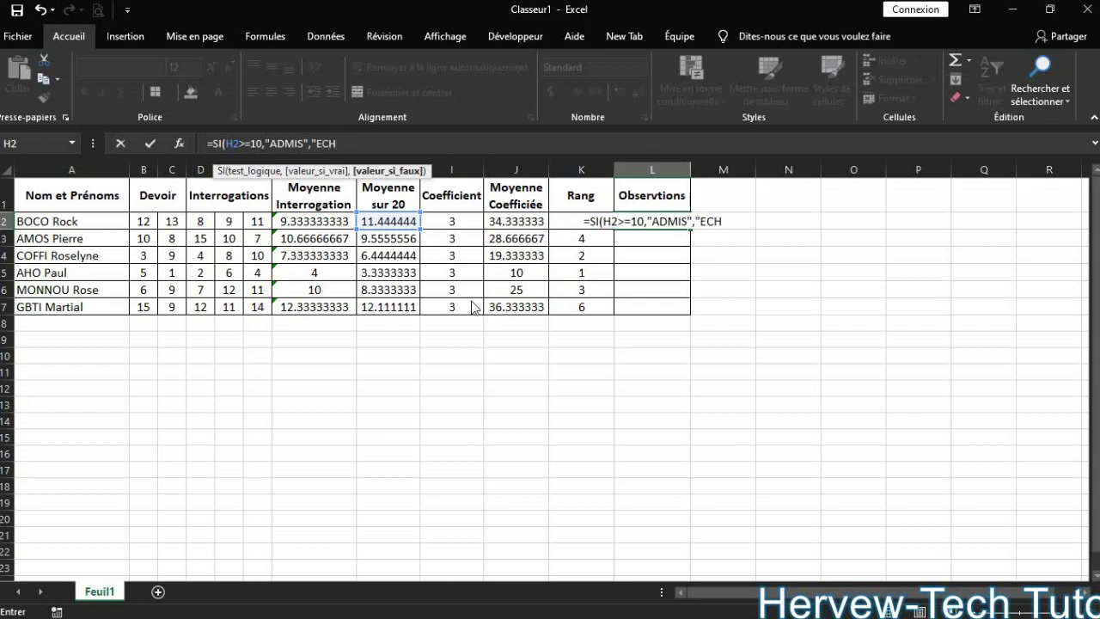
type("OUE")
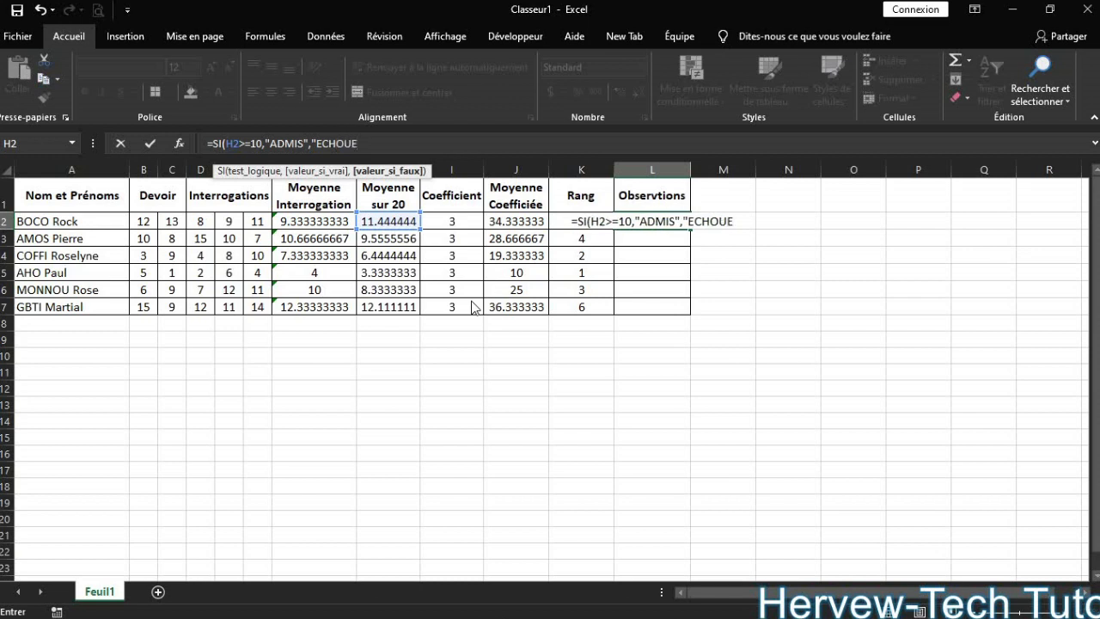
type("\")")
key("Return")
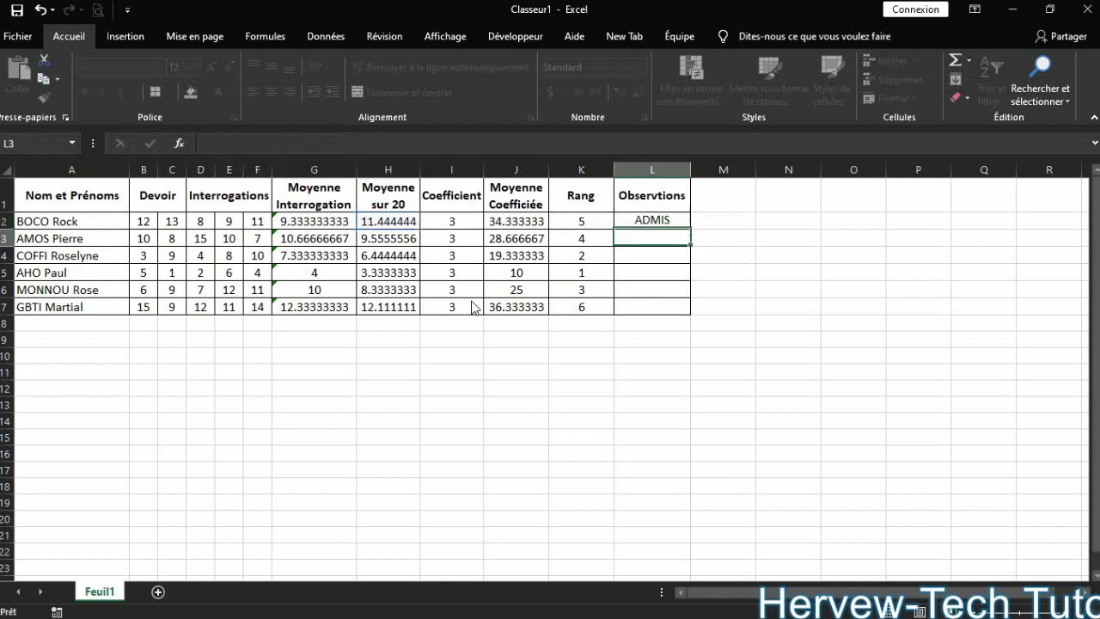
Fill the SI formula from L2 down through L7 of the observations column.
left_click(642, 227)
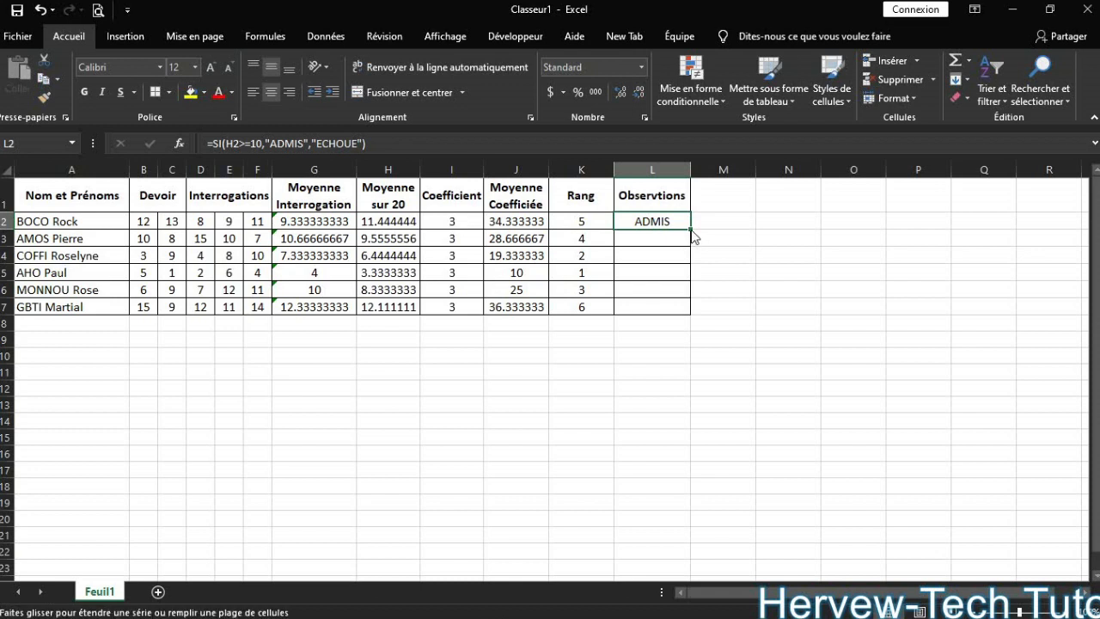
left_click_drag(692, 235, 684, 316)
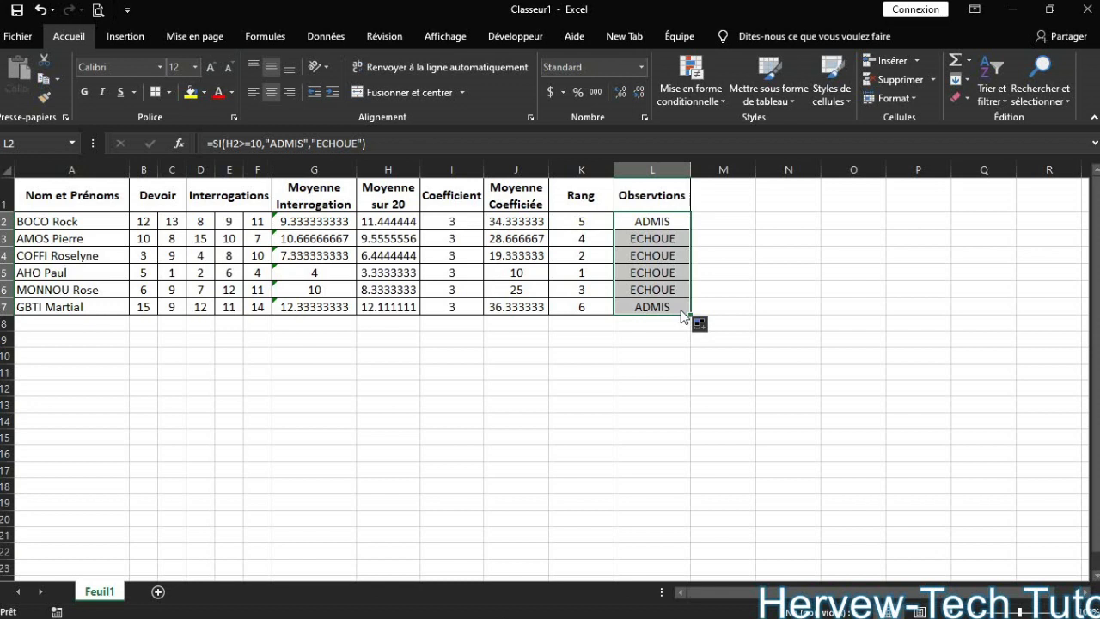
left_click(593, 255)
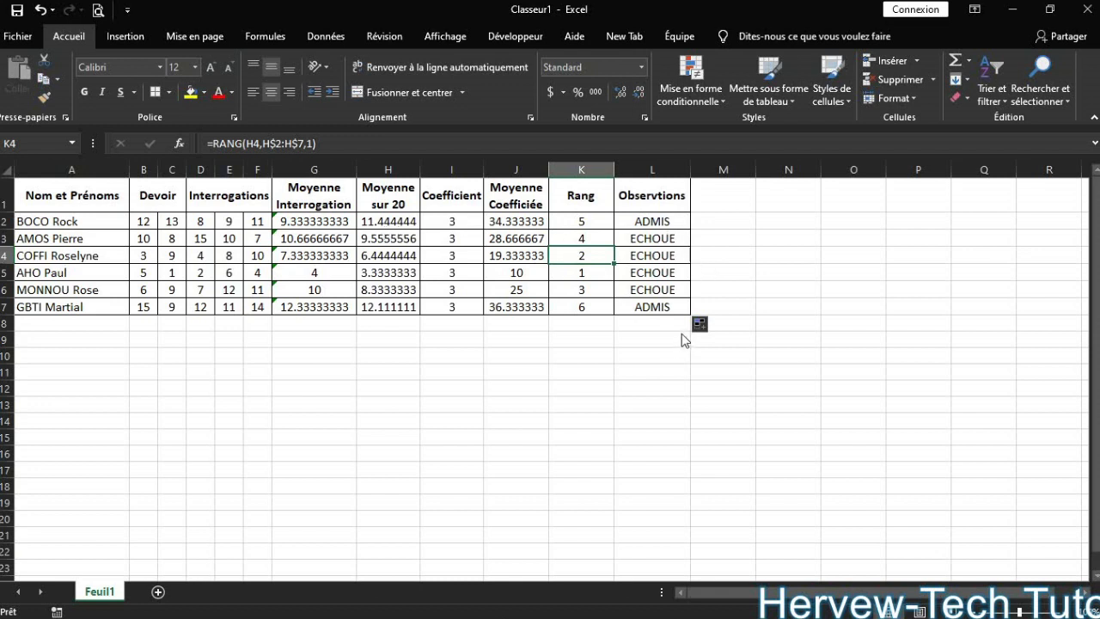
Try to highlight observations L2:L7 with a greater-than-10 conditional formatting rule using Remplissage vert avec texte vert foncé.
left_click(653, 225)
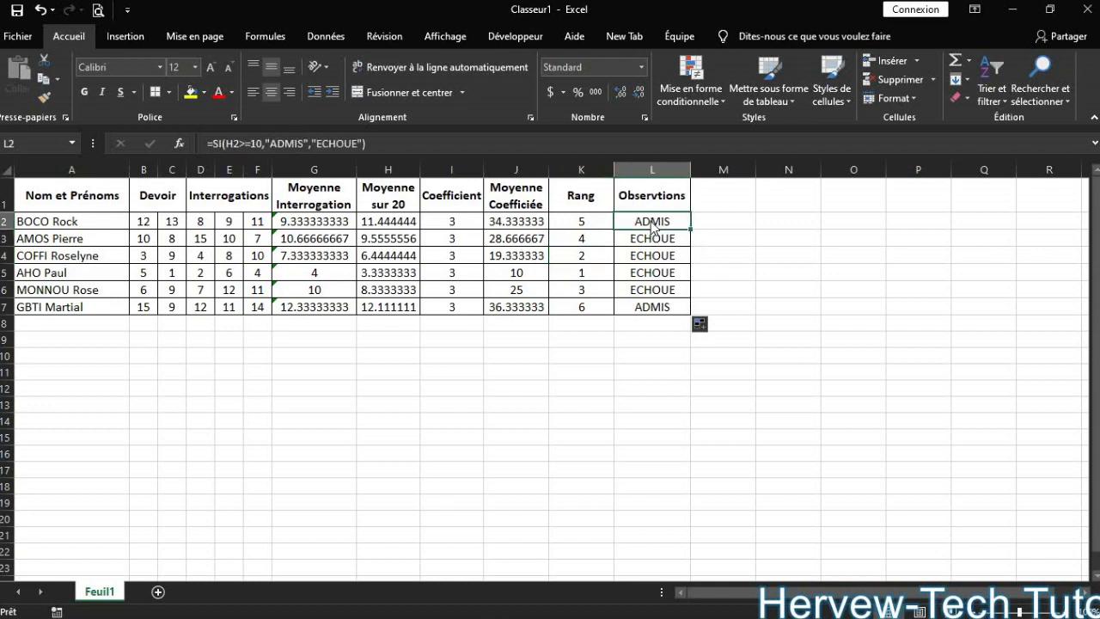
left_click_drag(652, 226, 646, 311)
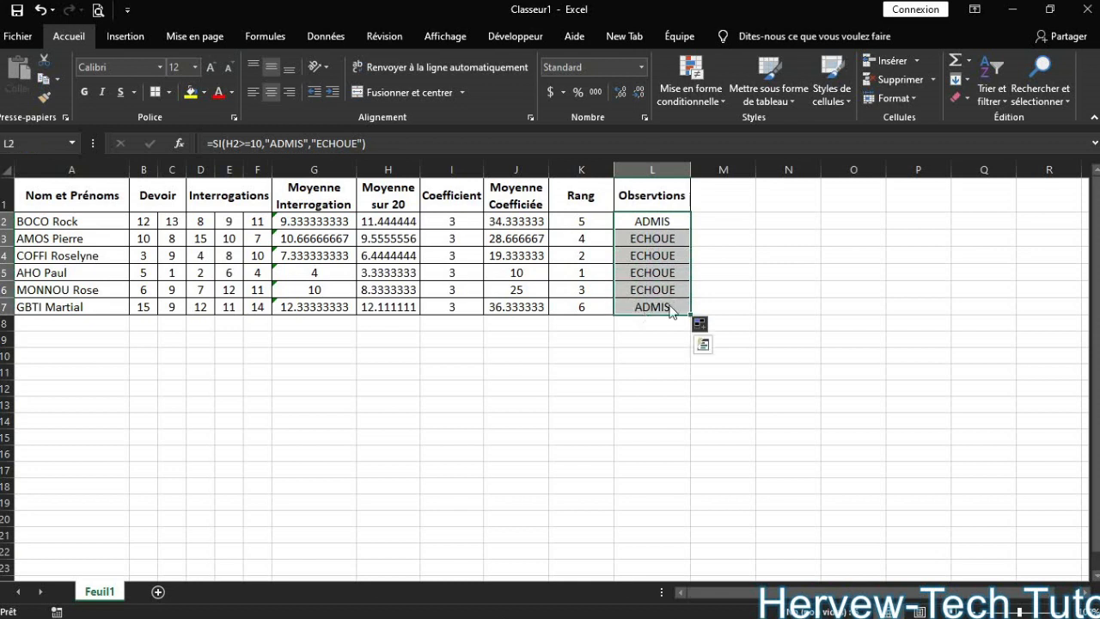
left_click(715, 99)
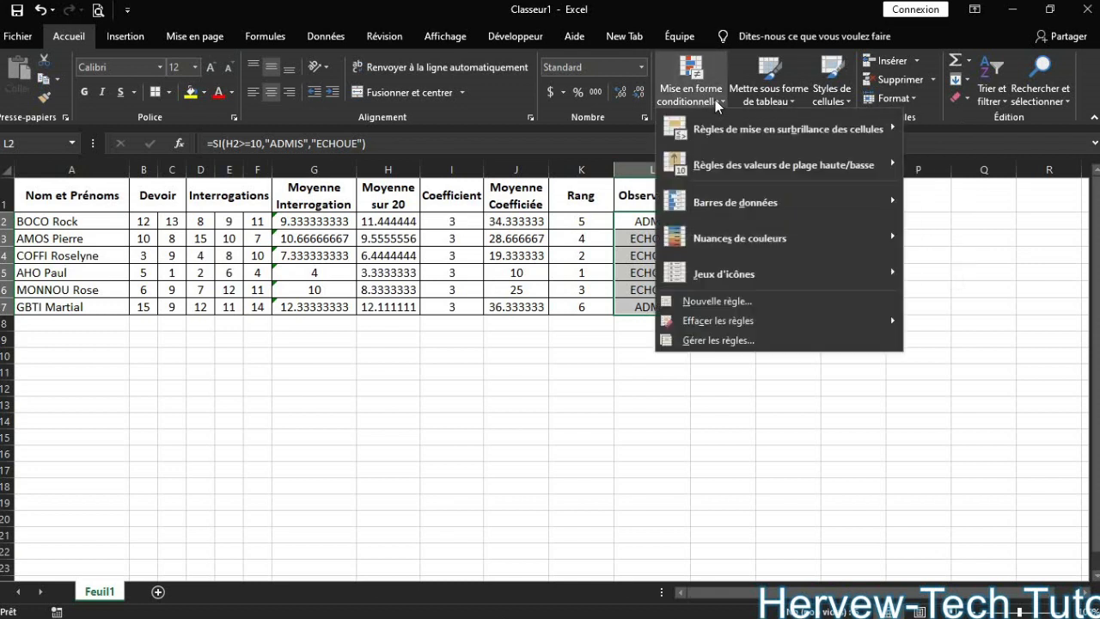
mouse_move(814, 163)
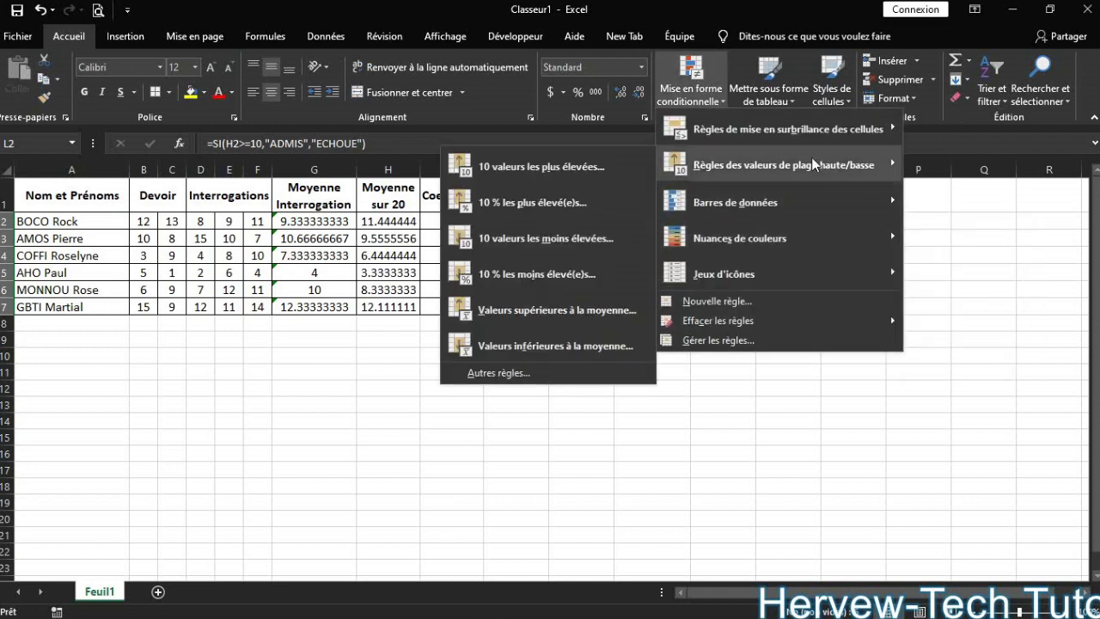
mouse_move(817, 241)
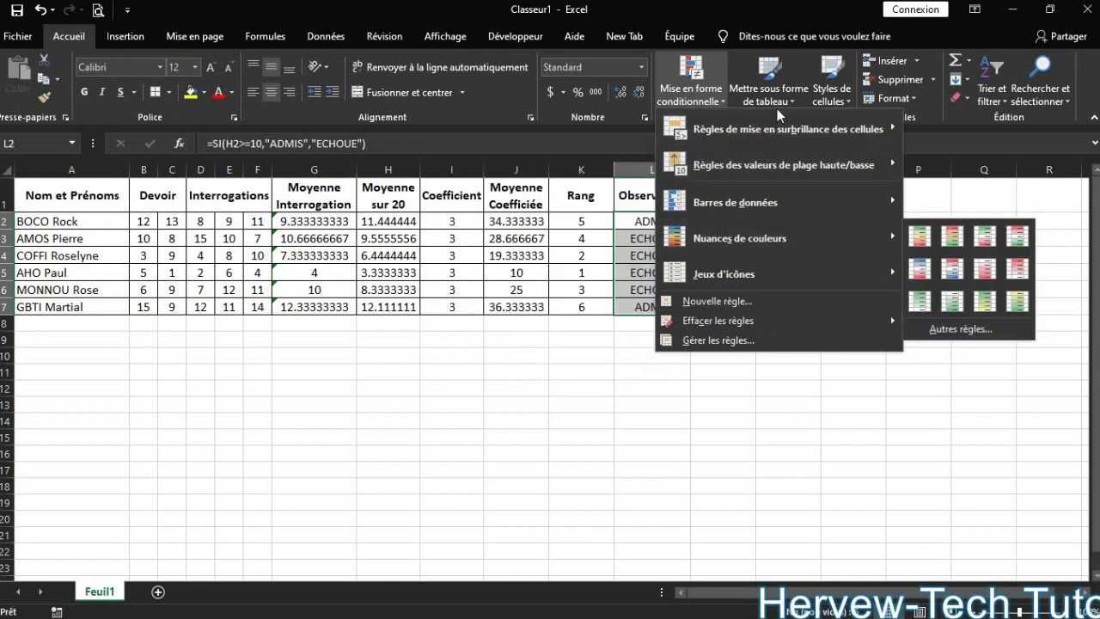
mouse_move(778, 129)
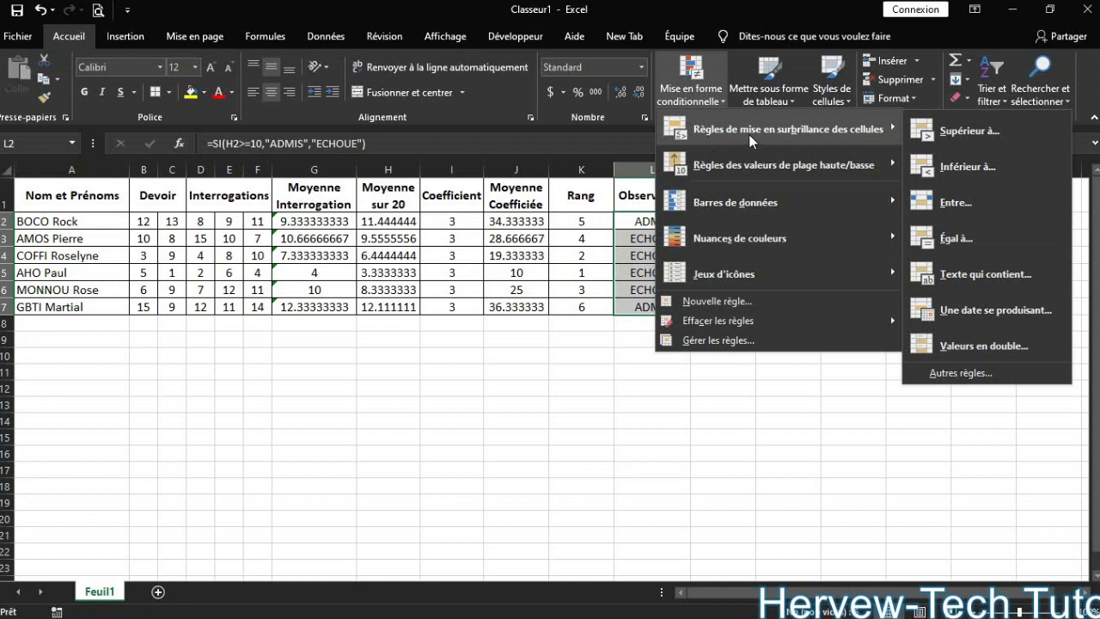
left_click(956, 132)
type("10")
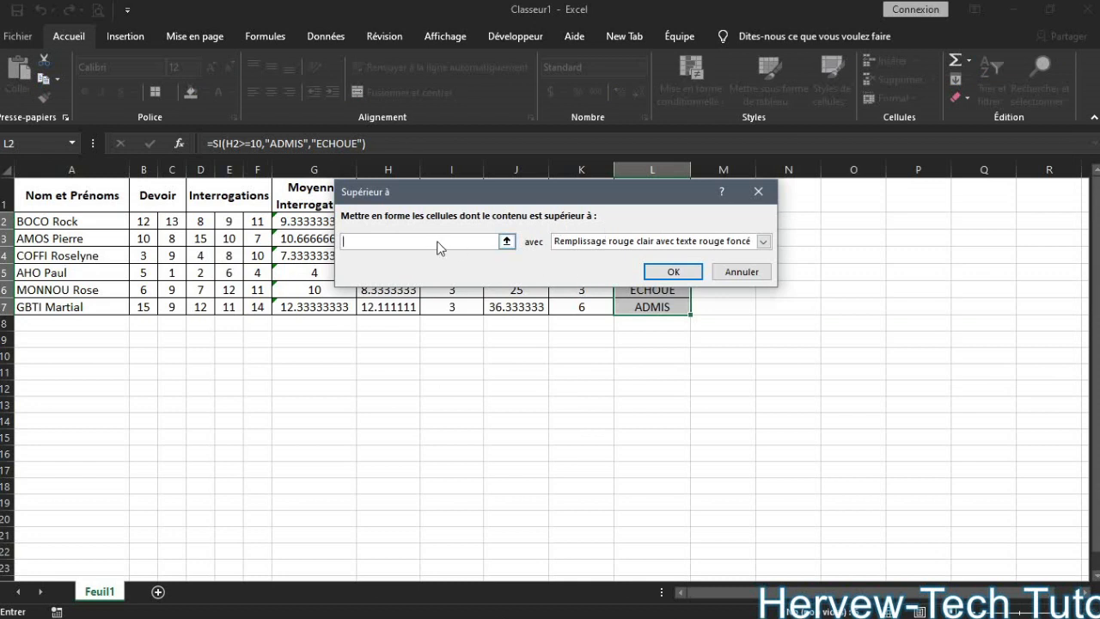
left_click(763, 241)
left_click(659, 278)
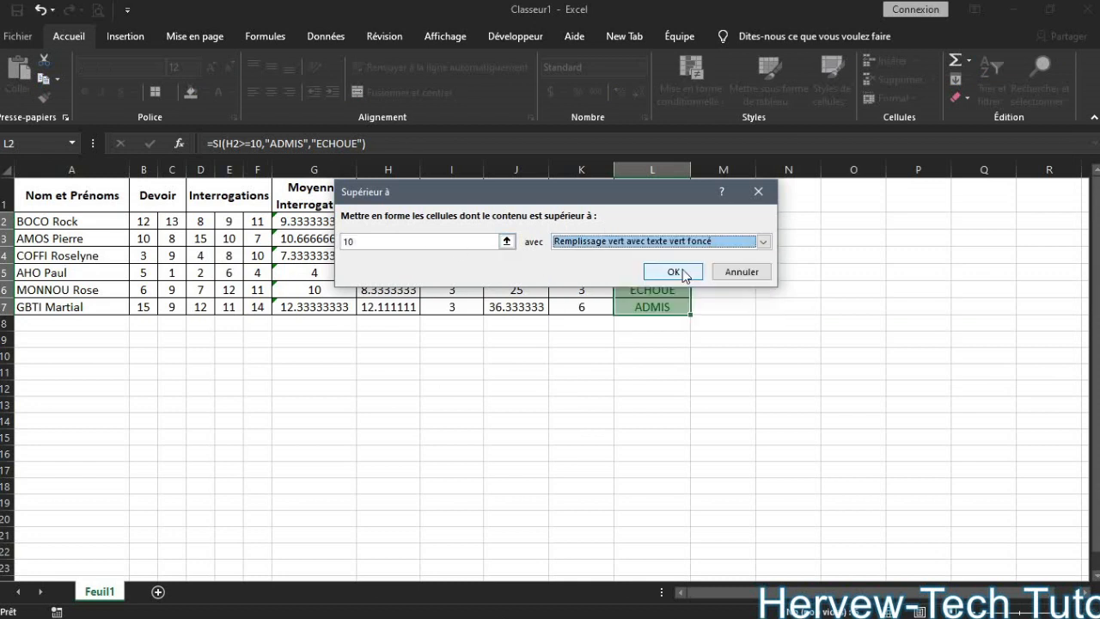
left_click(674, 271)
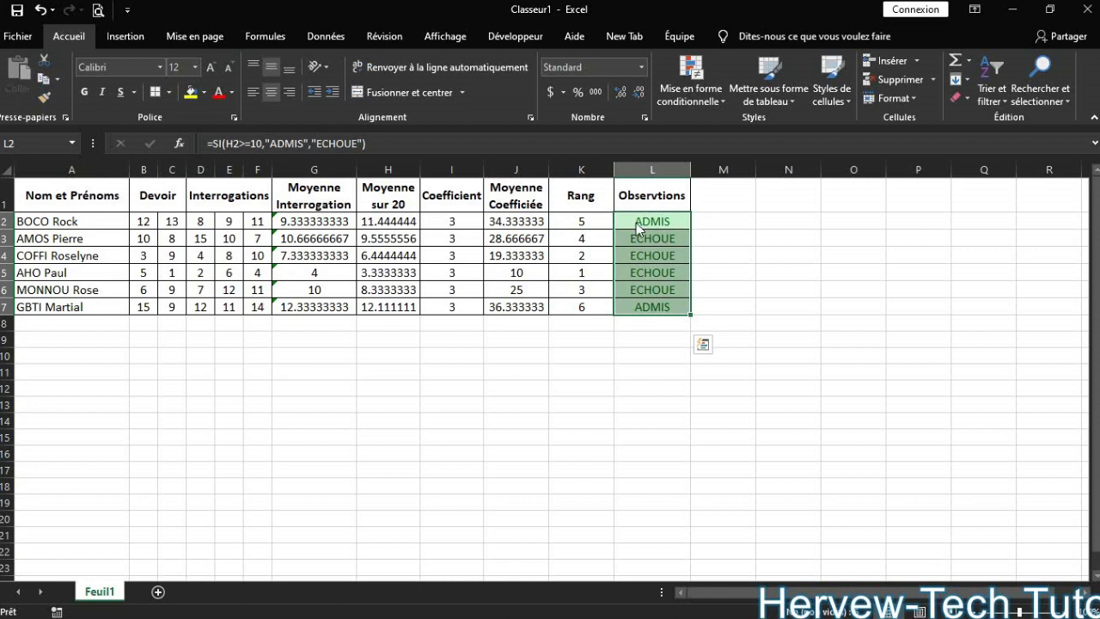
left_click(691, 82)
mouse_move(724, 140)
left_click(969, 131)
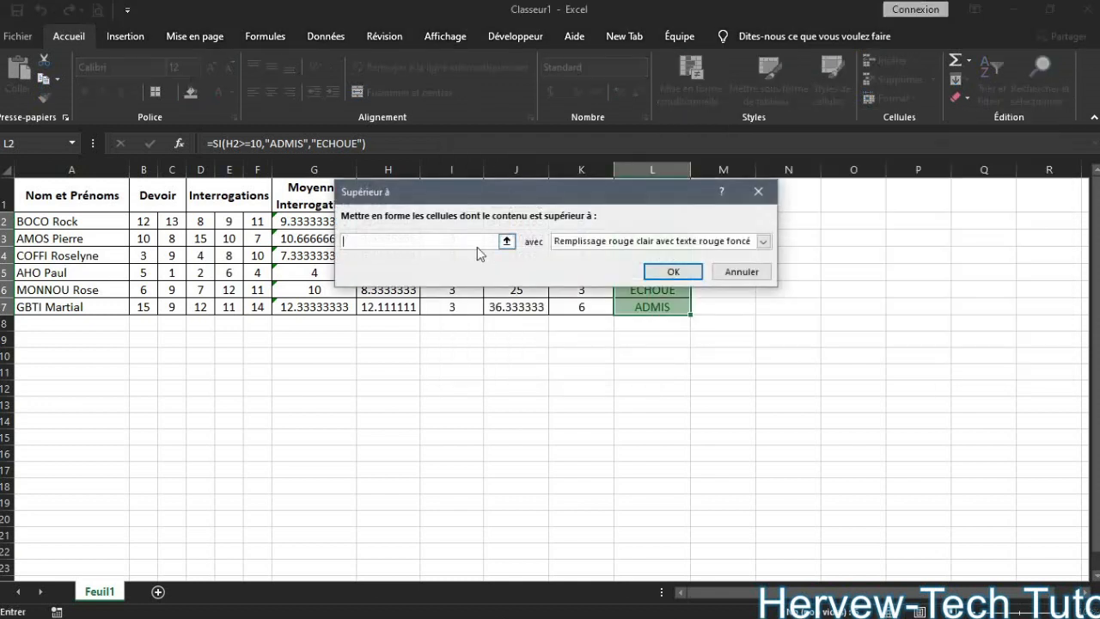
left_click(741, 270)
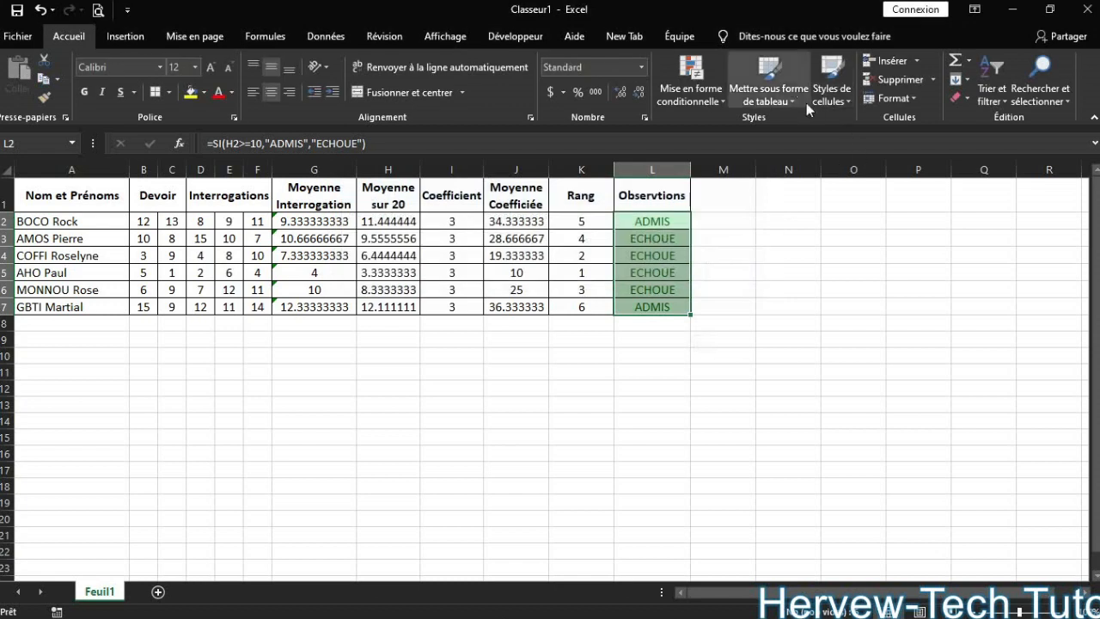
Undo the green conditional formatting applied to the observations in L2:L7.
left_click(768, 97)
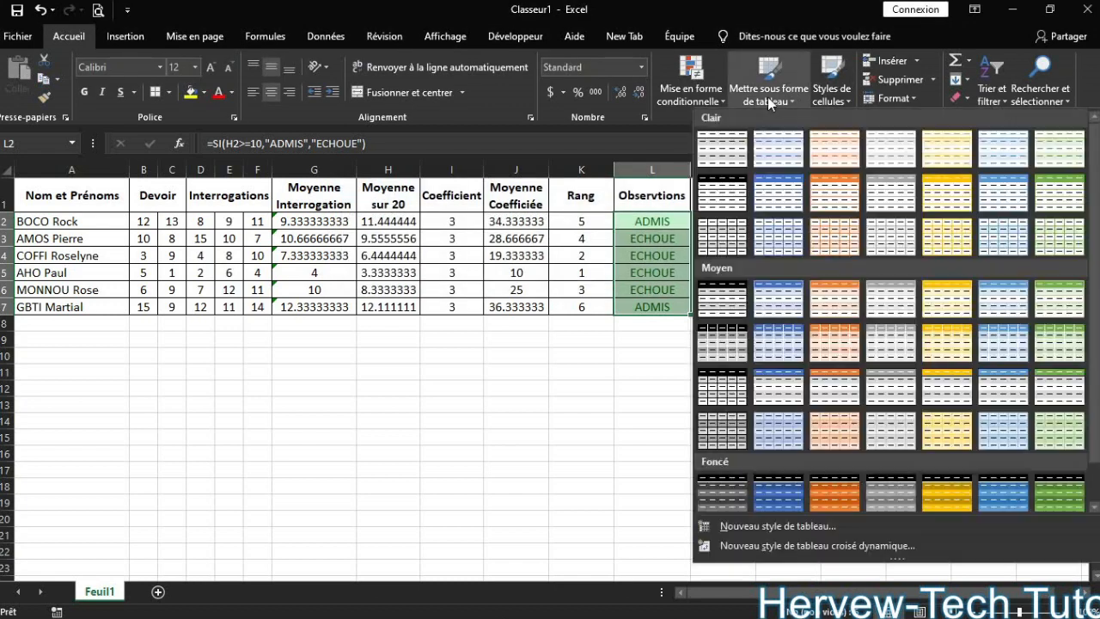
left_click(691, 86)
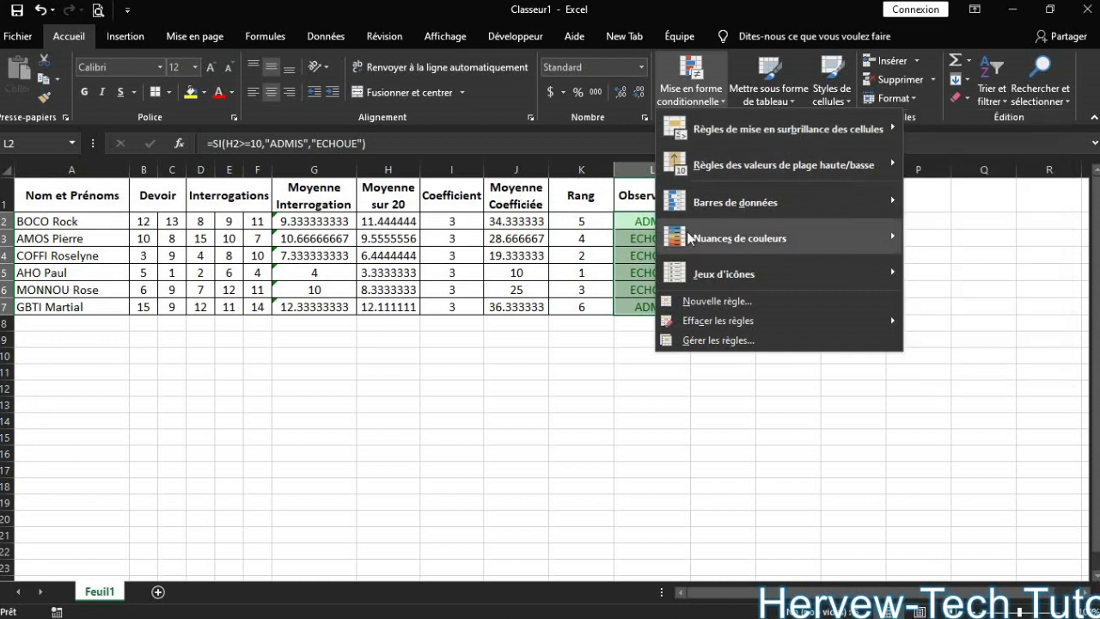
left_click(576, 287)
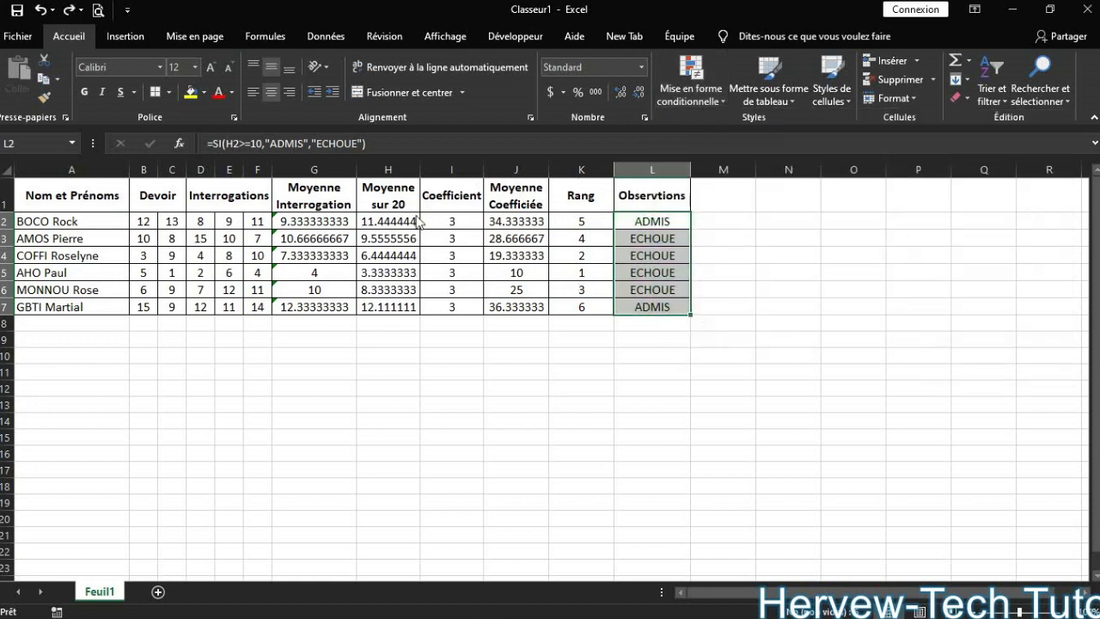
Highlight averages out of 20 in H2:H7 that are greater than 10 with Remplissage vert avec texte vert foncé.
left_click_drag(398, 223, 391, 307)
left_click(691, 86)
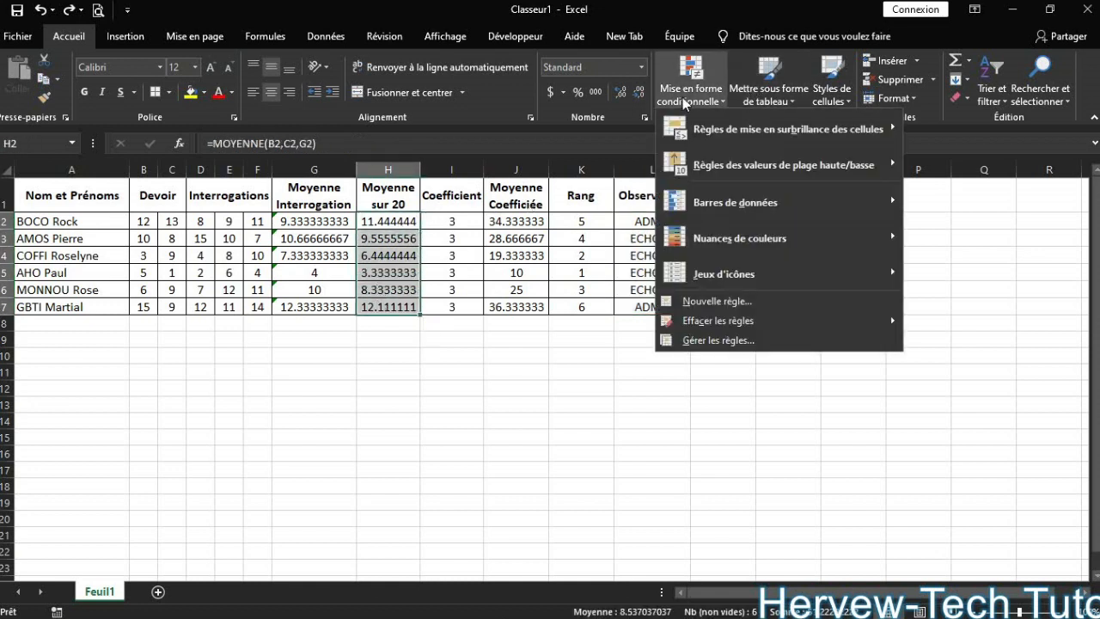
mouse_move(784, 133)
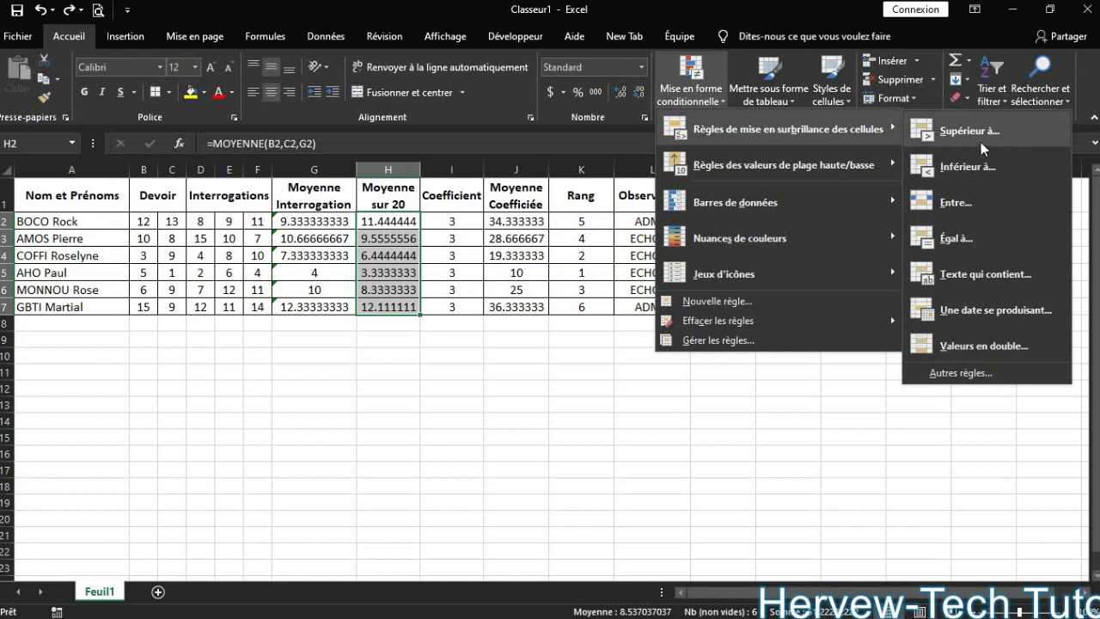
left_click(982, 140)
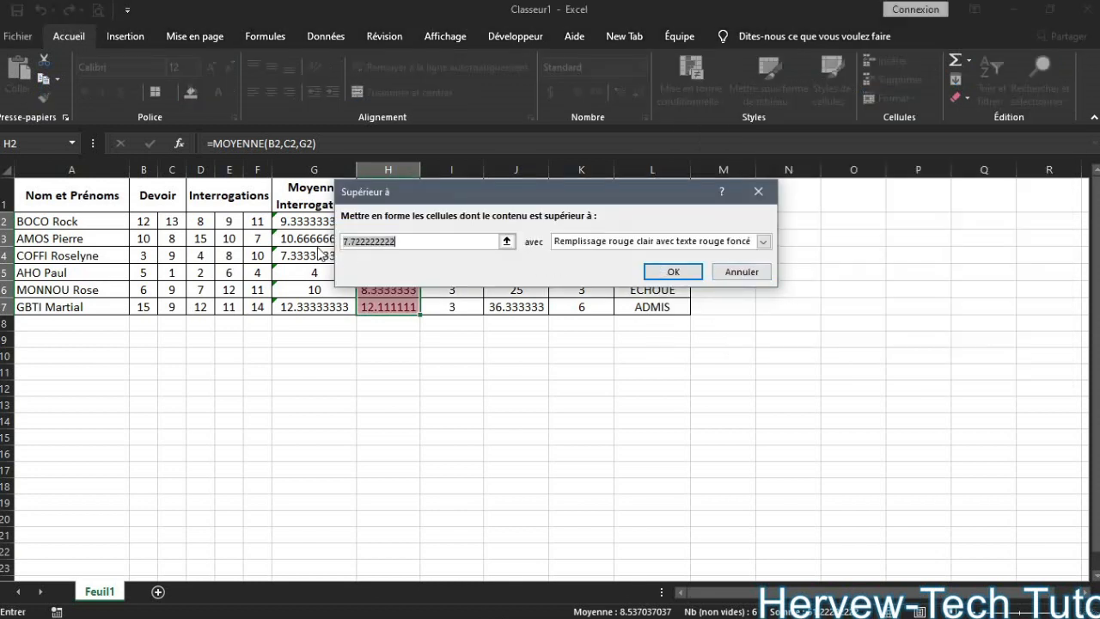
type("10")
left_click(762, 241)
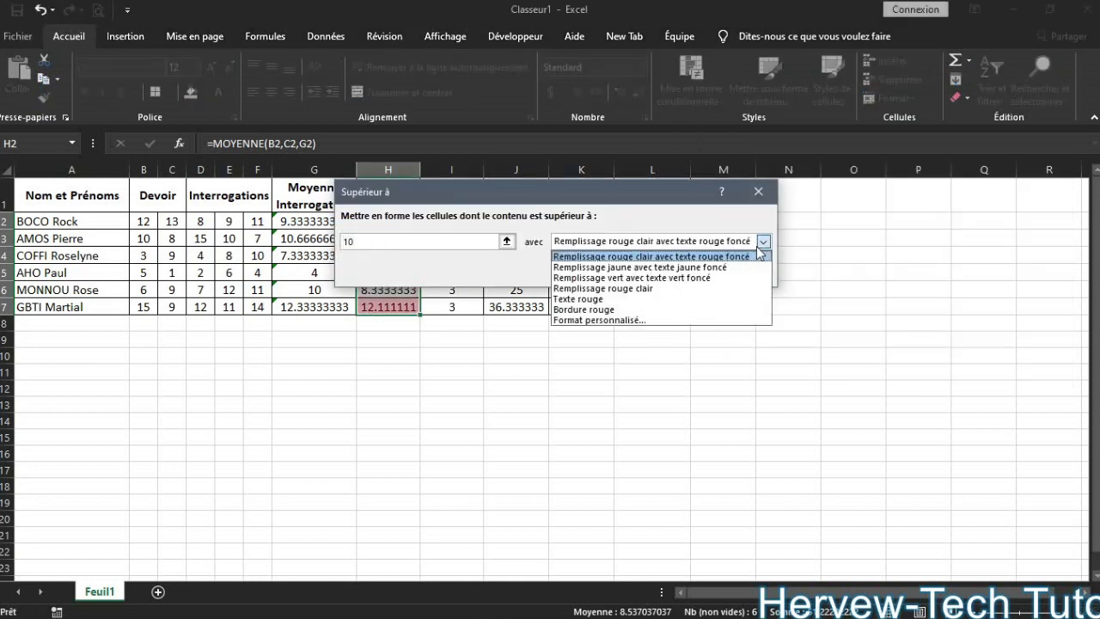
left_click(637, 278)
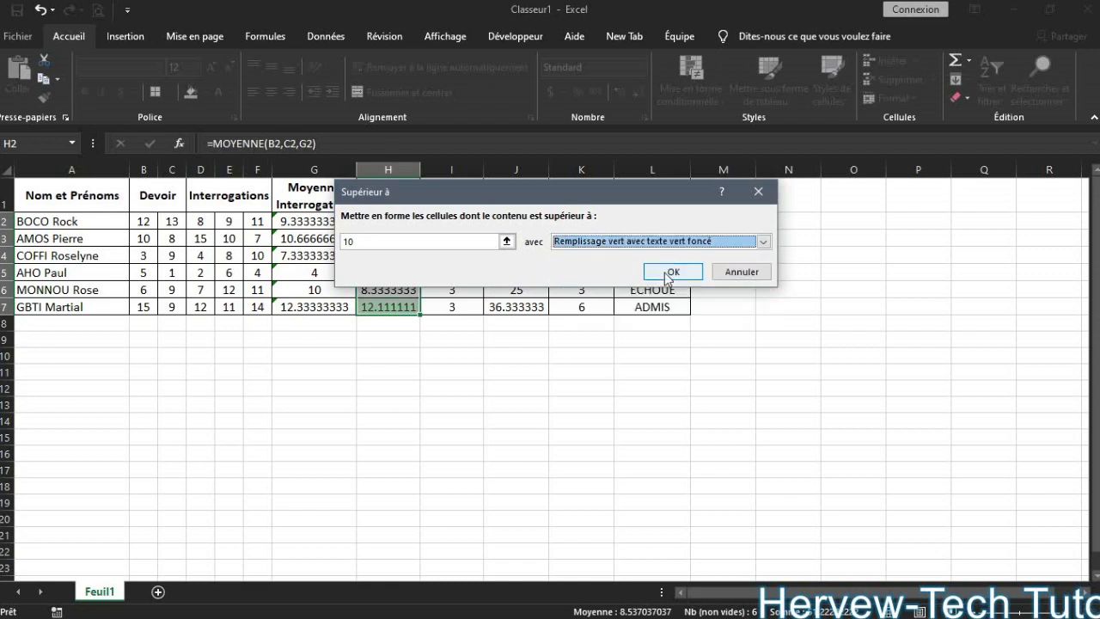
left_click(671, 272)
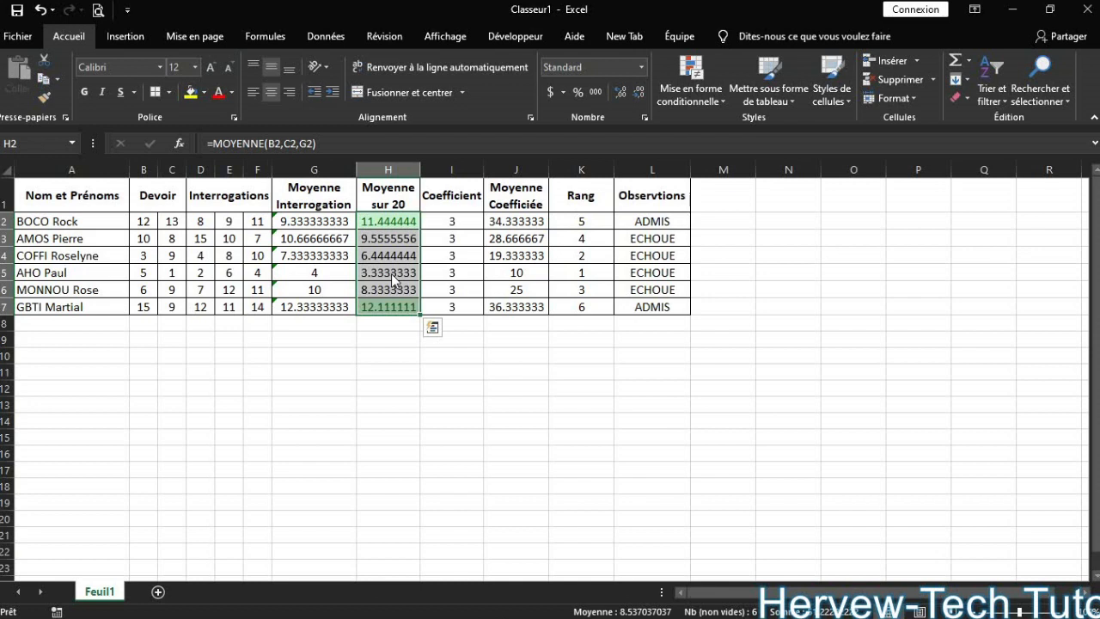
Highlight averages in H2:H7 that are less than 10 with Remplissage rouge clair avec texte rouge foncé, and deselect the range.
left_click(711, 98)
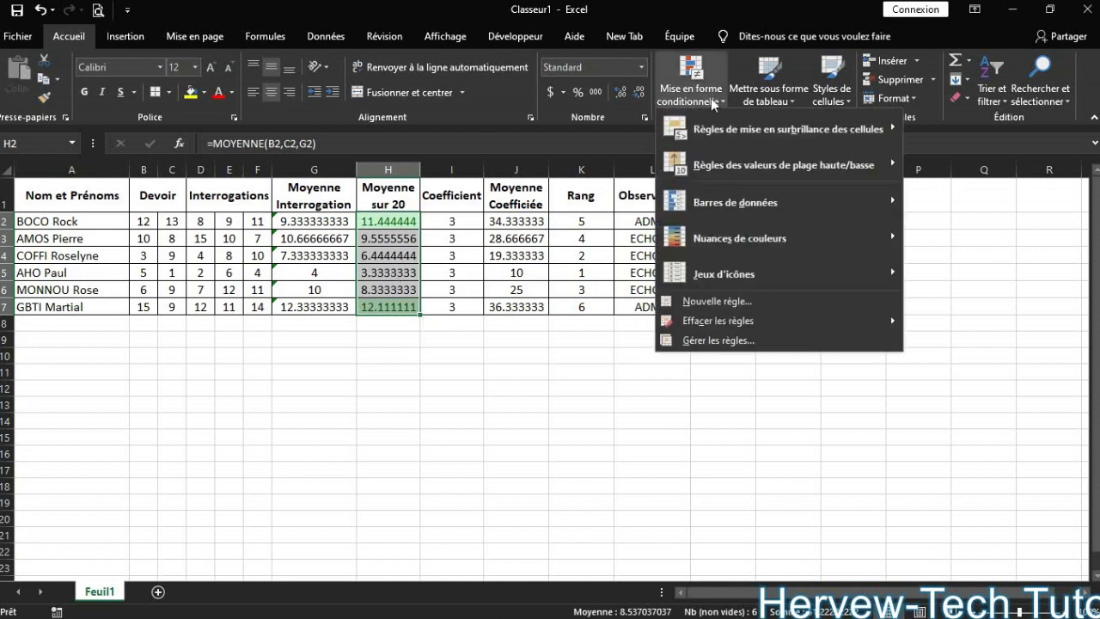
mouse_move(893, 133)
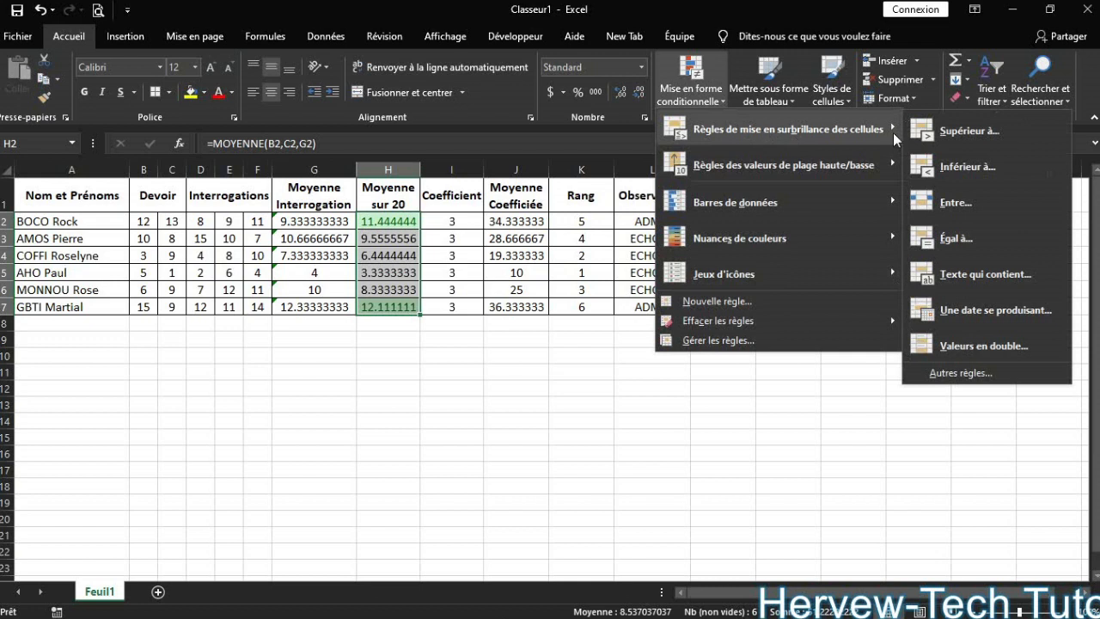
left_click(994, 172)
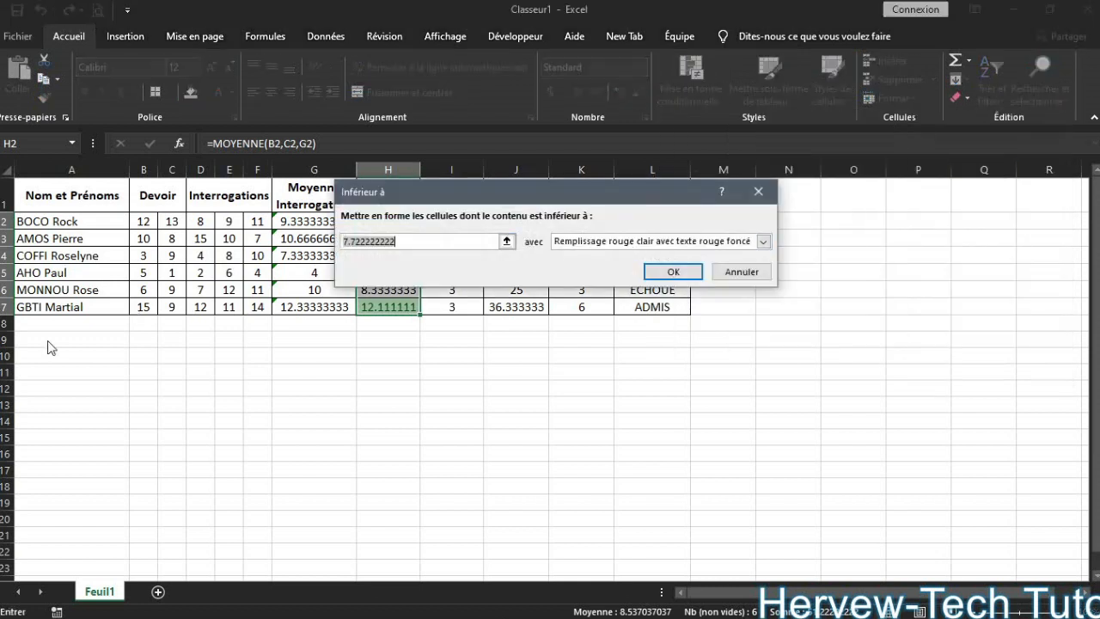
type("10")
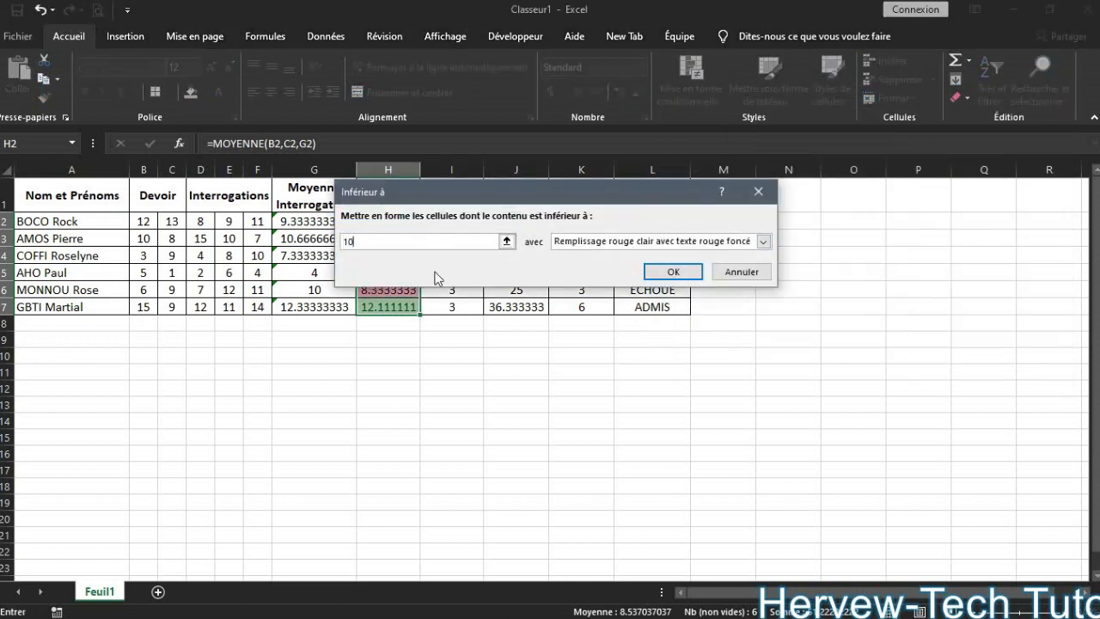
left_click(663, 278)
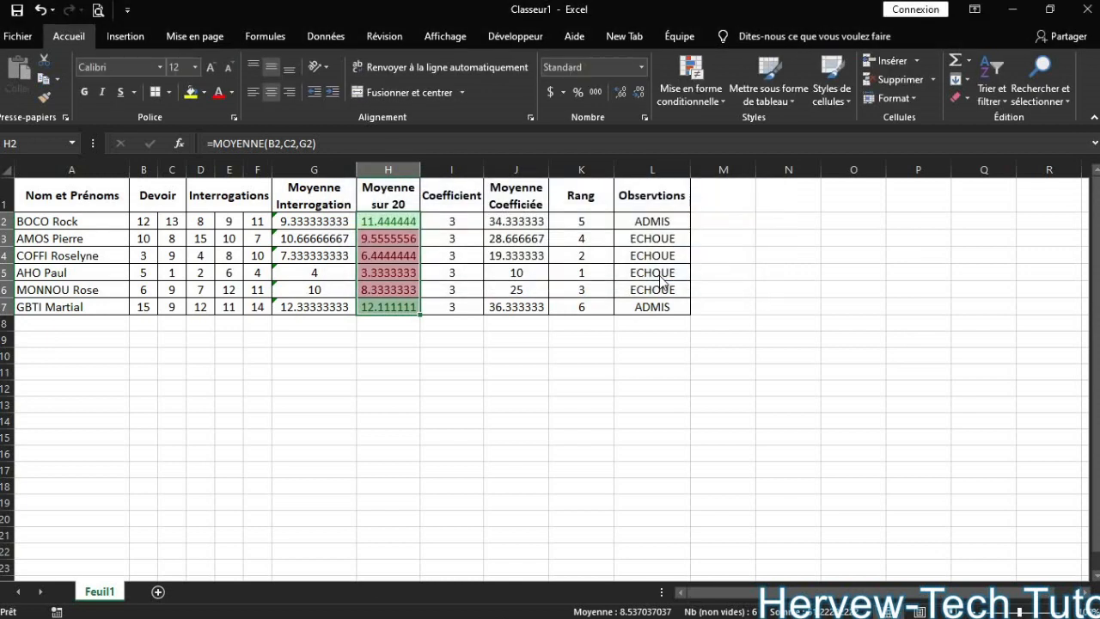
left_click(454, 278)
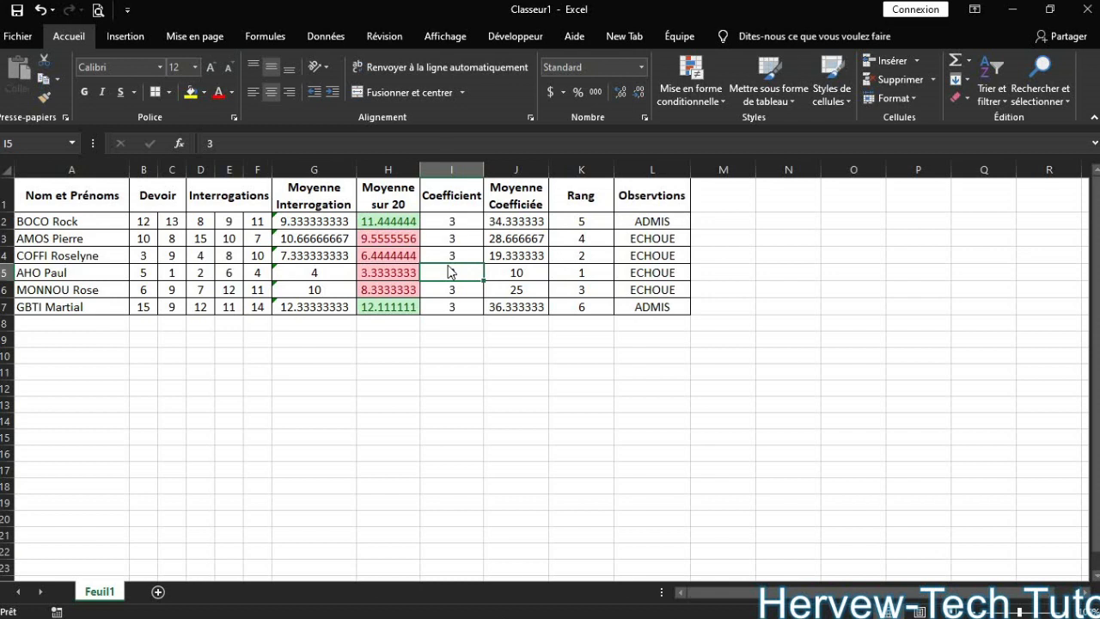
key("alt+Tab")
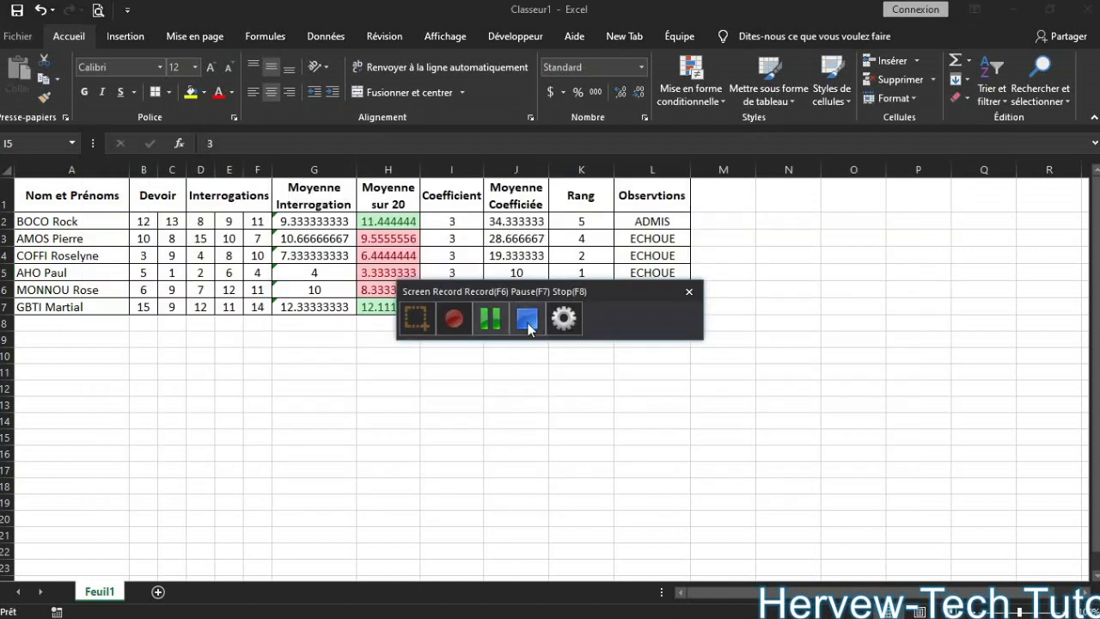